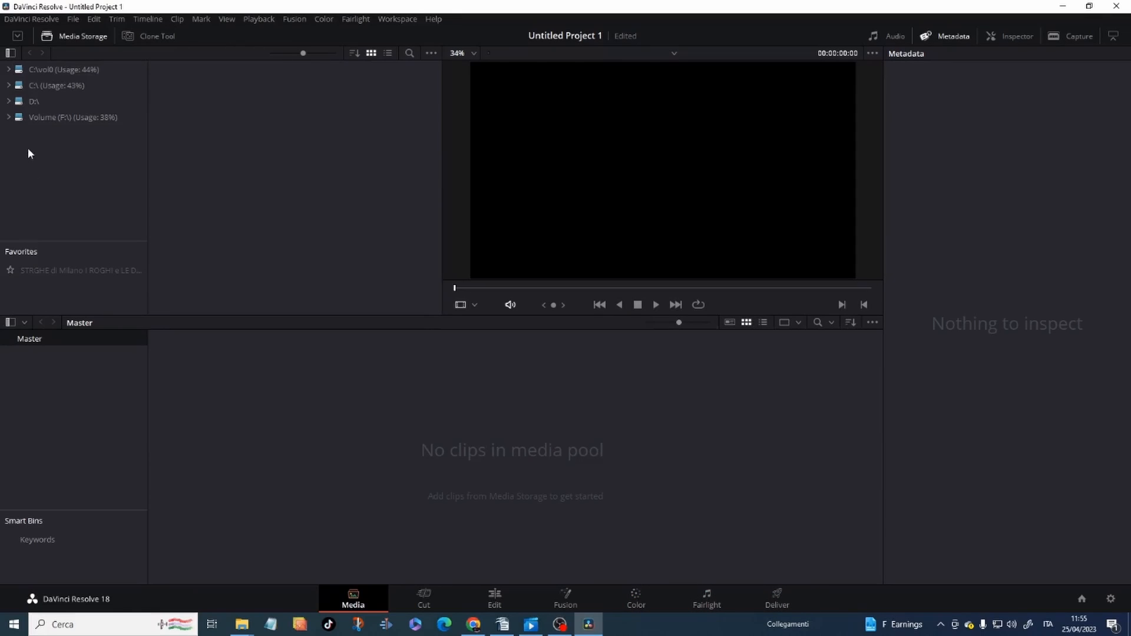
Import MISTERI TEMPLARI a Milano.mp4 from F:\video\doppiaggi\templari into the media pool, changing the project frame rate to match the clip.
{"action": "left_click", "coordinate": [10, 118]}
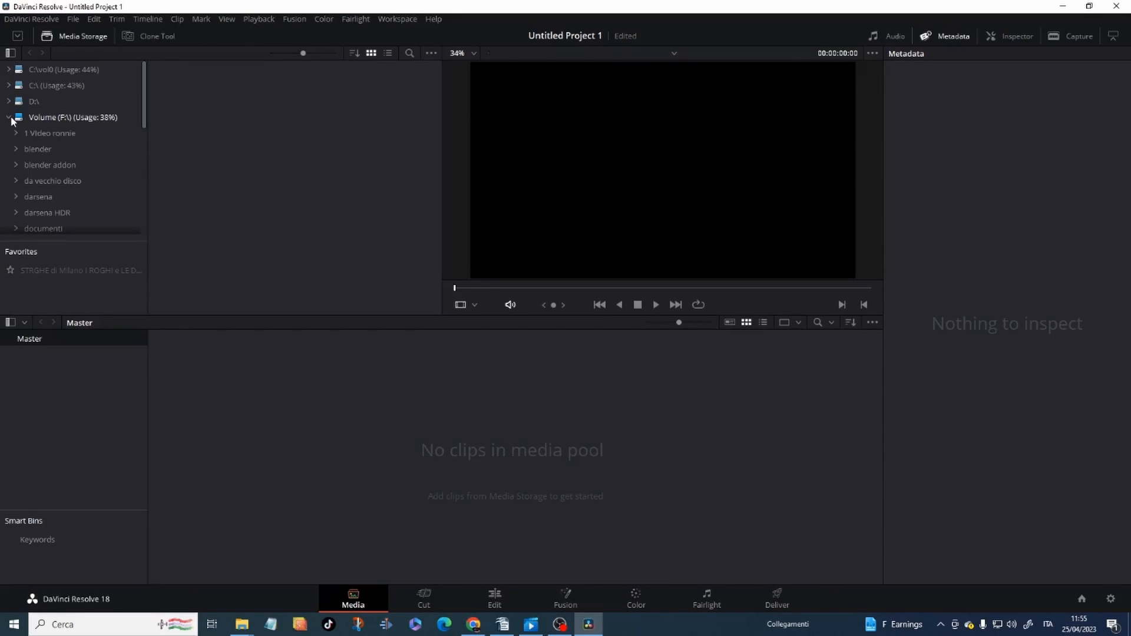
{"action": "scroll", "coordinate": [47, 183], "scroll_direction": "down", "scroll_amount": 3}
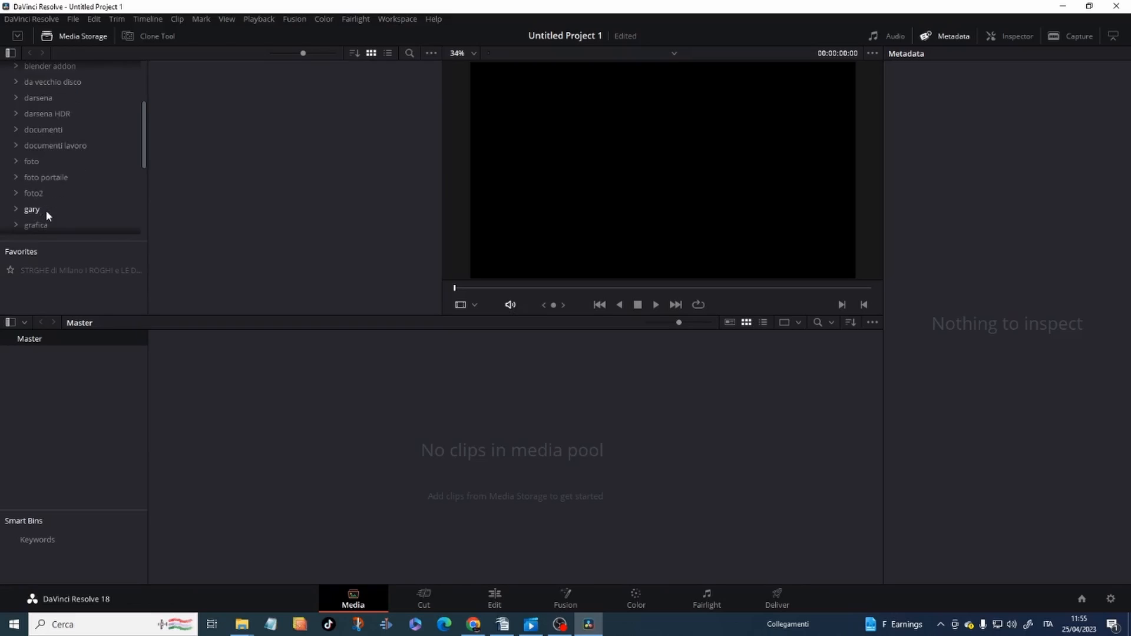
{"action": "scroll", "coordinate": [46, 213], "scroll_direction": "down", "scroll_amount": 5}
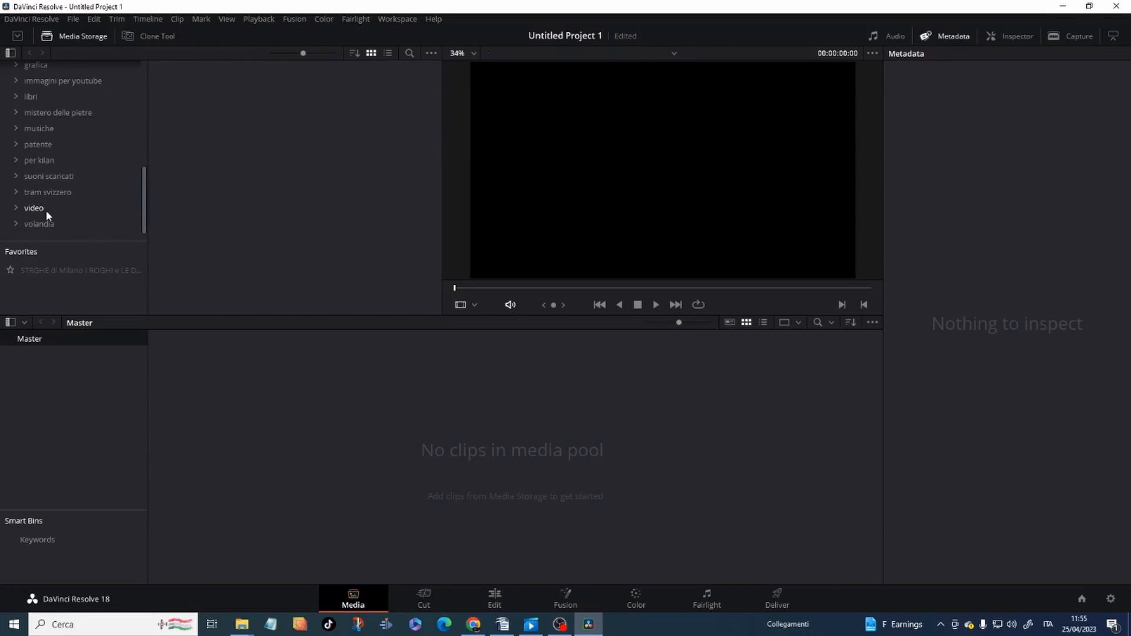
{"action": "left_click", "coordinate": [46, 211]}
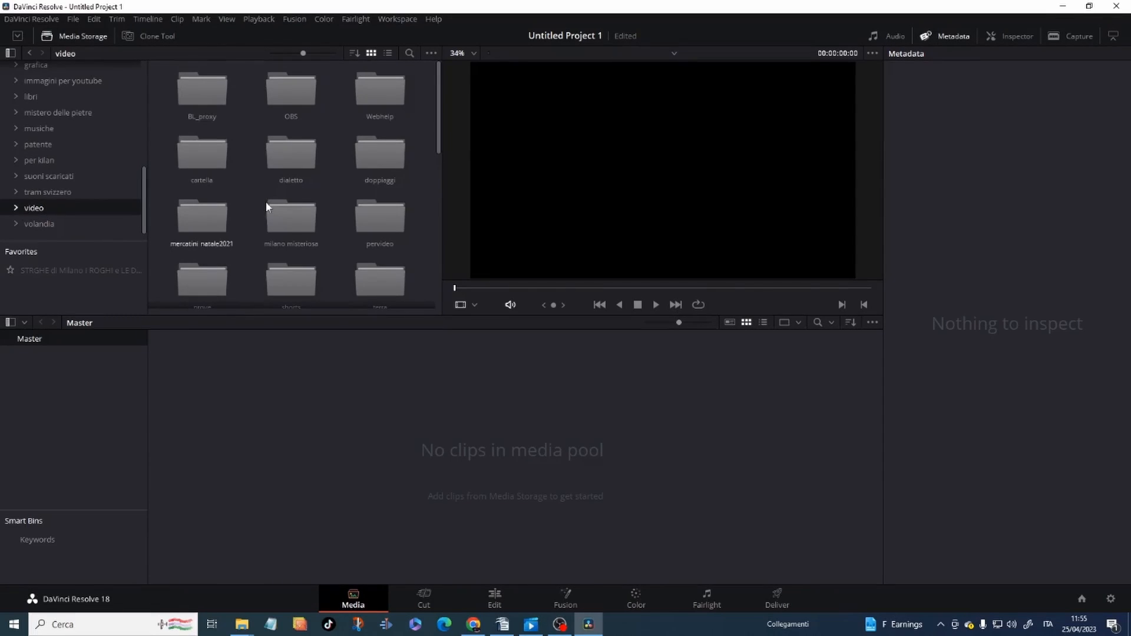
{"action": "double_click", "coordinate": [366, 175]}
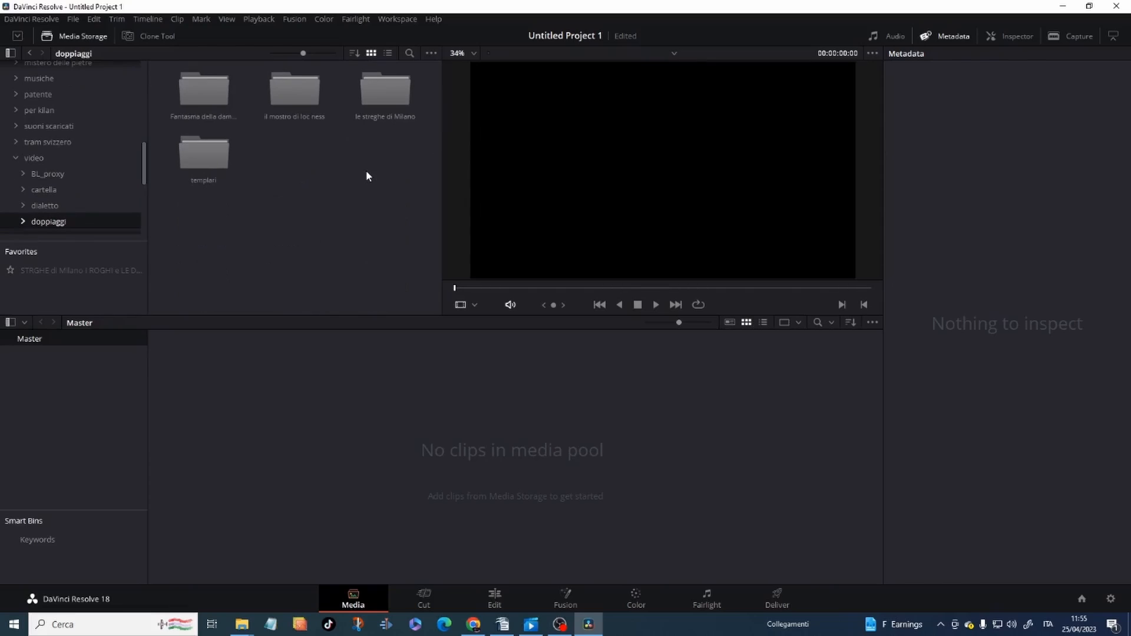
{"action": "double_click", "coordinate": [210, 158]}
{"action": "left_click", "coordinate": [199, 106]}
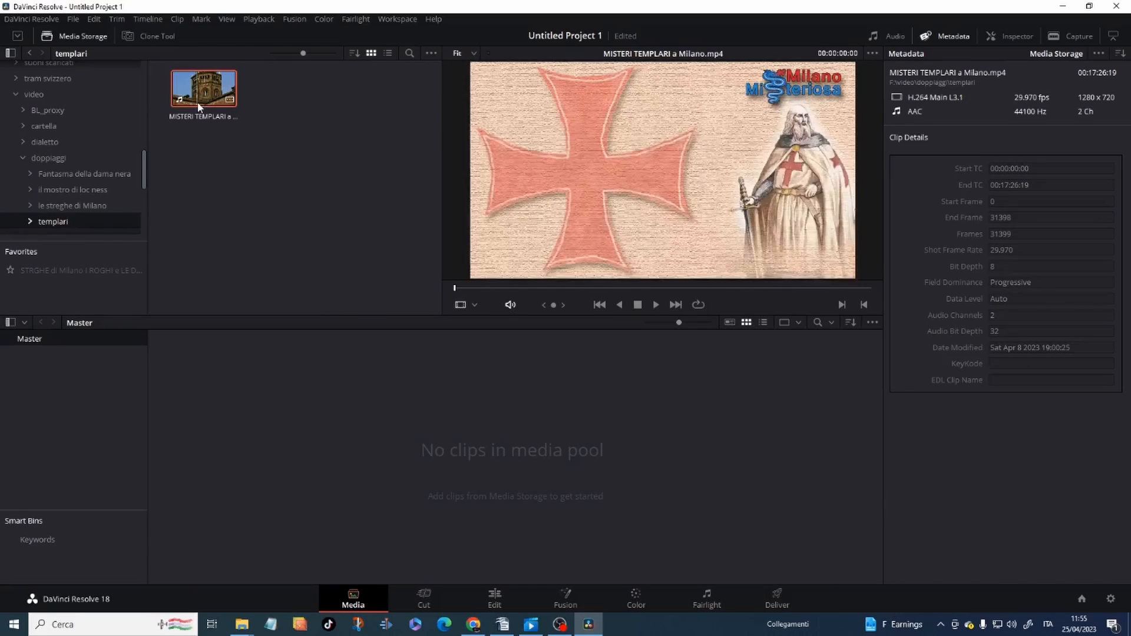
{"action": "left_click_drag", "start_coordinate": [198, 106], "coordinate": [262, 416]}
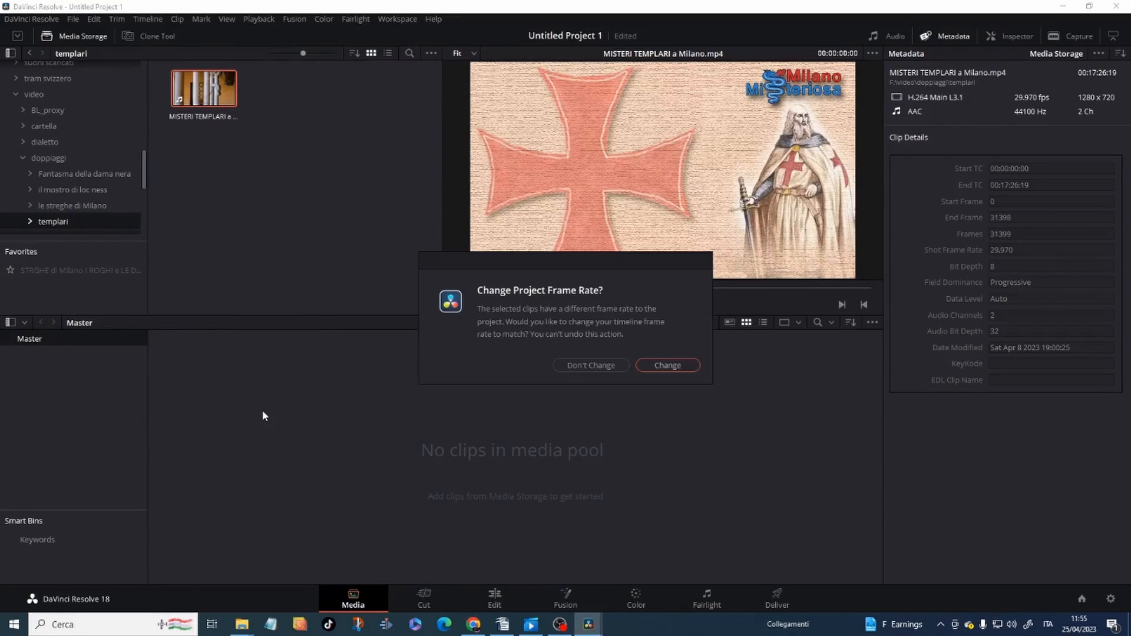
{"action": "left_click", "coordinate": [667, 366]}
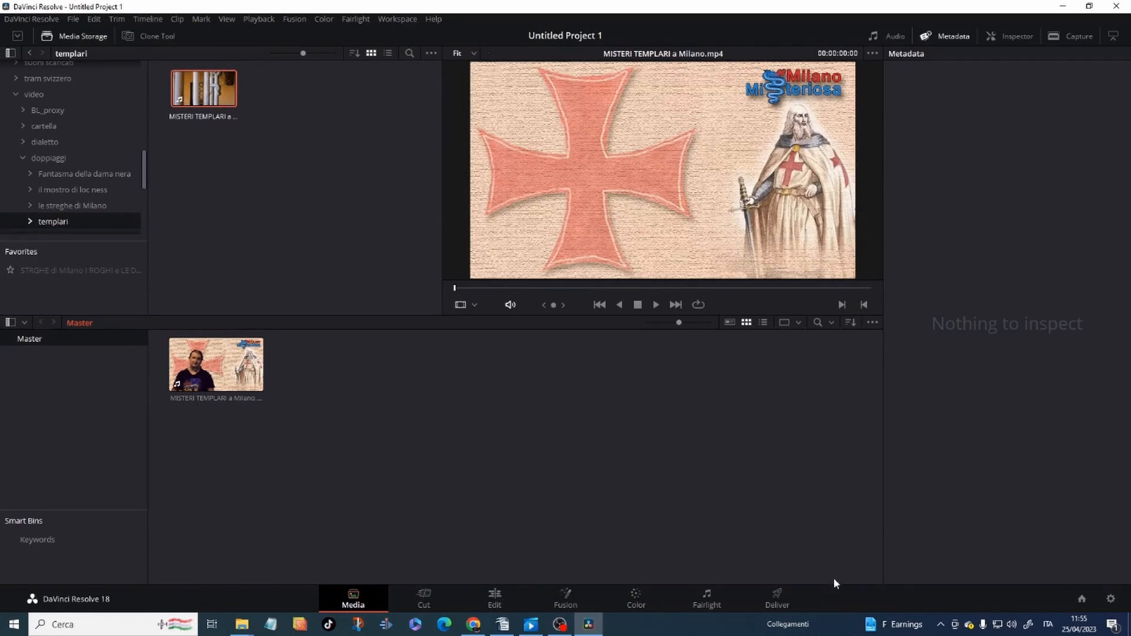
On the Edit page, place MISTERI TEMPLARI a Milano.mp4 at the start of a new timeline.
{"action": "left_click", "coordinate": [495, 599]}
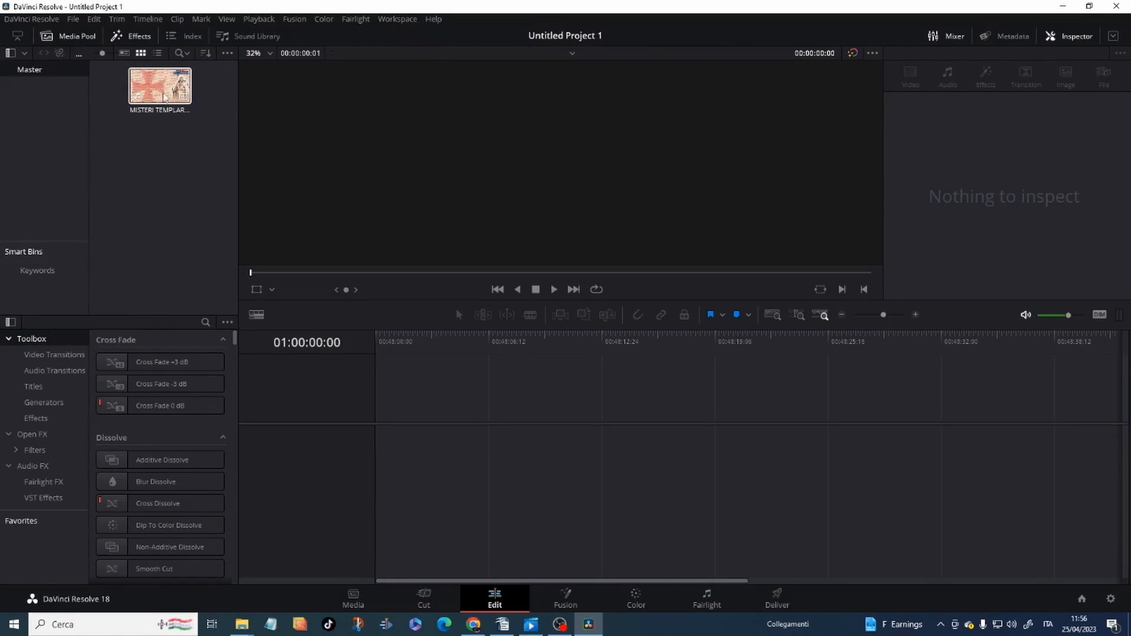
{"action": "left_click_drag", "start_coordinate": [160, 87], "coordinate": [376, 423]}
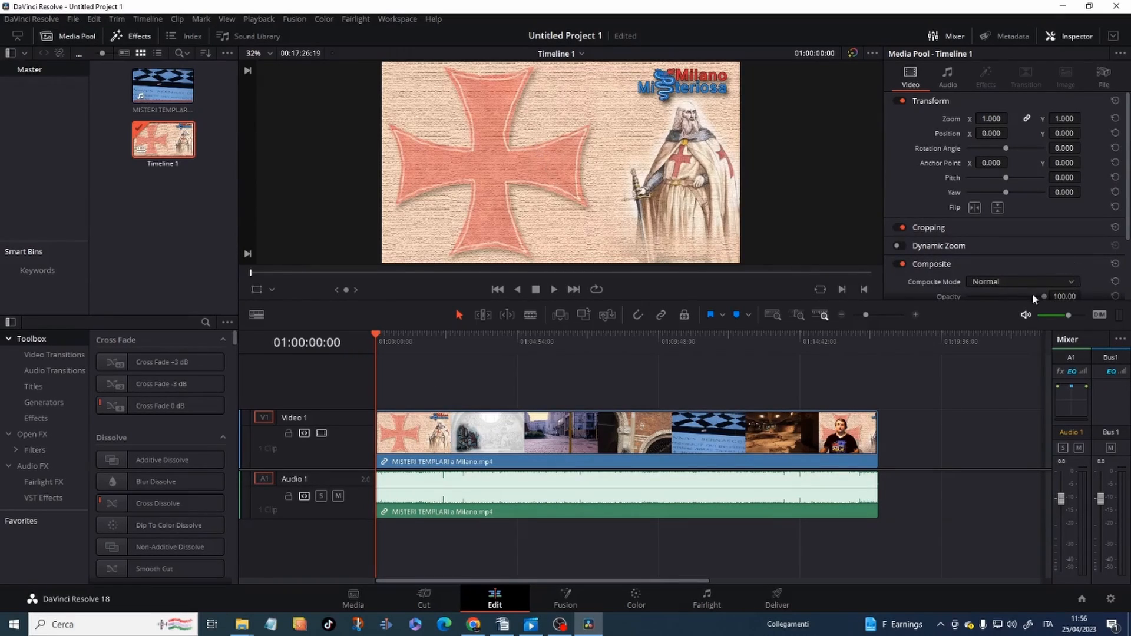
Set the timeline proxy resolution to Quarter and inspect the logo's image quality up close in the timeline viewer.
{"action": "left_click", "coordinate": [271, 22]}
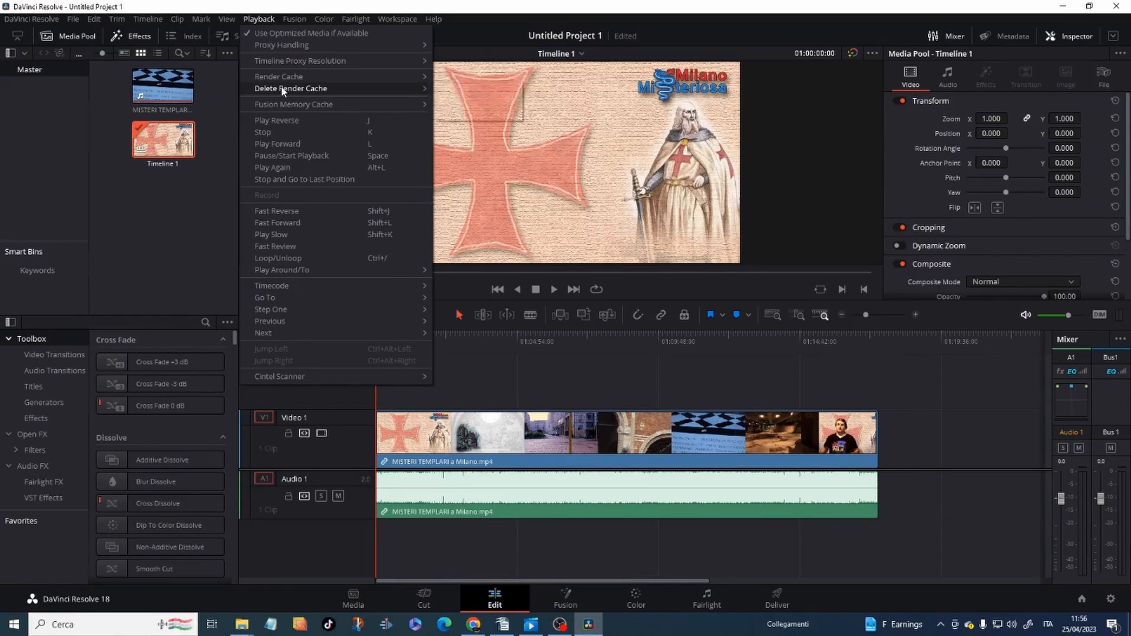
{"action": "mouse_move", "coordinate": [282, 92]}
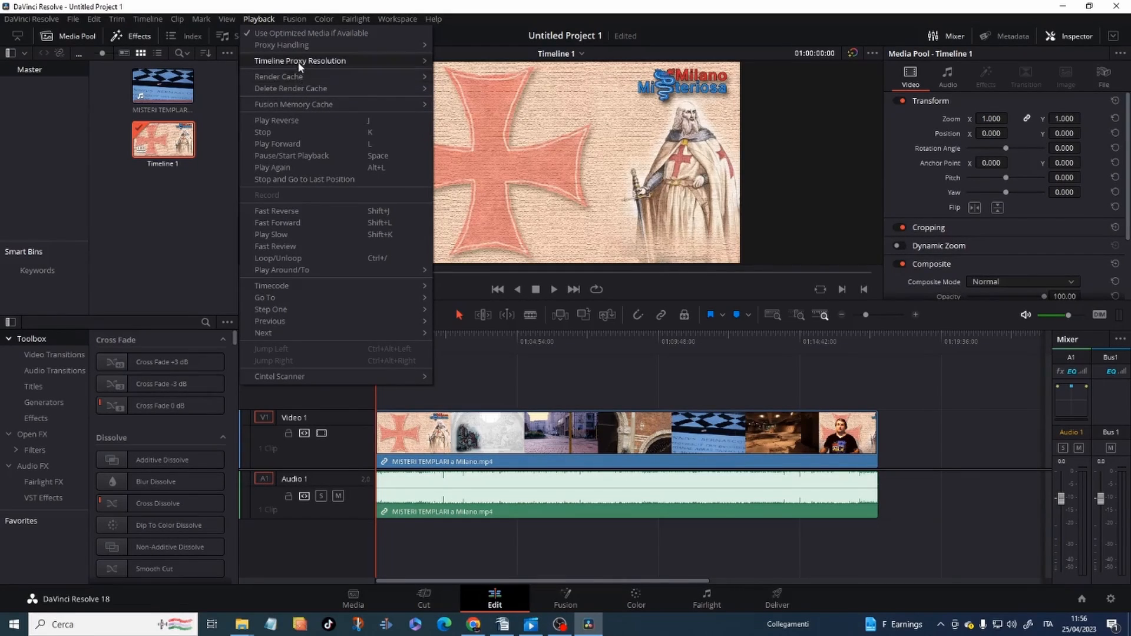
{"action": "mouse_move", "coordinate": [301, 66]}
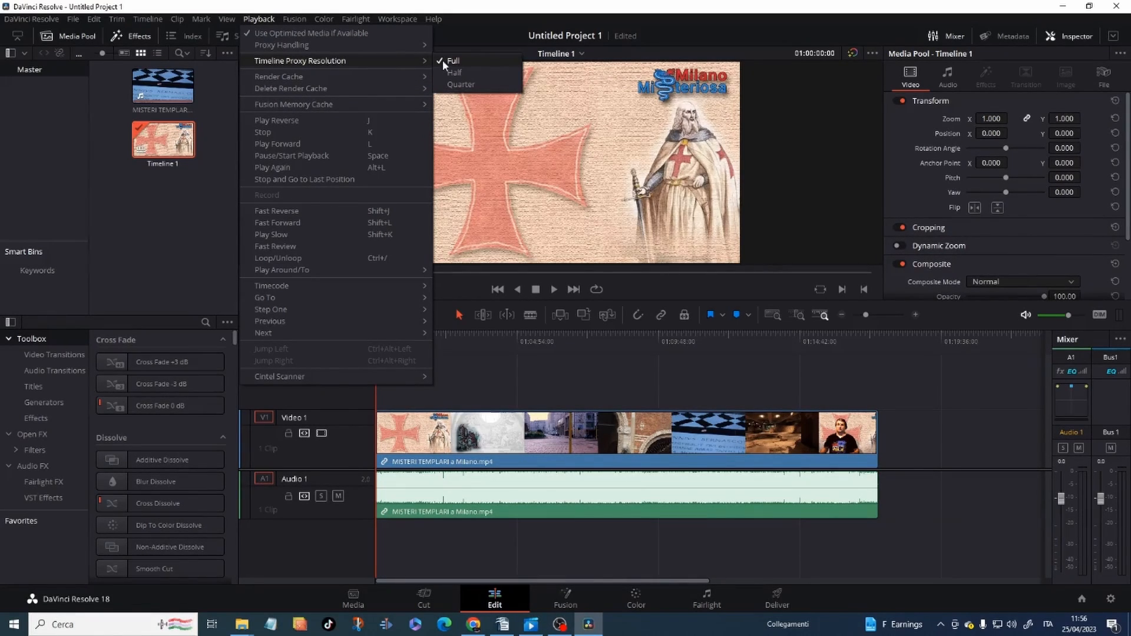
{"action": "left_click", "coordinate": [461, 84]}
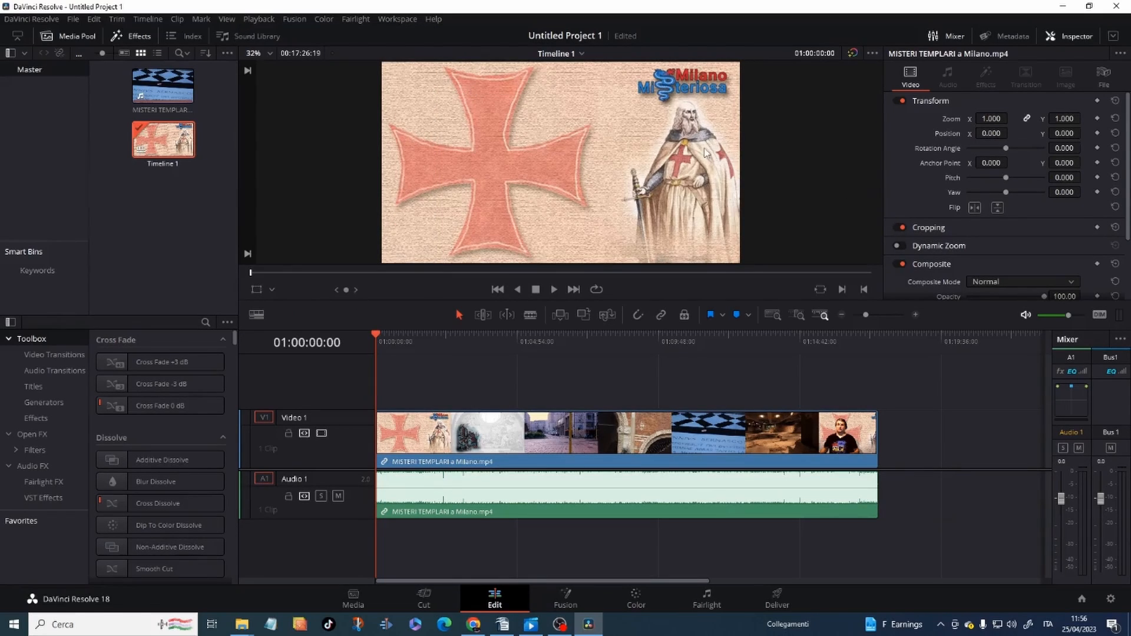
{"action": "scroll", "coordinate": [705, 149], "scroll_direction": "up", "scroll_amount": 3}
{"action": "scroll", "coordinate": [706, 149], "scroll_direction": "up", "scroll_amount": 5}
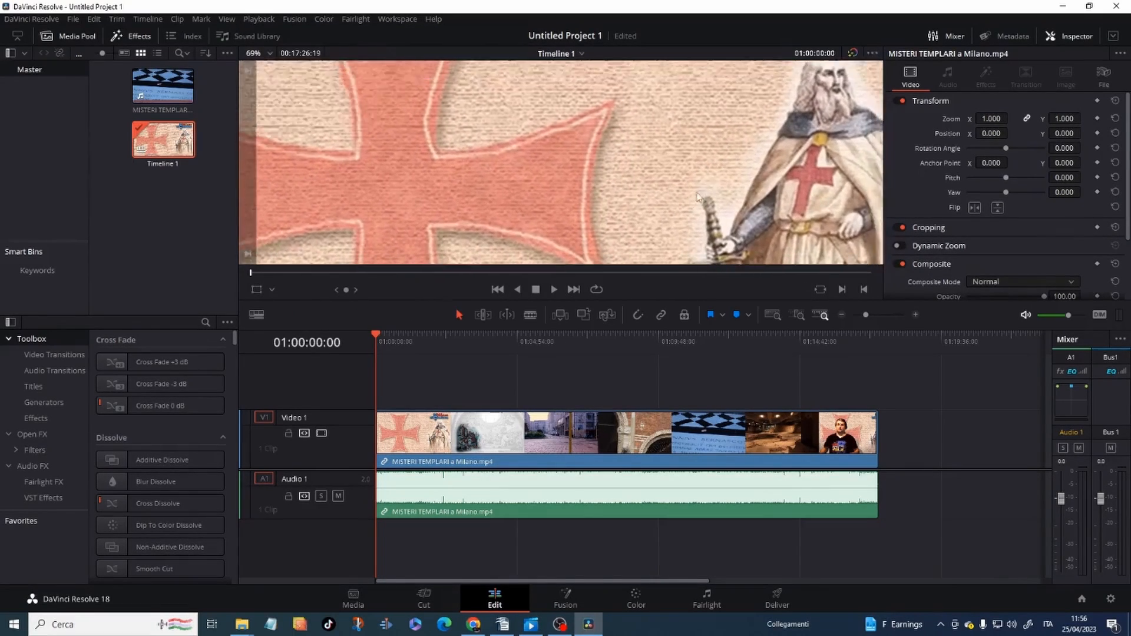
{"action": "left_click_drag", "start_coordinate": [793, 190], "coordinate": [640, 206]}
{"action": "scroll", "coordinate": [641, 206], "scroll_direction": "up", "scroll_amount": 1}
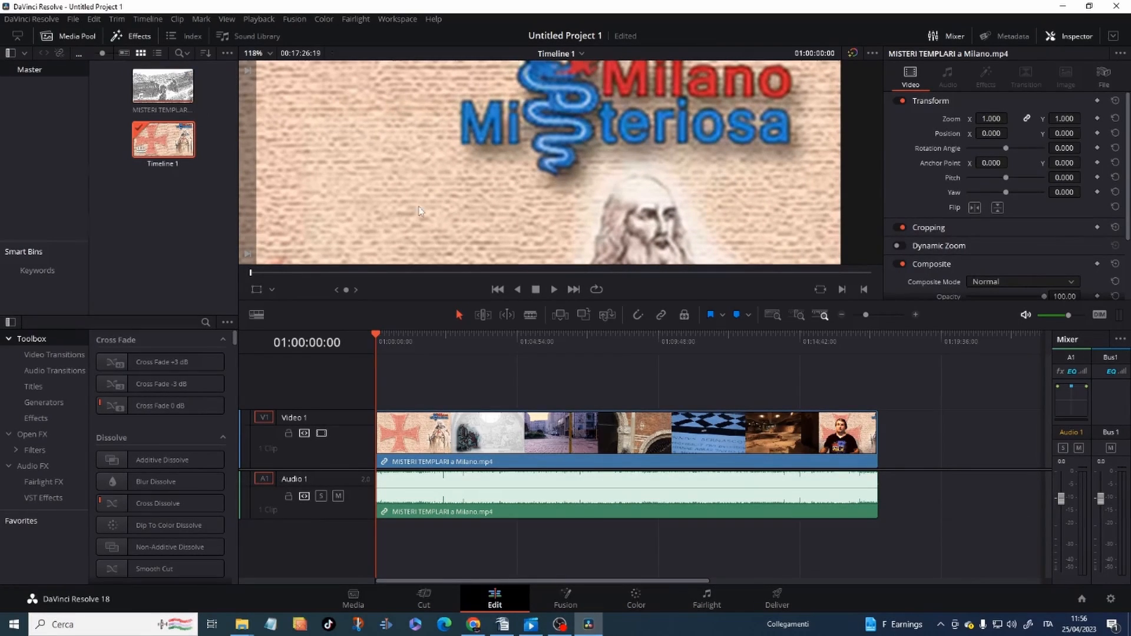
Set the timeline proxy resolution to Full and inspect the logo's sharpness up close.
{"action": "left_click", "coordinate": [259, 19]}
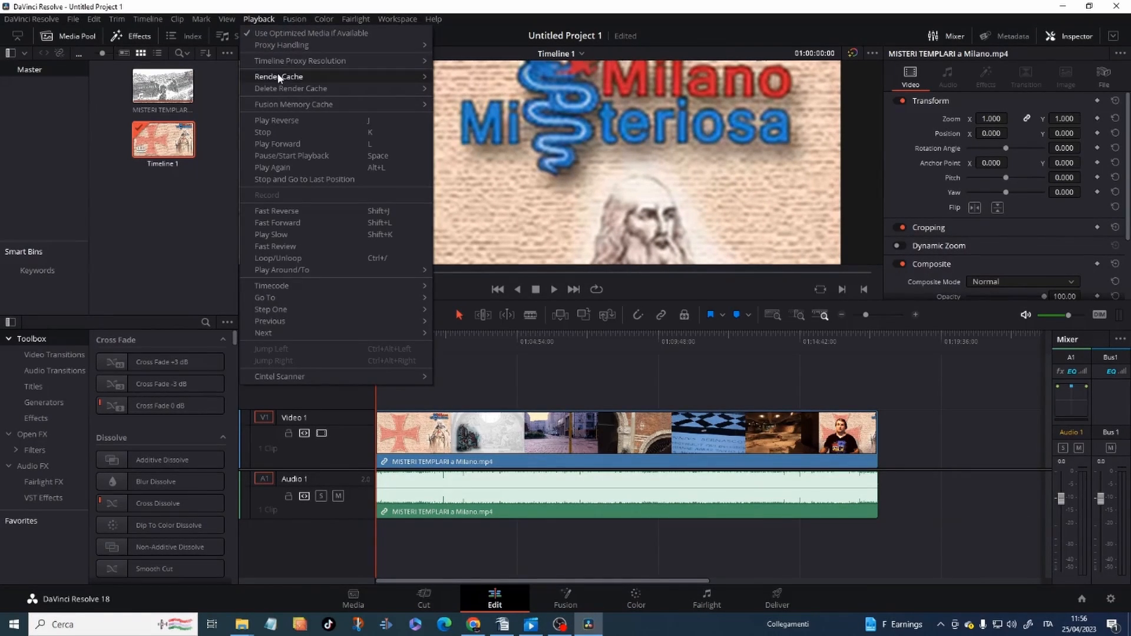
{"action": "mouse_move", "coordinate": [353, 61]}
{"action": "left_click", "coordinate": [460, 61]}
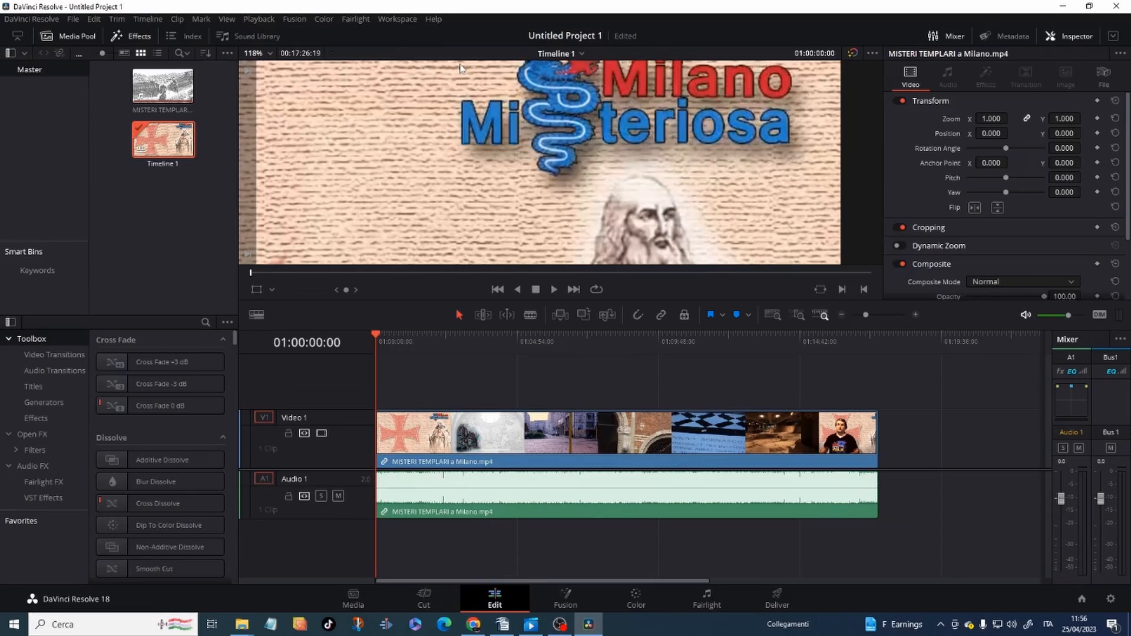
{"action": "scroll", "coordinate": [659, 197], "scroll_direction": "up", "scroll_amount": 1}
{"action": "scroll", "coordinate": [659, 197], "scroll_direction": "up", "scroll_amount": 2}
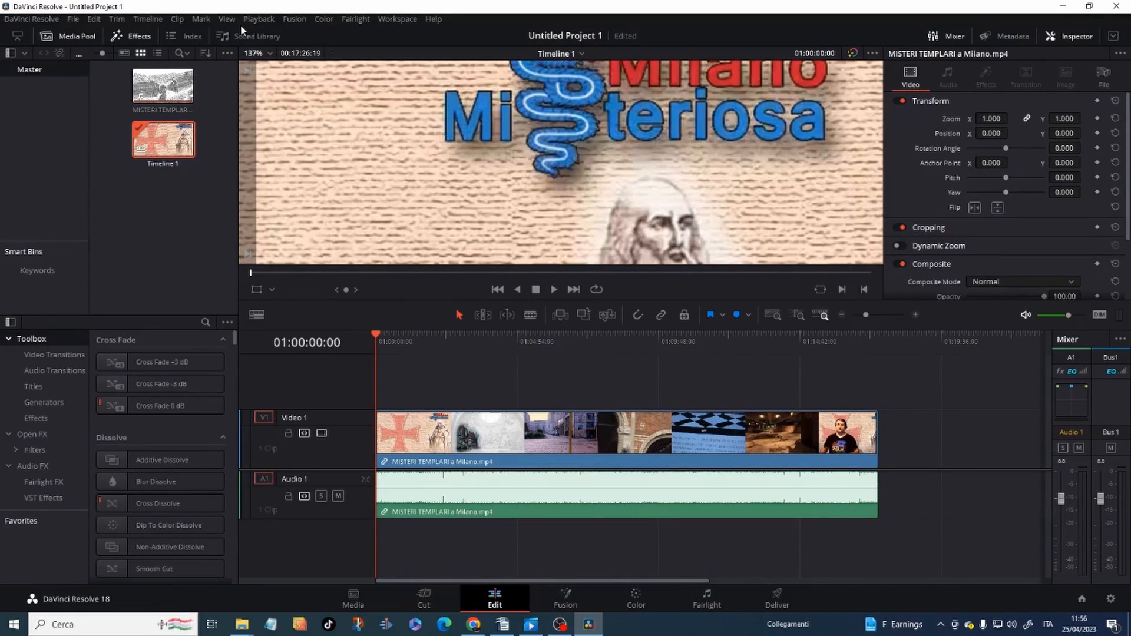
Switch the timeline proxy resolution back to Quarter and check the whole frame in the viewer.
{"action": "left_click", "coordinate": [272, 21]}
{"action": "mouse_move", "coordinate": [353, 62]}
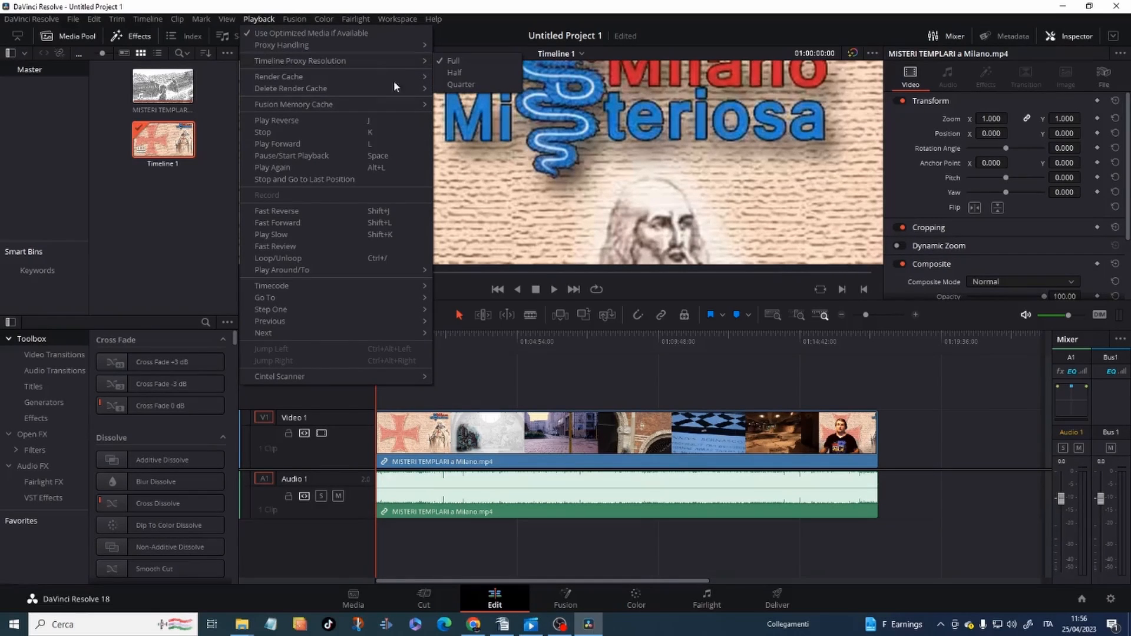
{"action": "left_click", "coordinate": [493, 85]}
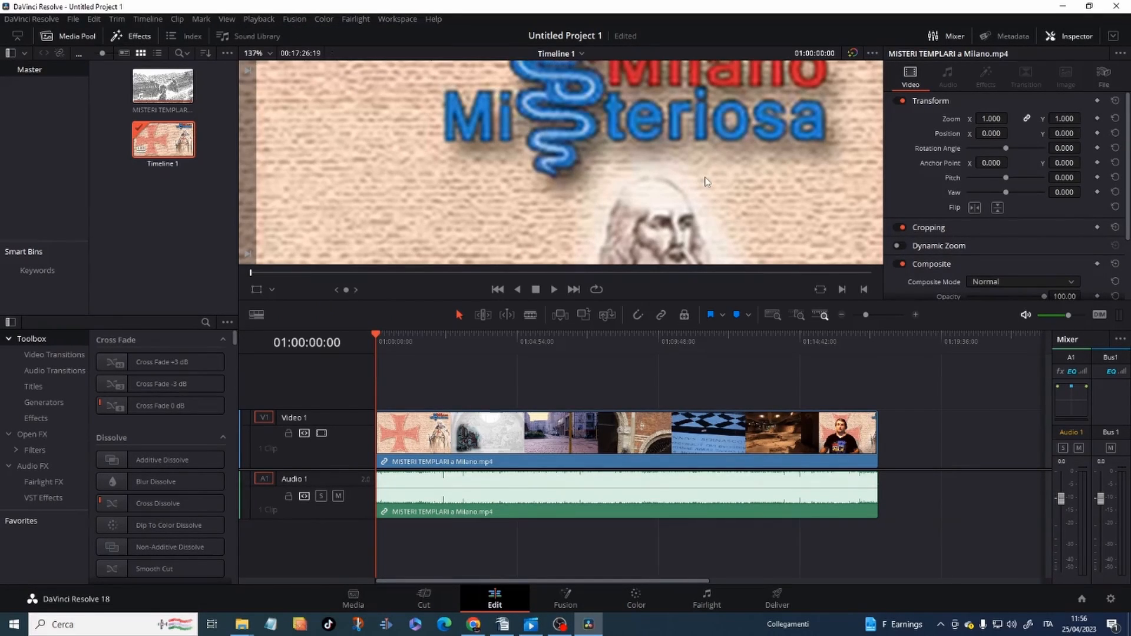
{"action": "scroll", "coordinate": [707, 182], "scroll_direction": "down", "scroll_amount": 6}
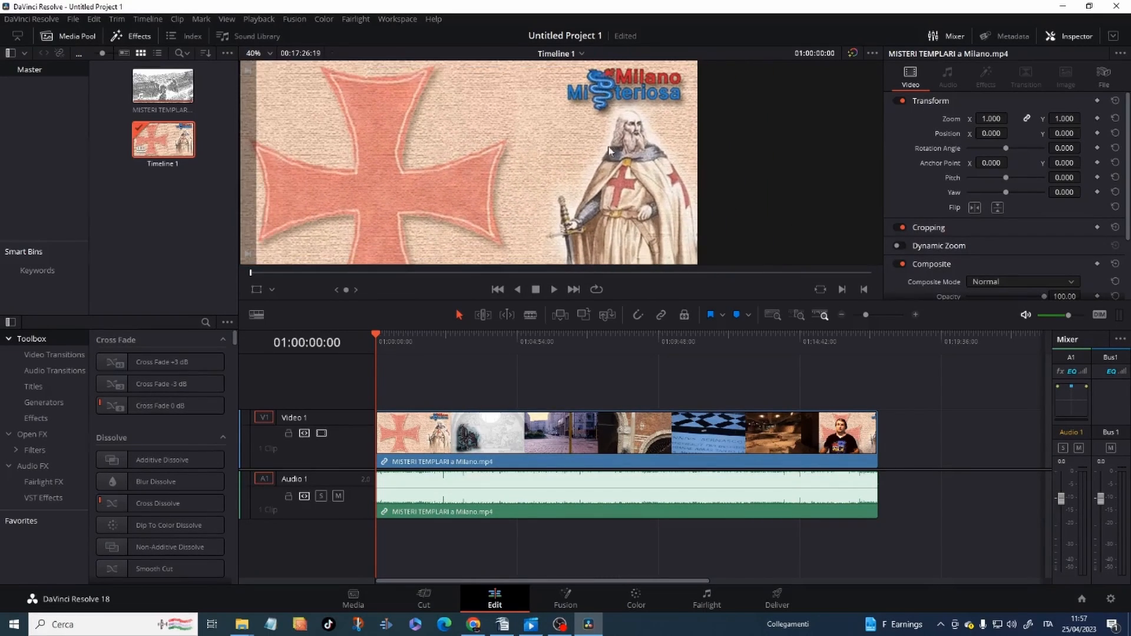
{"action": "scroll", "coordinate": [590, 172], "scroll_direction": "down", "scroll_amount": 3}
{"action": "scroll", "coordinate": [591, 172], "scroll_direction": "down", "scroll_amount": 2}
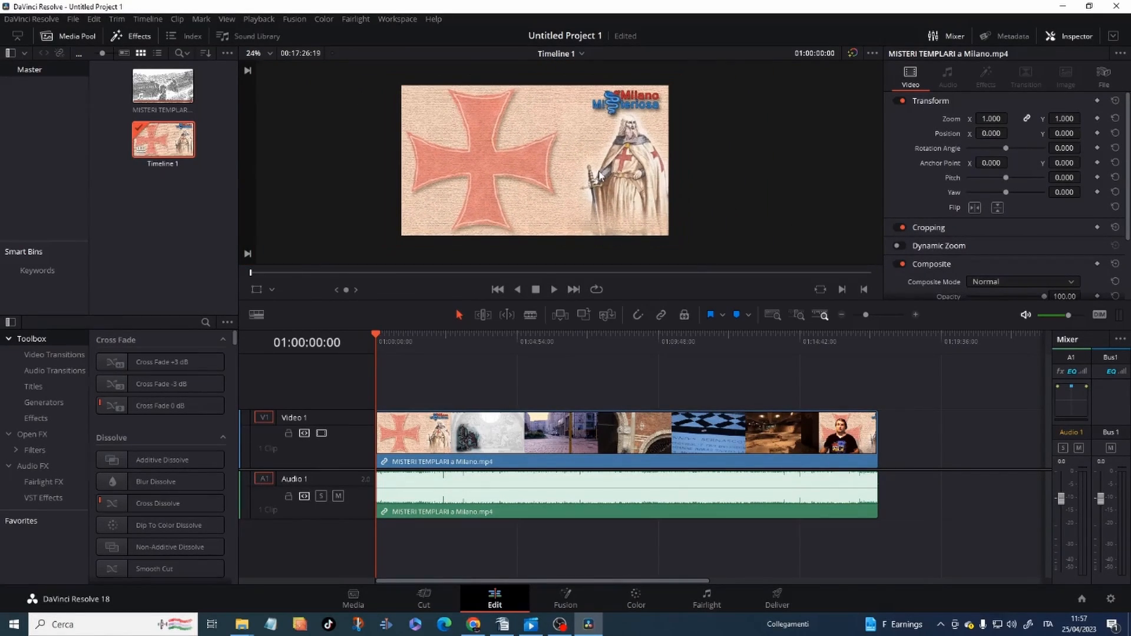
{"action": "scroll", "coordinate": [599, 175], "scroll_direction": "up", "scroll_amount": 1}
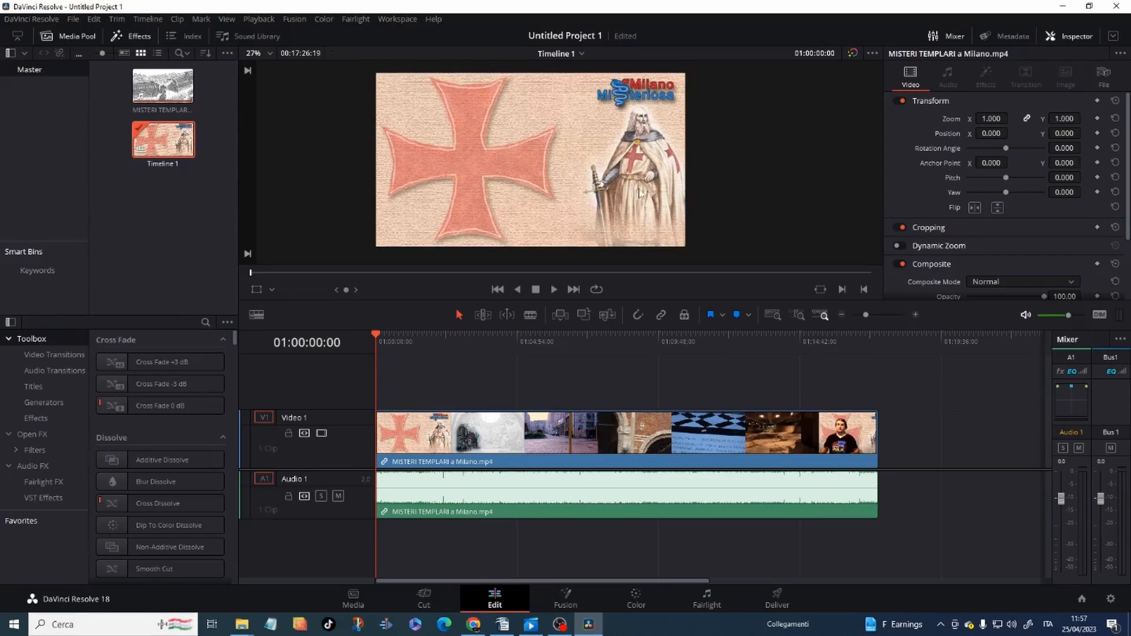
Select the video clip on Video 1 and lower its opacity to 19.85.
{"action": "scroll", "coordinate": [1059, 198], "scroll_direction": "down", "scroll_amount": 3}
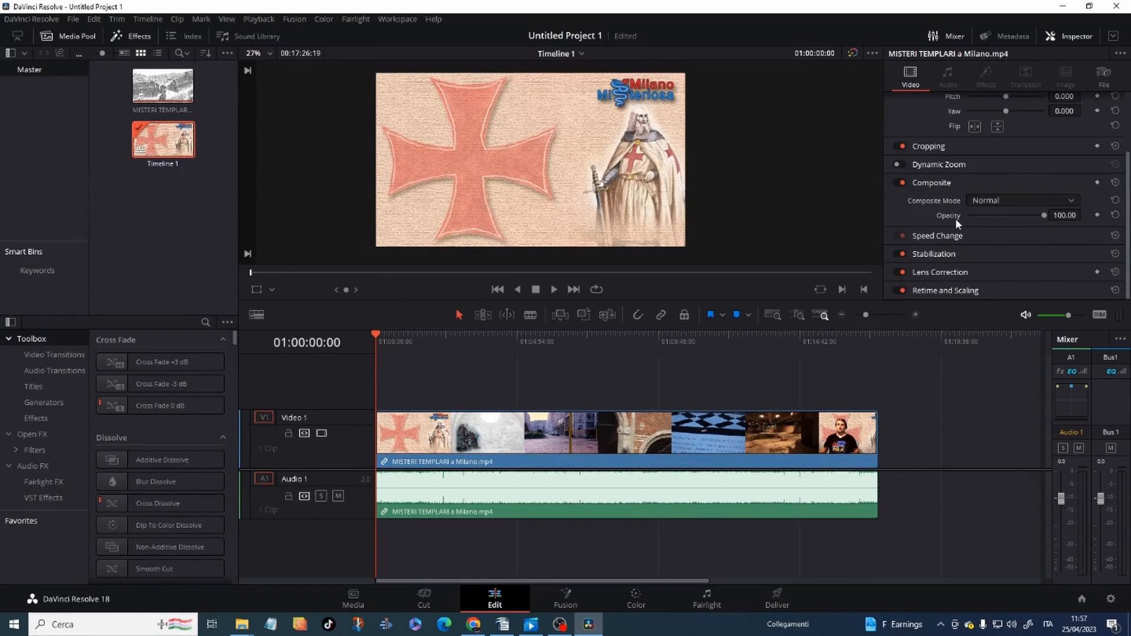
{"action": "scroll", "coordinate": [956, 218], "scroll_direction": "up", "scroll_amount": 2}
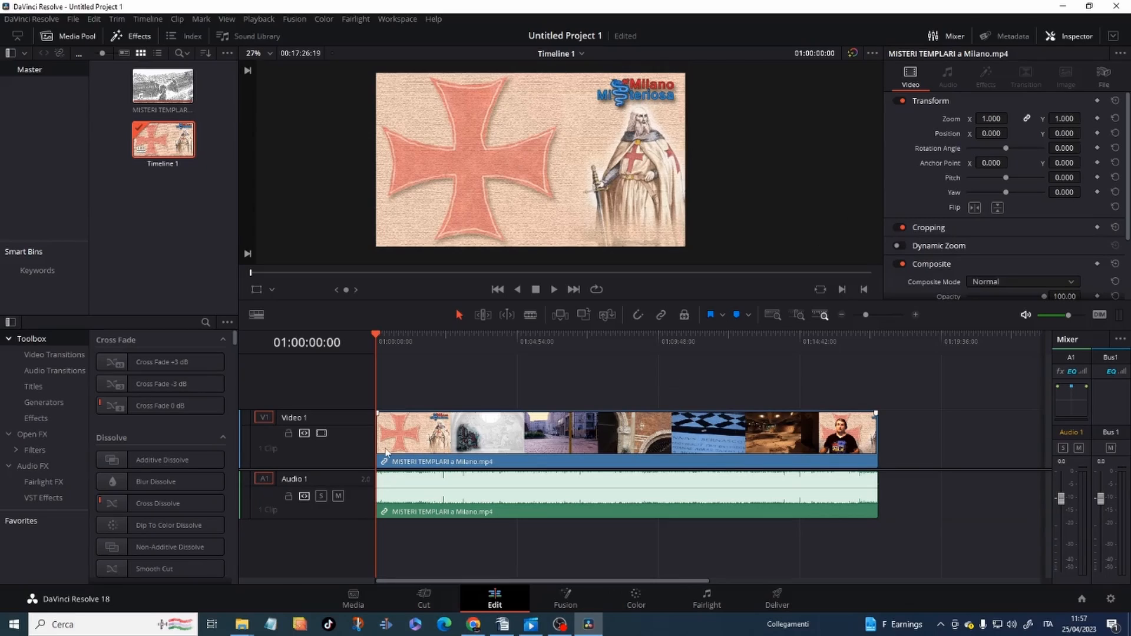
{"action": "left_click", "coordinate": [449, 441]}
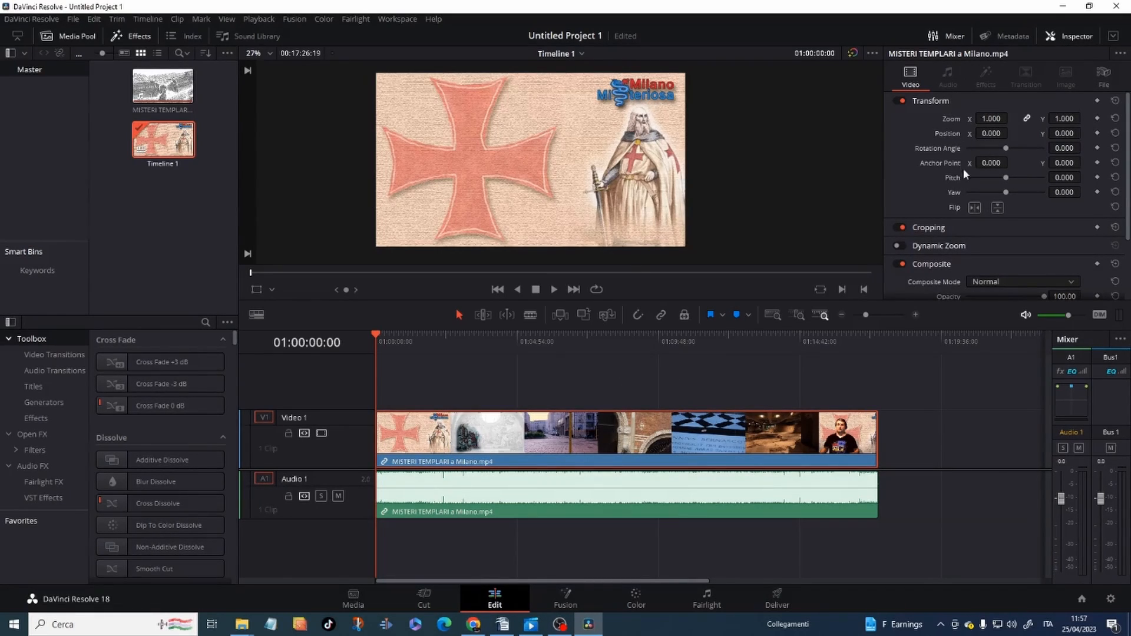
{"action": "scroll", "coordinate": [965, 177], "scroll_direction": "down", "scroll_amount": 3}
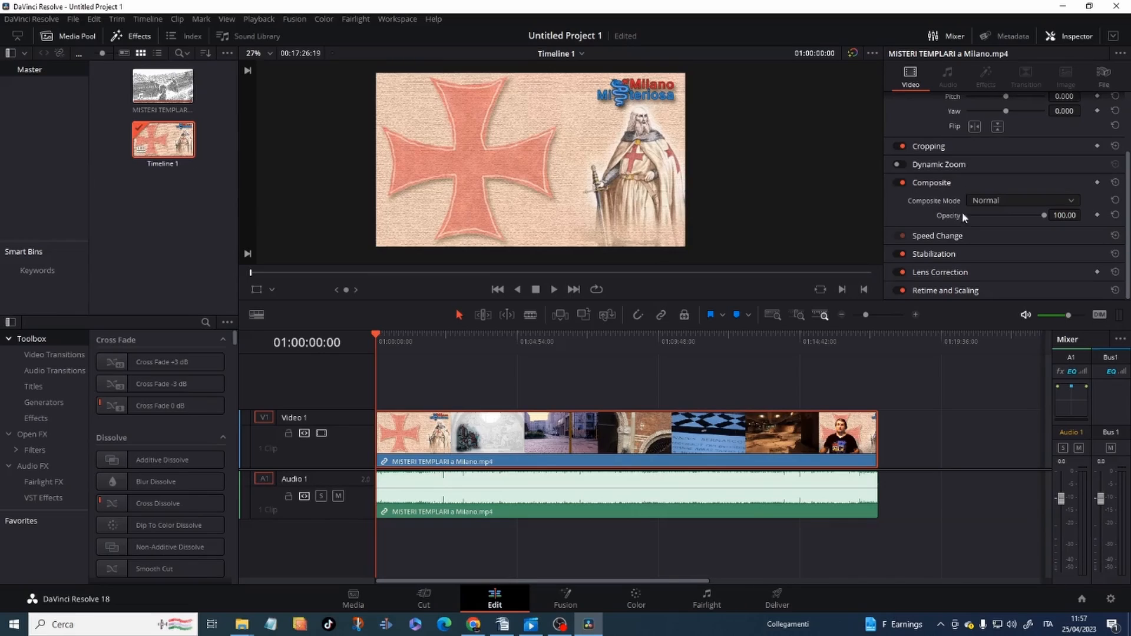
{"action": "left_click_drag", "start_coordinate": [1041, 215], "coordinate": [986, 217]}
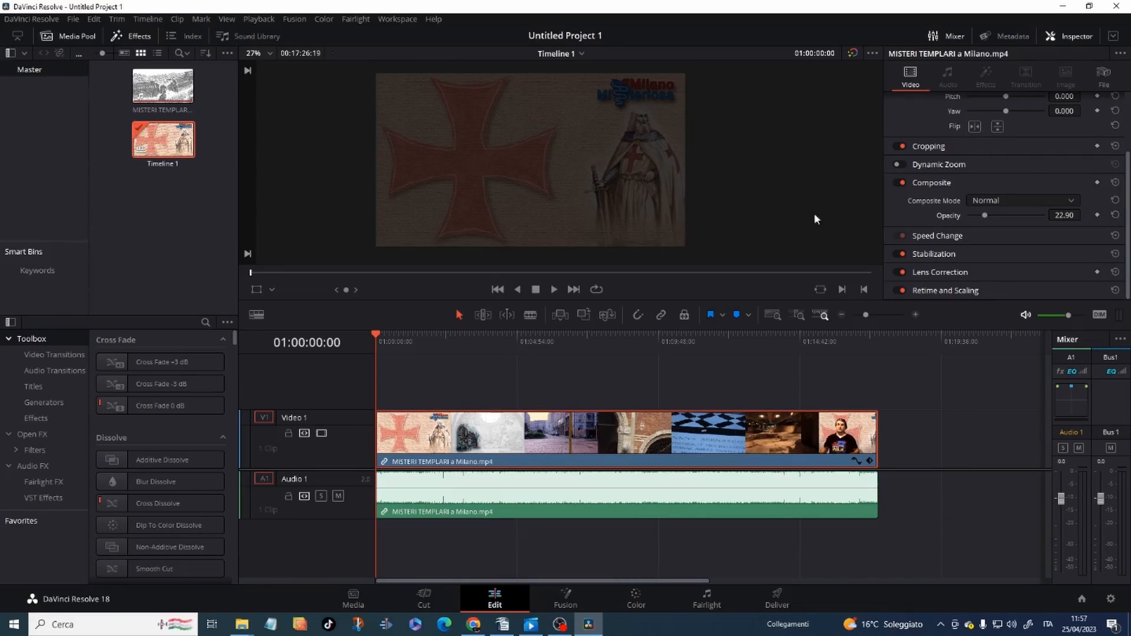
{"action": "left_click_drag", "start_coordinate": [999, 218], "coordinate": [983, 219]}
Lock both the Video 1 and Audio 1 tracks.
{"action": "left_click", "coordinate": [284, 435]}
{"action": "left_click", "coordinate": [288, 497]}
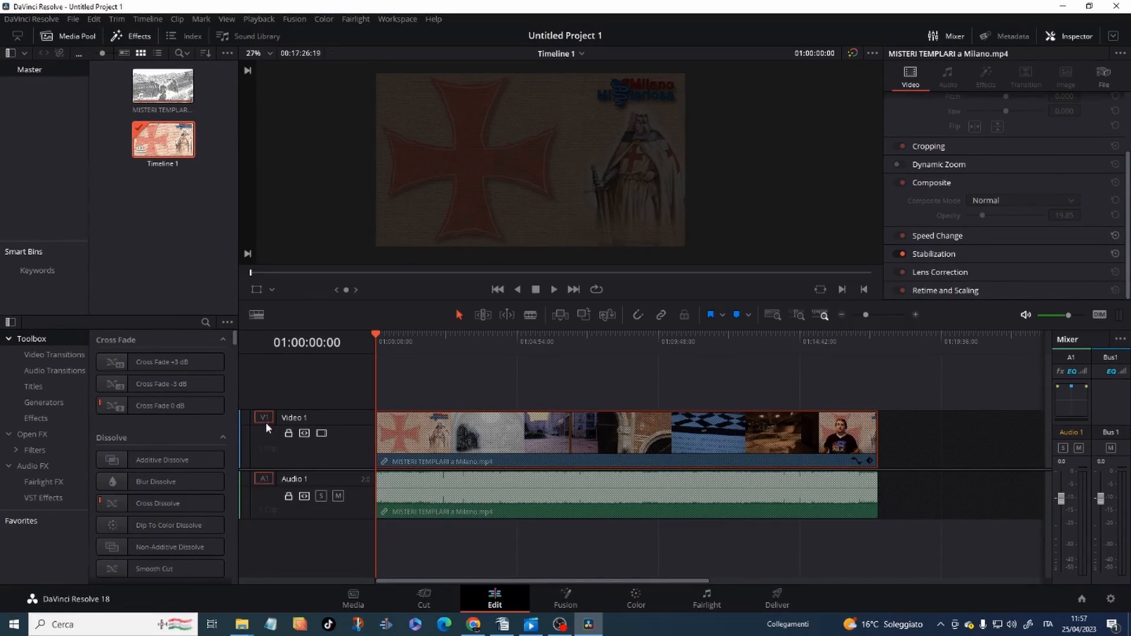
Unlock the Video 1 and Audio 1 tracks and try moving their clips along the timeline.
{"action": "left_click", "coordinate": [288, 434]}
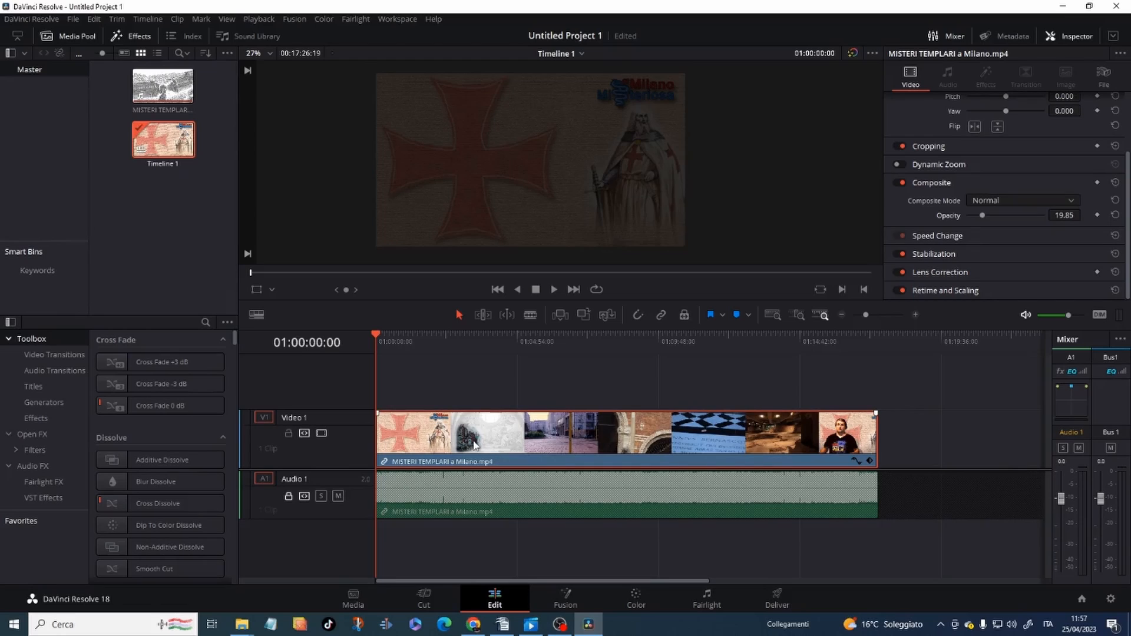
{"action": "left_click_drag", "start_coordinate": [614, 461], "coordinate": [401, 463]}
{"action": "left_click", "coordinate": [539, 484]}
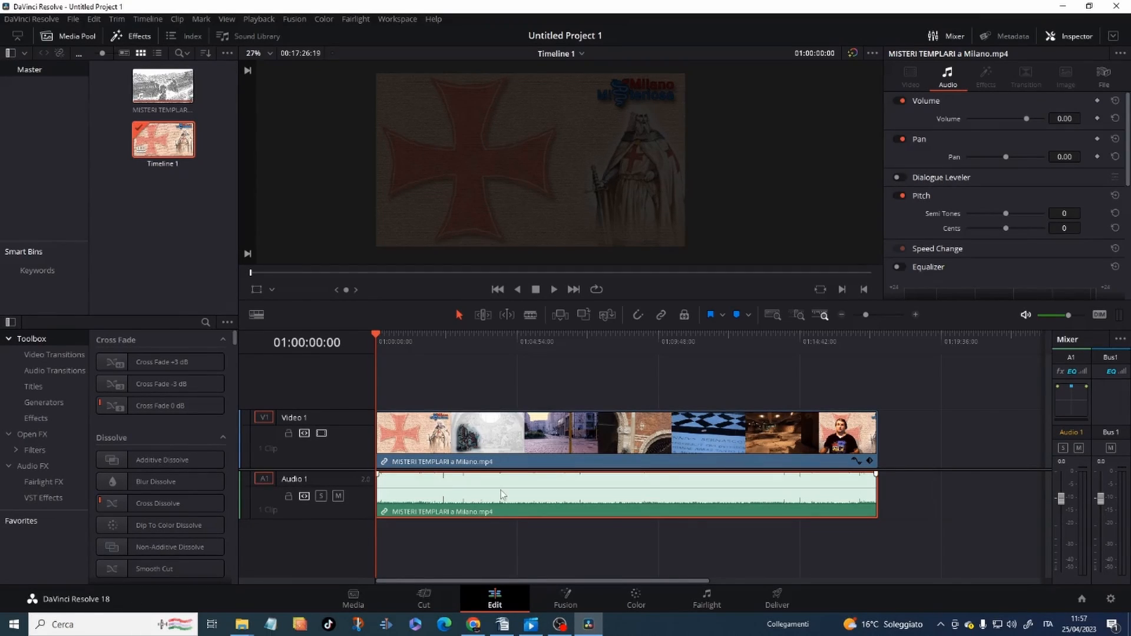
{"action": "left_click_drag", "start_coordinate": [504, 495], "coordinate": [366, 477]}
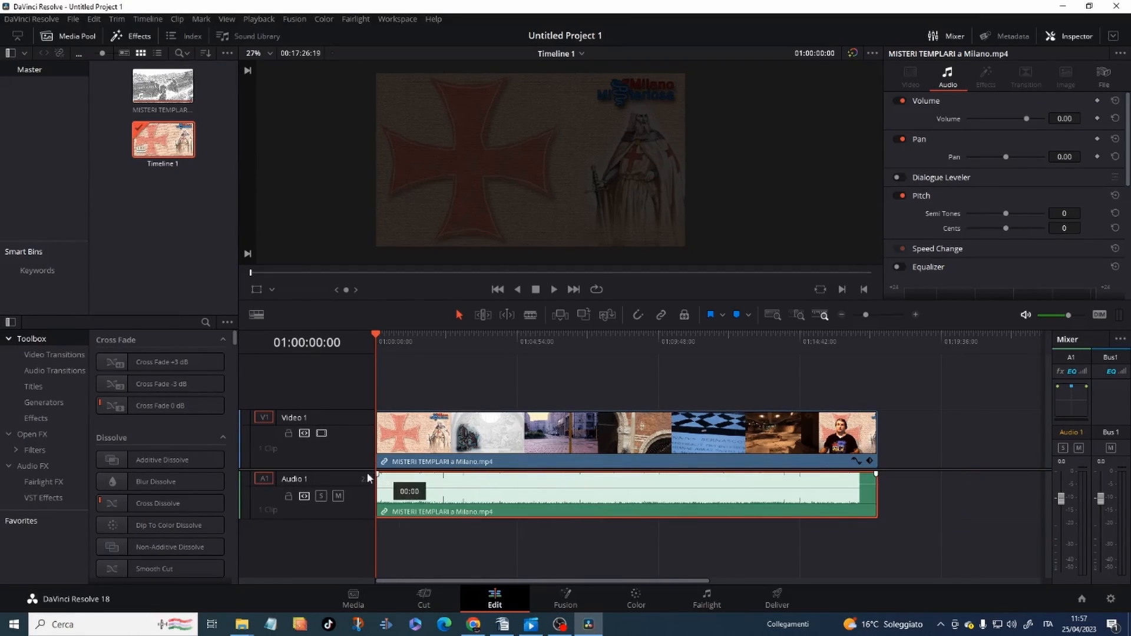
Lock the Video 1 and Audio 1 tracks again to protect their clips from changes.
{"action": "left_click", "coordinate": [290, 432]}
{"action": "left_click", "coordinate": [288, 498]}
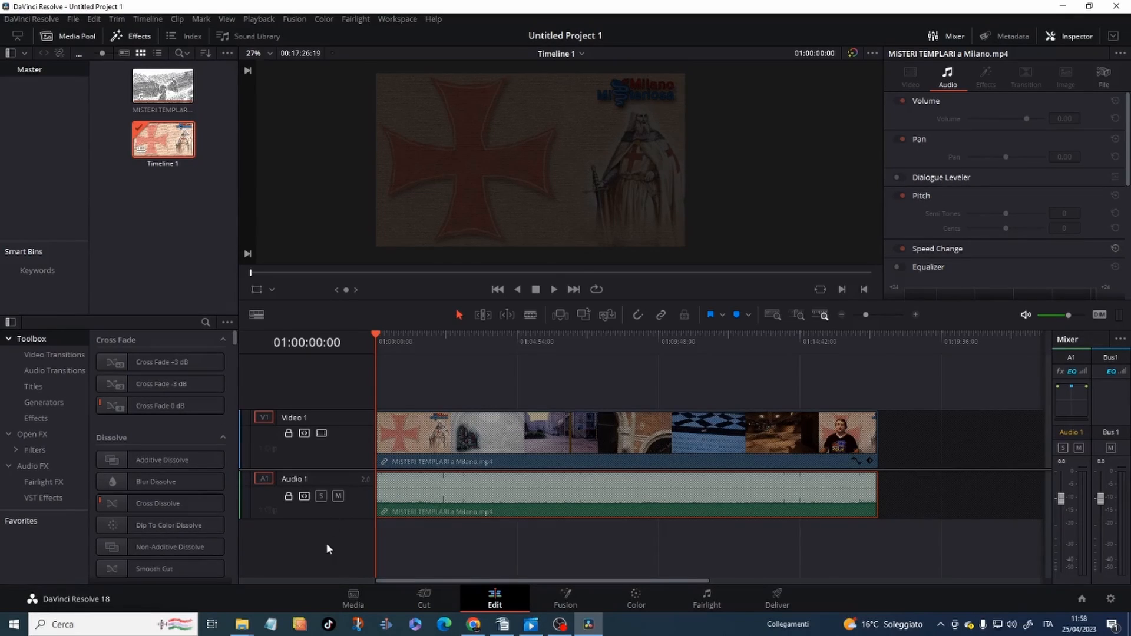
Add a new mono audio track below Audio 1.
{"action": "right_click", "coordinate": [264, 491]}
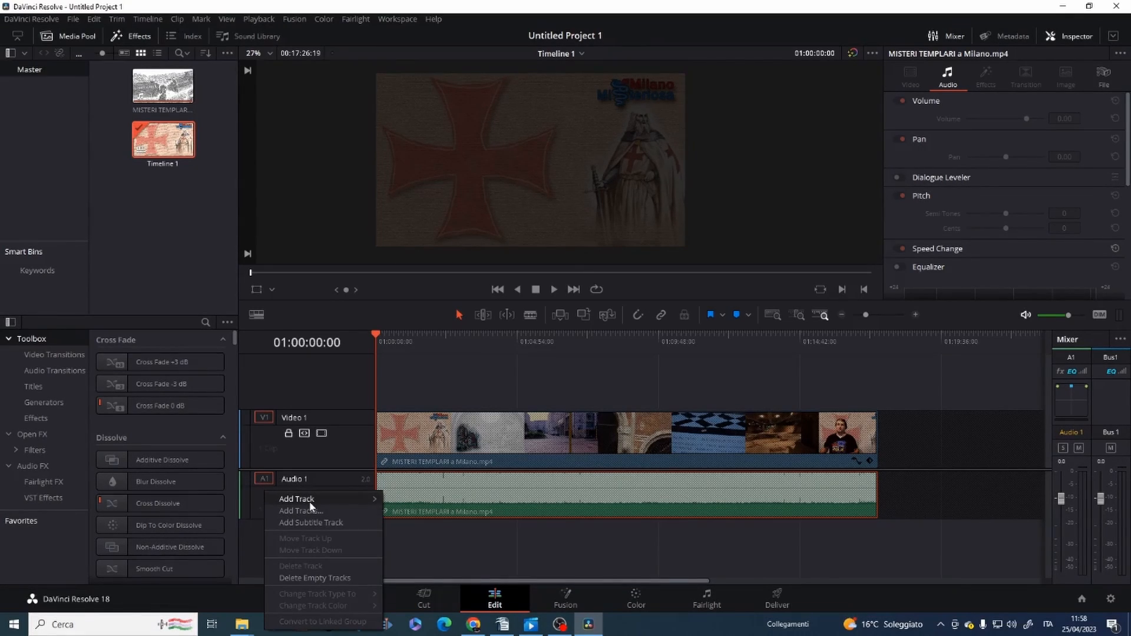
{"action": "mouse_move", "coordinate": [309, 502]}
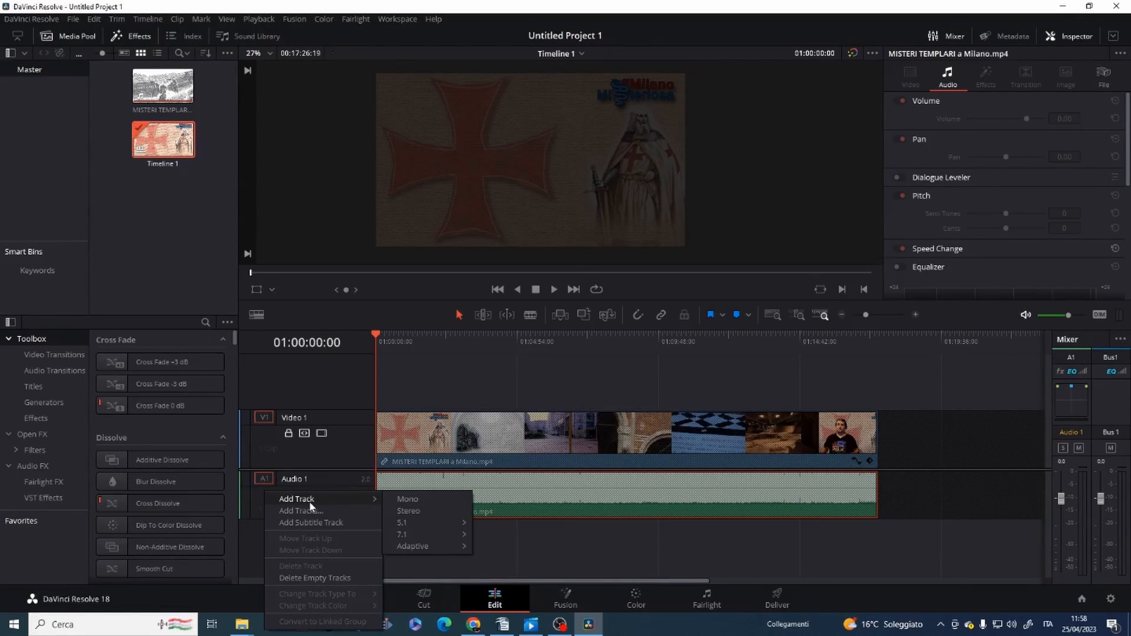
{"action": "left_click", "coordinate": [438, 500]}
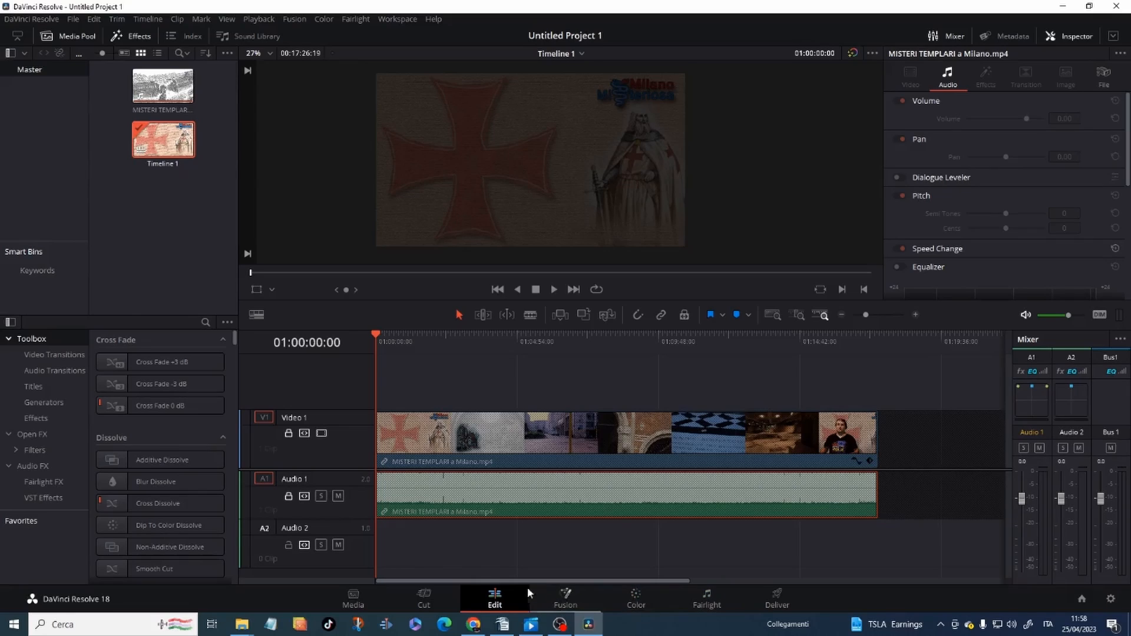
Switch to the Fairlight page and dock the floating viewer back into the interface.
{"action": "left_click", "coordinate": [709, 599]}
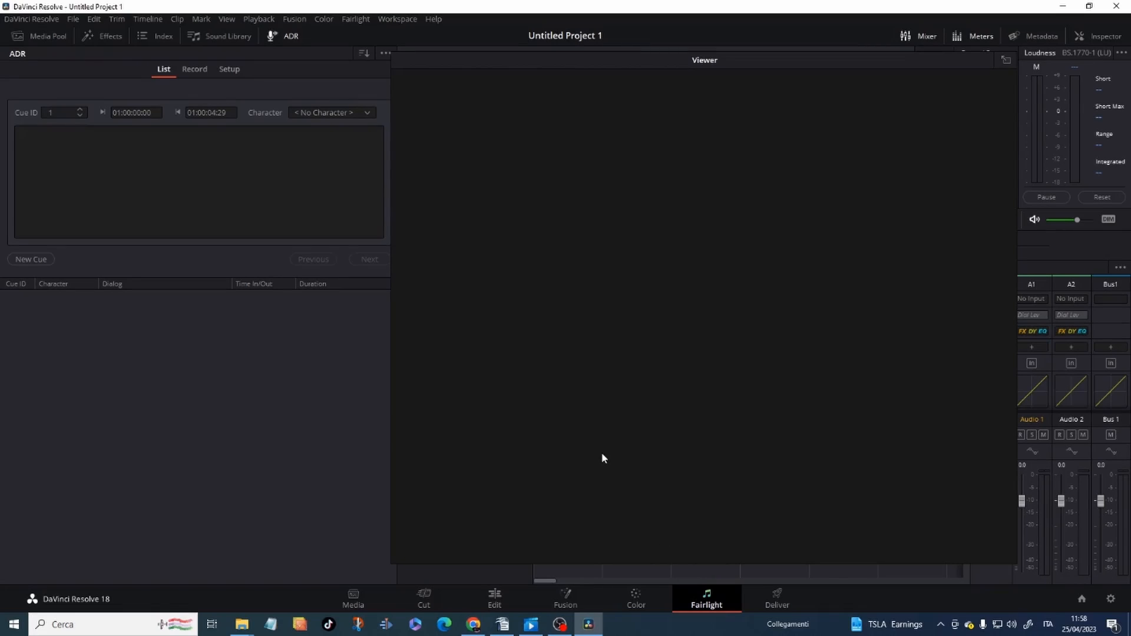
{"action": "left_click", "coordinate": [1006, 62]}
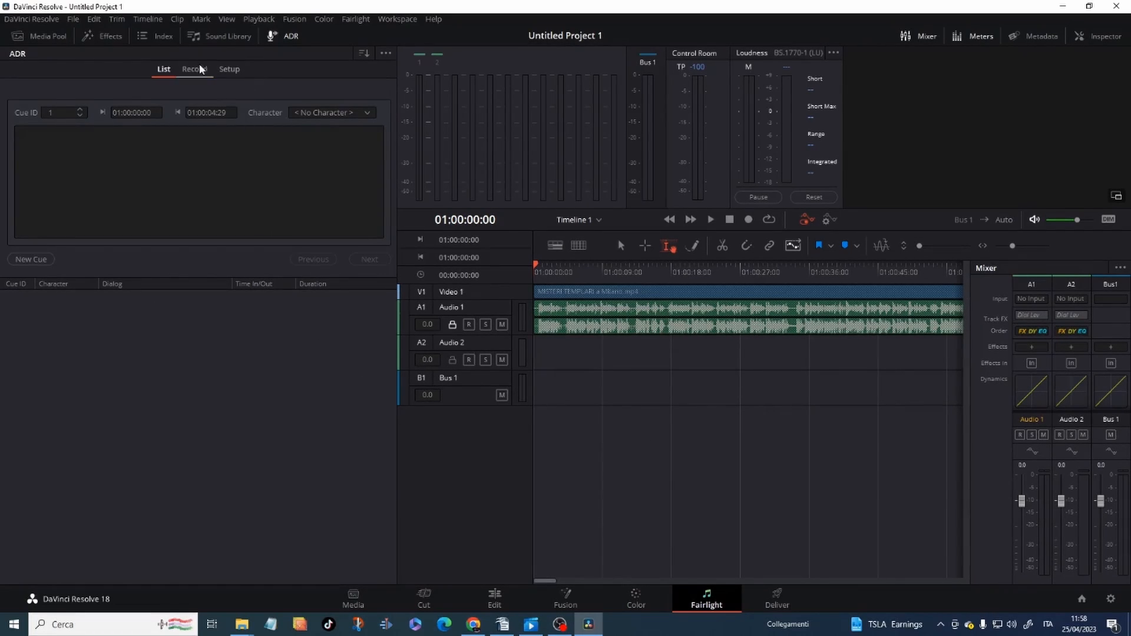
In the ADR setup, set the post roll to 3 seconds and enable Count In, Video Streamer, Smart Timeline and Mixing Control.
{"action": "left_click", "coordinate": [229, 69]}
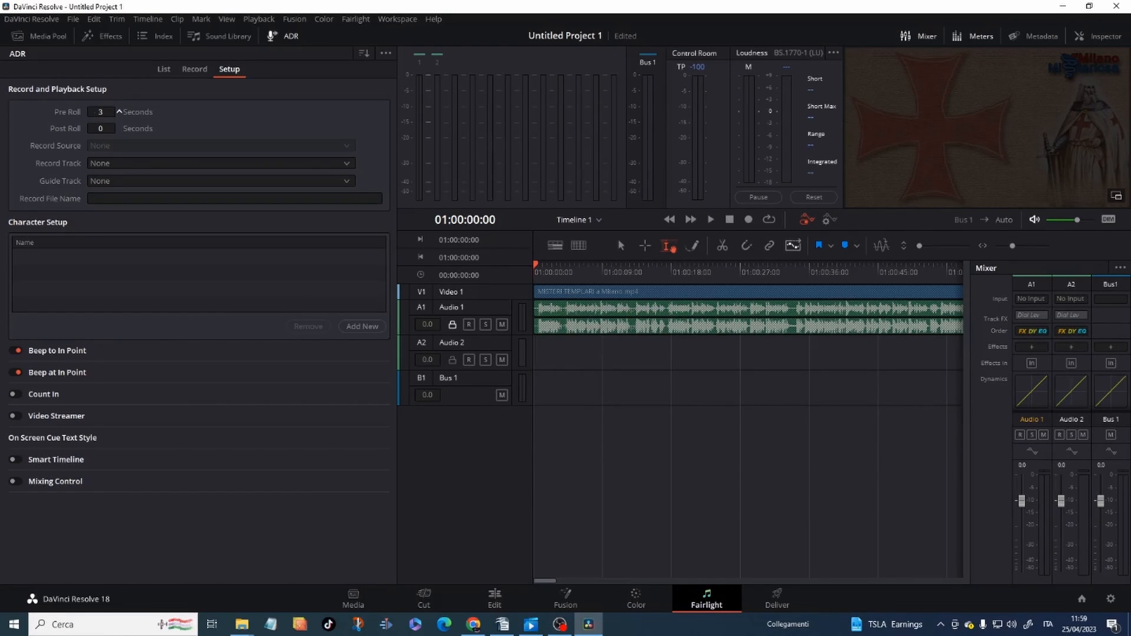
{"action": "left_click", "coordinate": [119, 127]}
{"action": "left_click", "coordinate": [14, 482]}
Set the ADR record track to Audio 2 and the record source to "1: Microfono (7- Usb Audio Device)".
{"action": "left_click", "coordinate": [132, 165]}
{"action": "left_click", "coordinate": [132, 165]}
{"action": "left_click", "coordinate": [132, 165]}
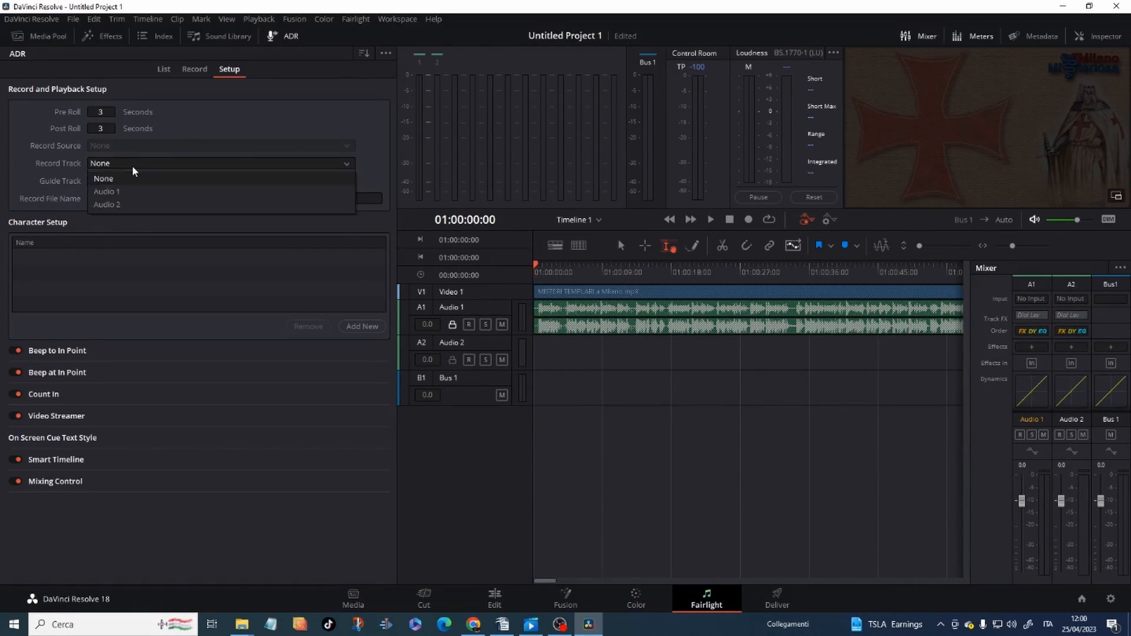
{"action": "left_click", "coordinate": [127, 205]}
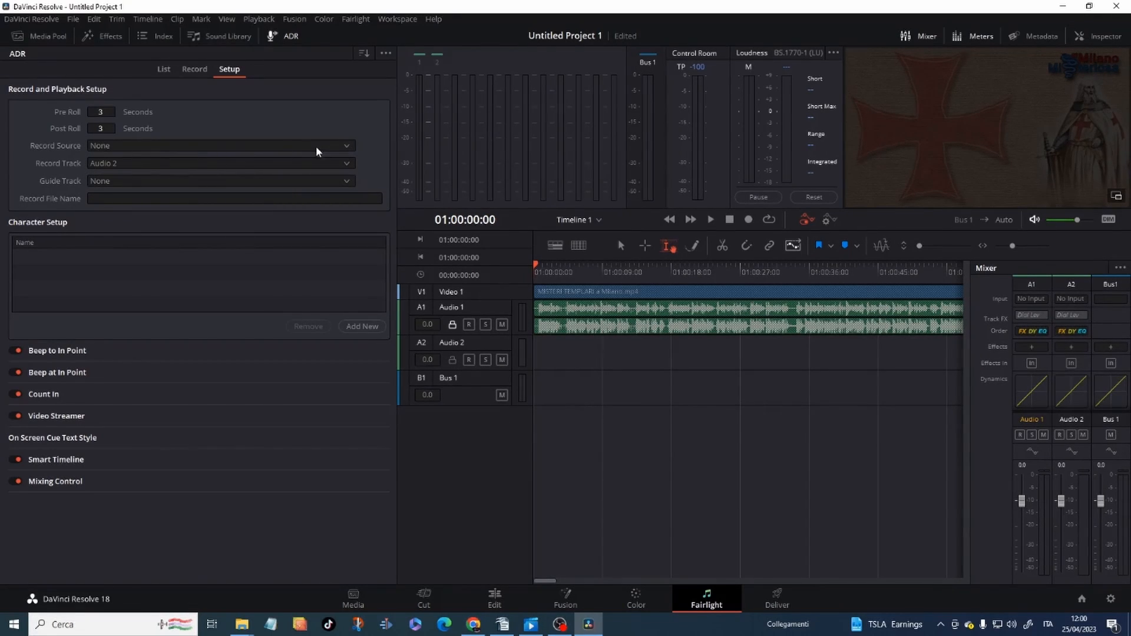
{"action": "left_click", "coordinate": [347, 146]}
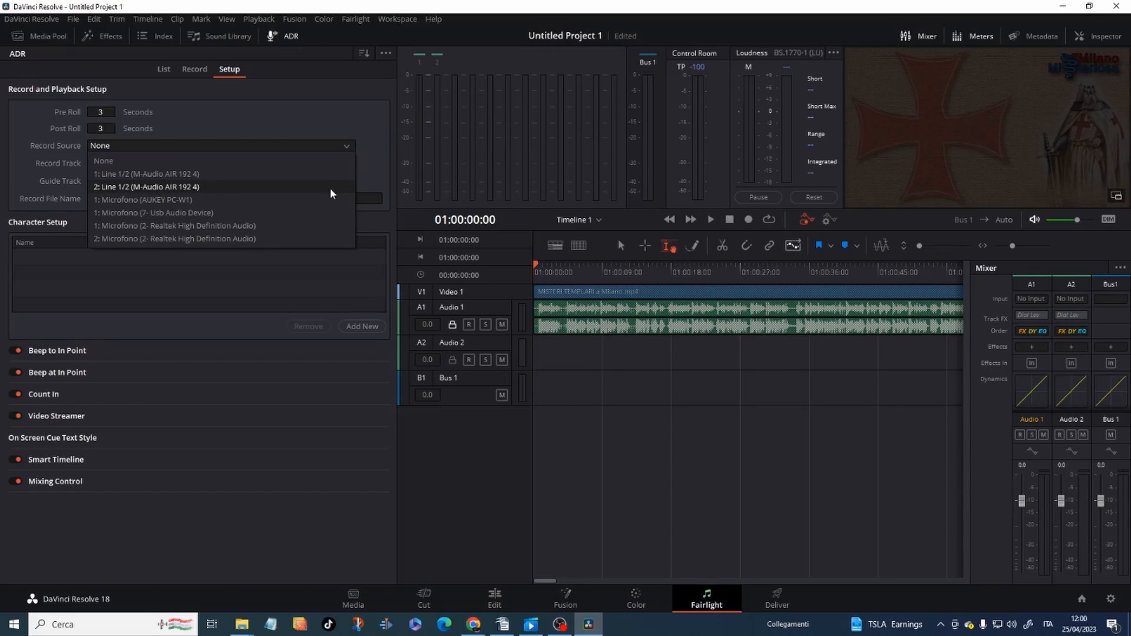
{"action": "left_click", "coordinate": [319, 215]}
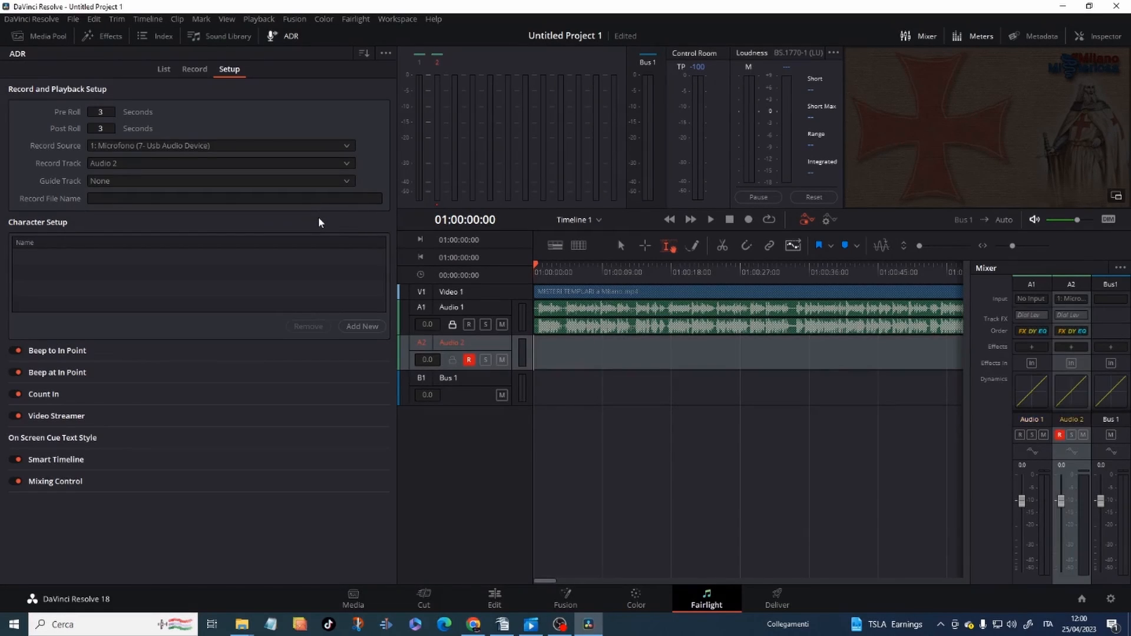
Name the ADR record file "doppiaggio test".
{"action": "left_click", "coordinate": [111, 201]}
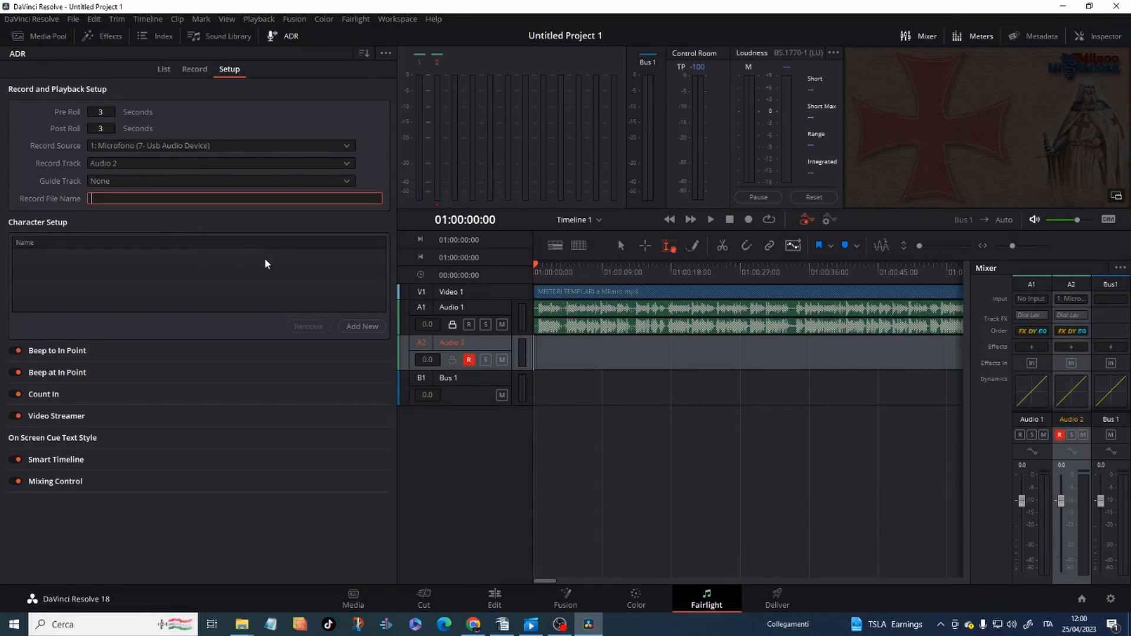
{"action": "type", "text": "doppiaggio test"}
{"action": "key", "text": "Return"}
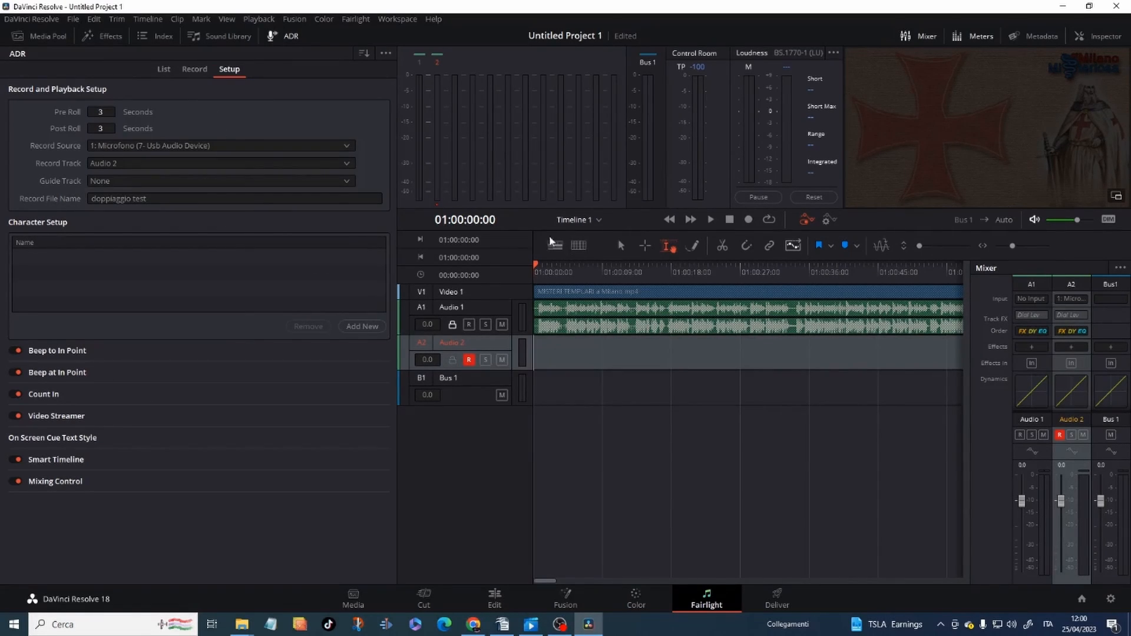
Open the ADR cue list and increase the height of the timeline tracks.
{"action": "left_click", "coordinate": [164, 69]}
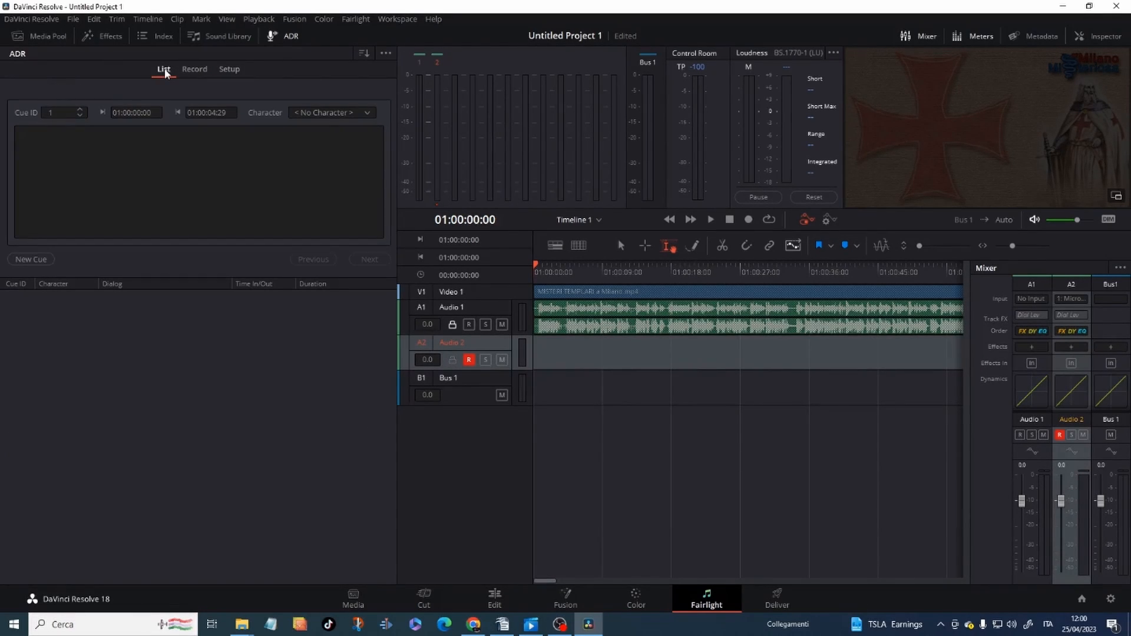
{"action": "left_click", "coordinate": [109, 177]}
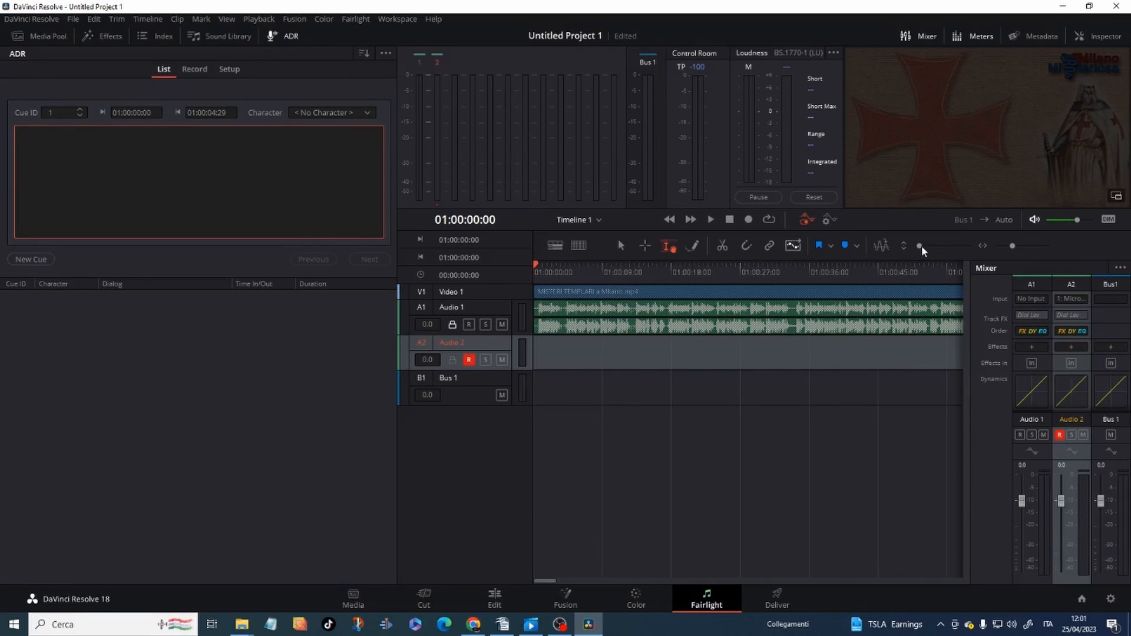
{"action": "left_click_drag", "start_coordinate": [920, 246], "coordinate": [924, 243]}
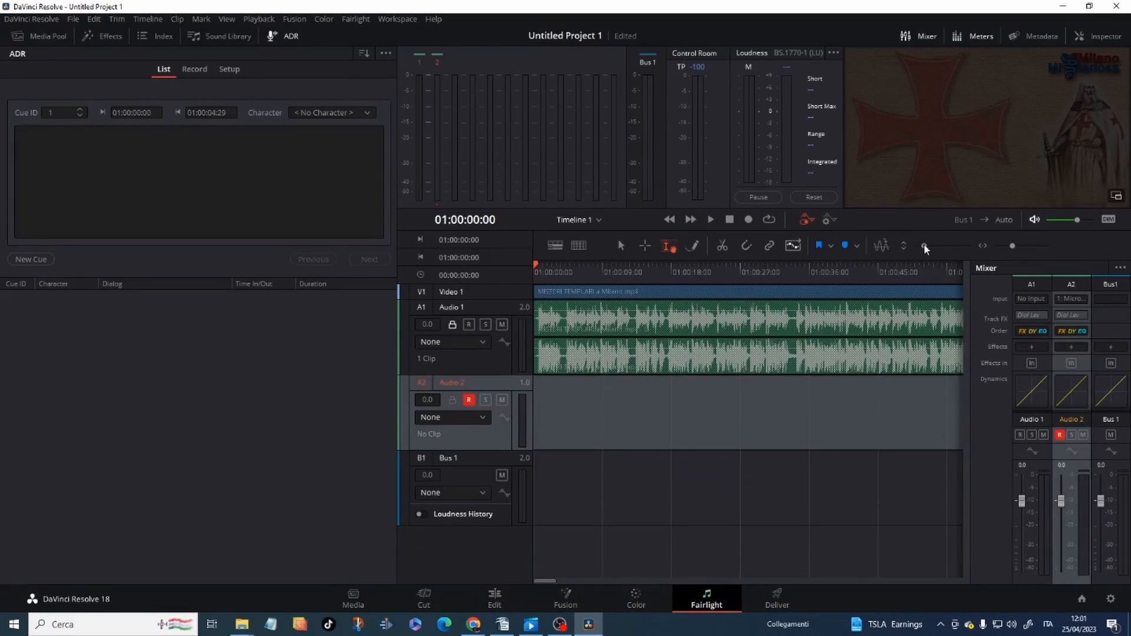
{"action": "left_click", "coordinate": [666, 322]}
{"action": "left_click_drag", "start_coordinate": [667, 321], "coordinate": [791, 317]}
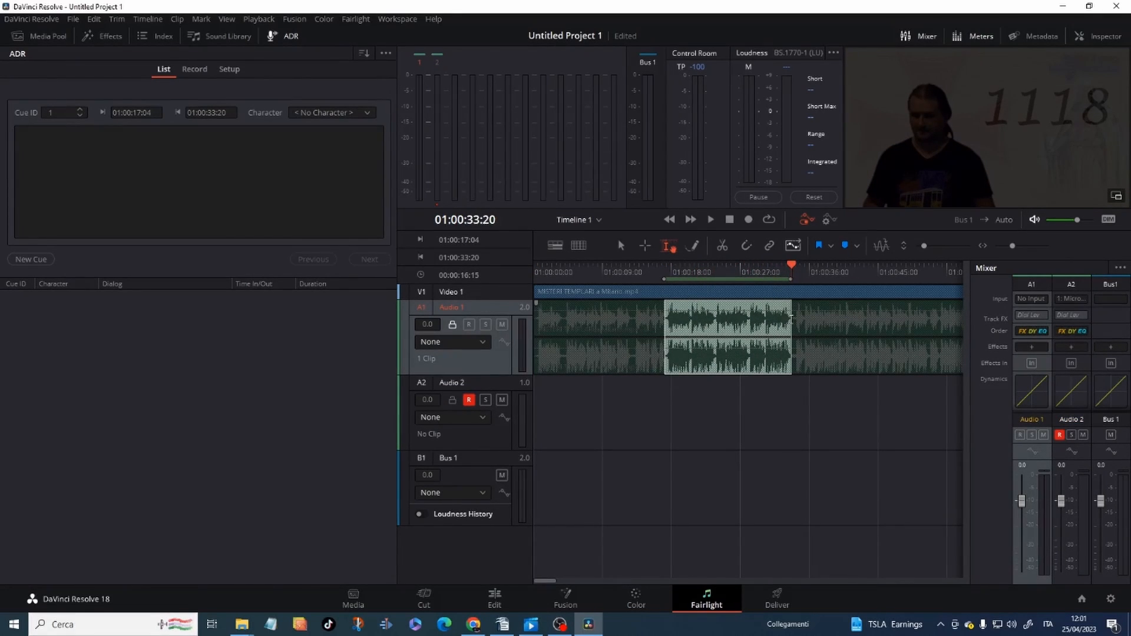
{"action": "left_click_drag", "start_coordinate": [792, 316], "coordinate": [792, 317]}
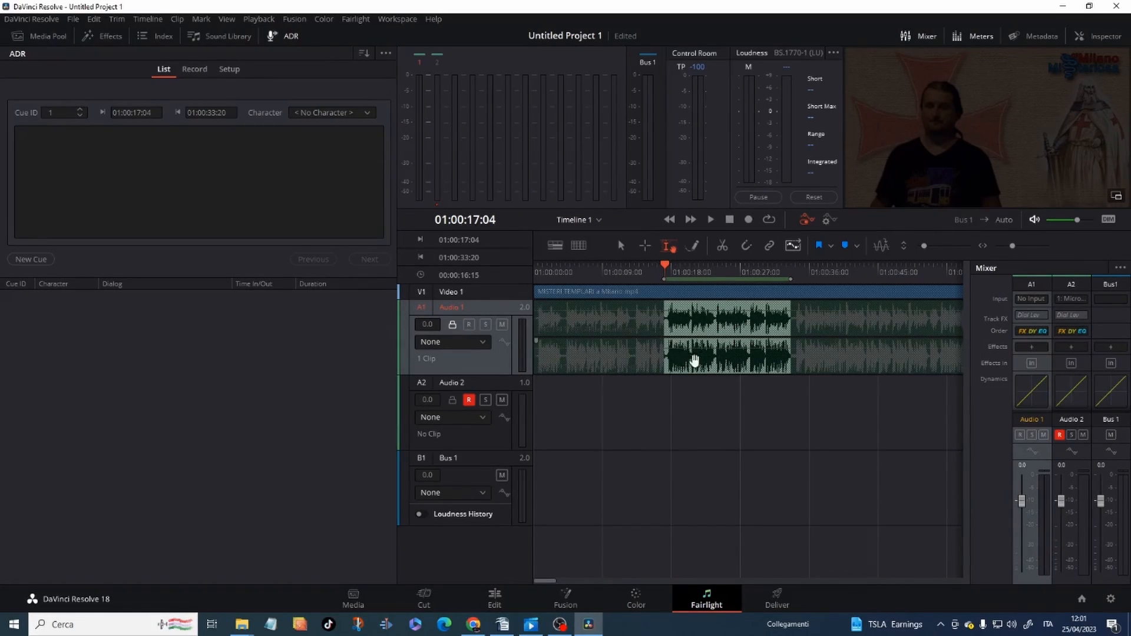
{"action": "left_click", "coordinate": [660, 319]}
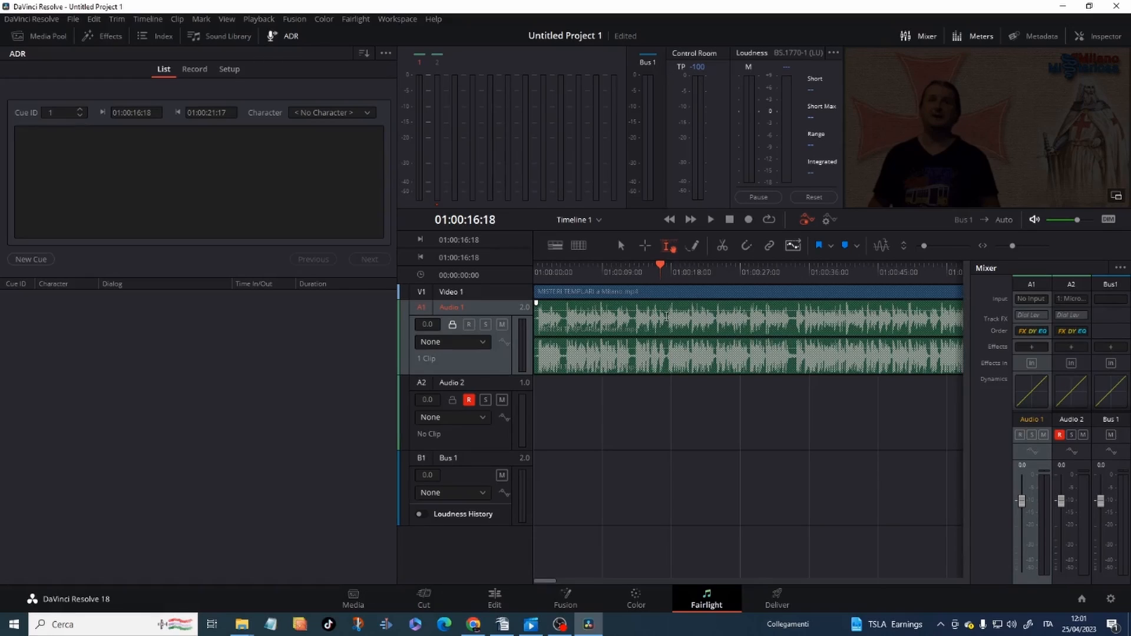
Select the Audio 1 range from 01:00:17:11 to 01:00:33:15 and create an ADR cue from it.
{"action": "left_click_drag", "start_coordinate": [667, 318], "coordinate": [790, 311]}
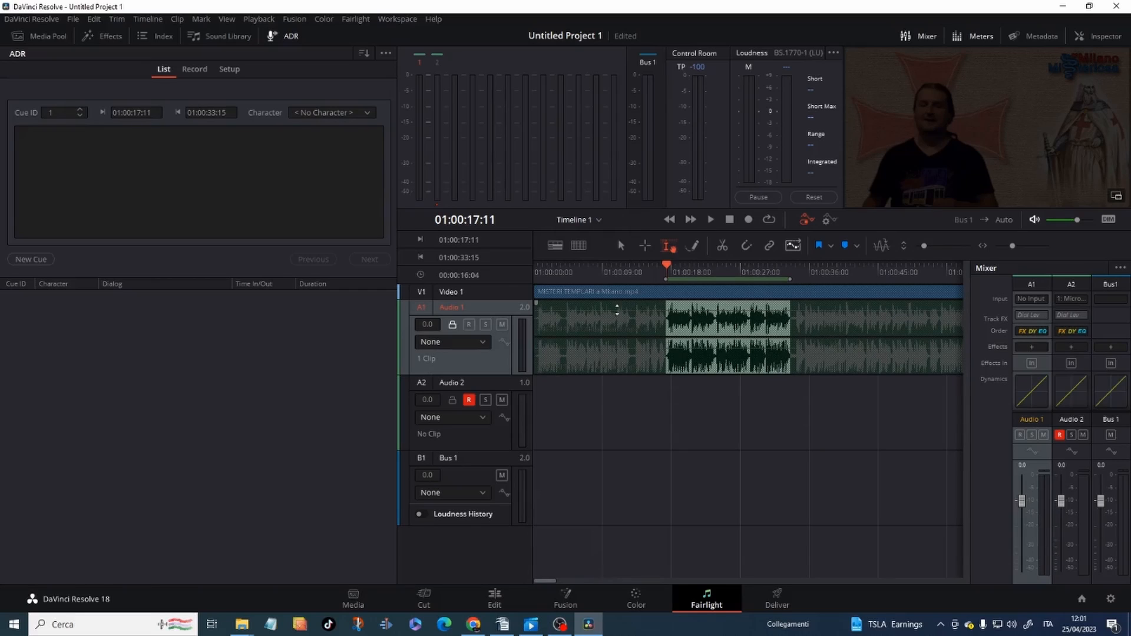
{"action": "left_click", "coordinate": [30, 259]}
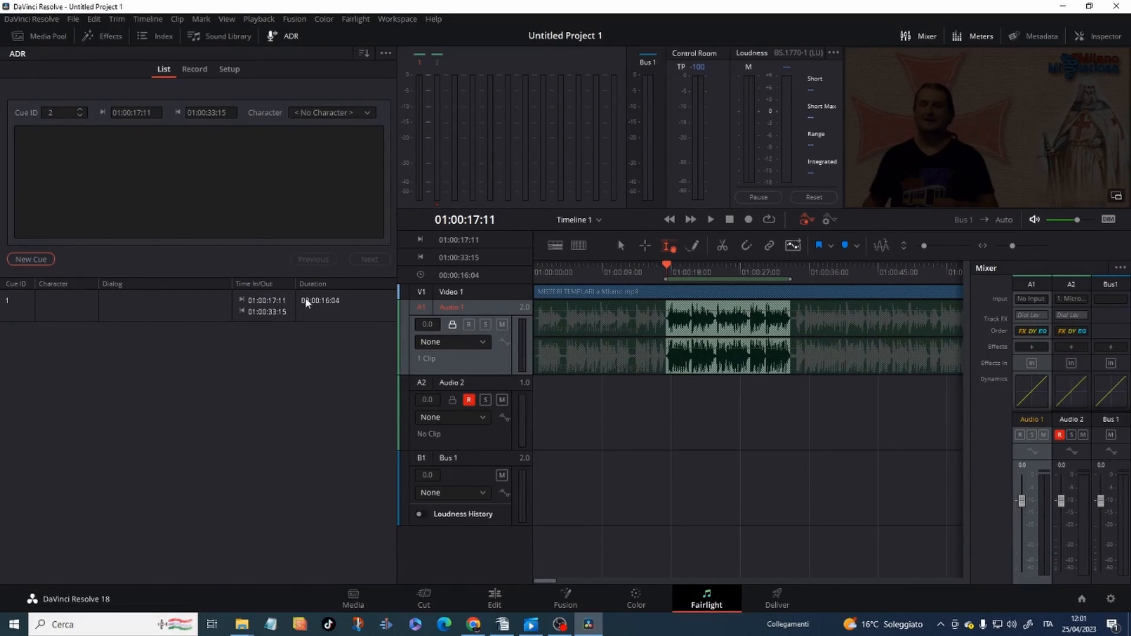
Enter the dialog "non mi piace il pollo" and create a second cue from the Audio 1 range 01:00:51:10 to 01:01:10:17.
{"action": "left_click", "coordinate": [74, 156]}
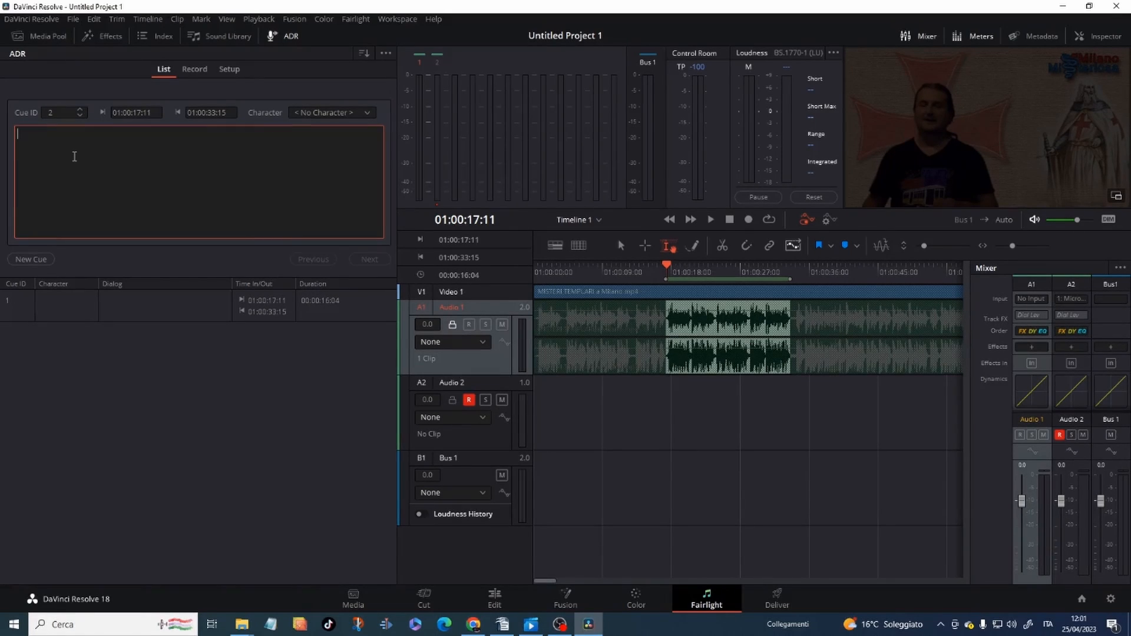
{"action": "type", "text": "n mi piace il pollo"}
{"action": "left_click", "coordinate": [115, 259]}
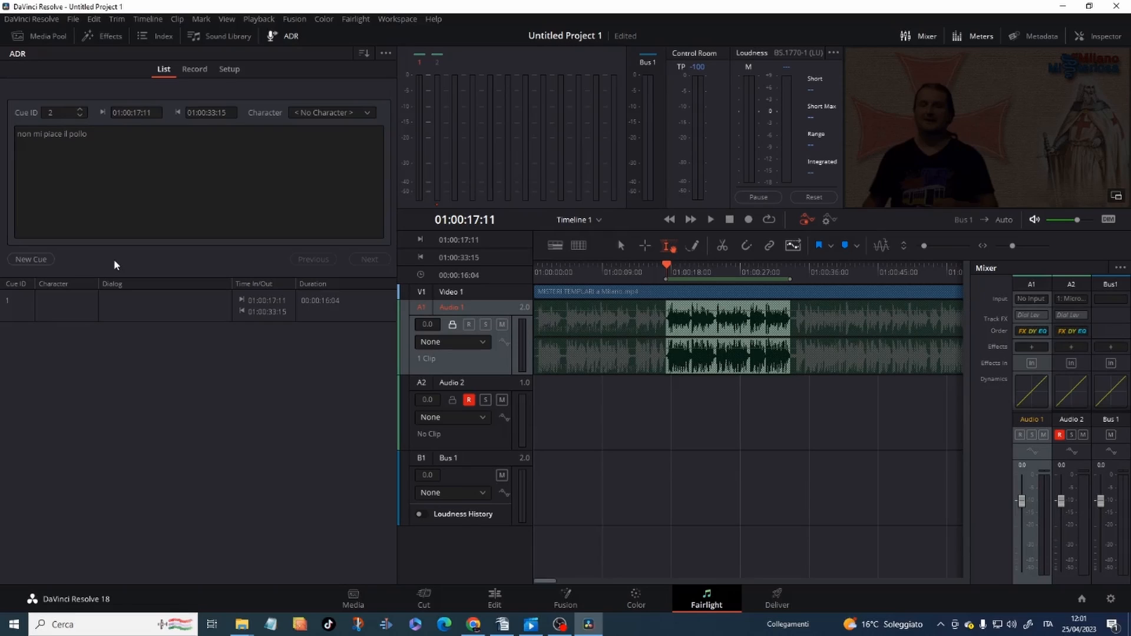
{"action": "scroll", "coordinate": [656, 334], "scroll_direction": "right", "scroll_amount": 5}
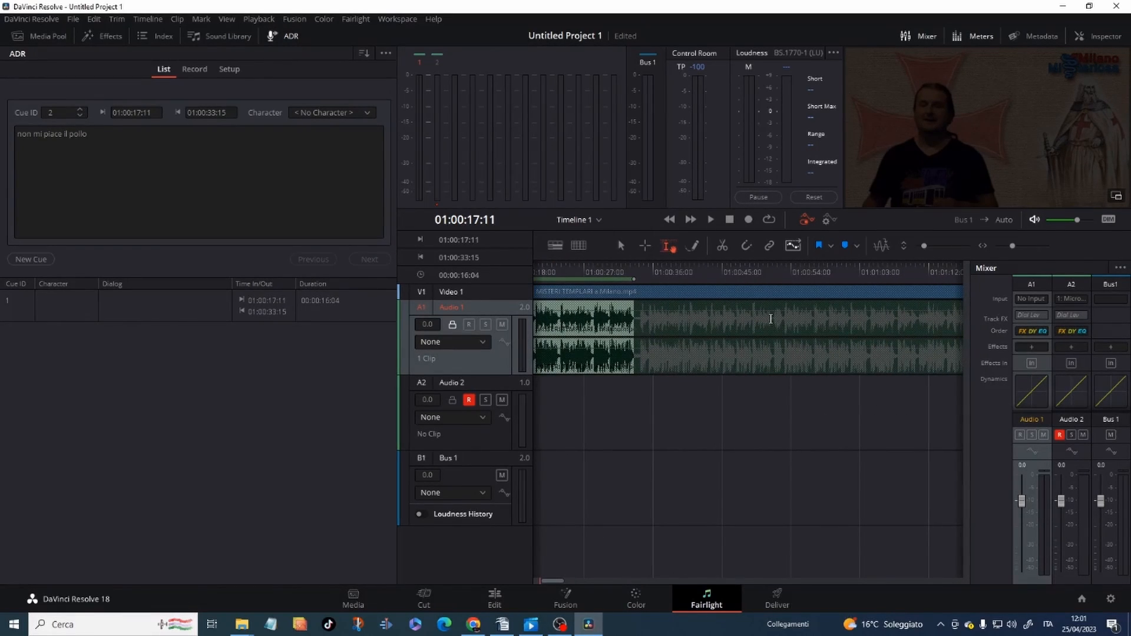
{"action": "left_click_drag", "start_coordinate": [771, 318], "coordinate": [918, 318]}
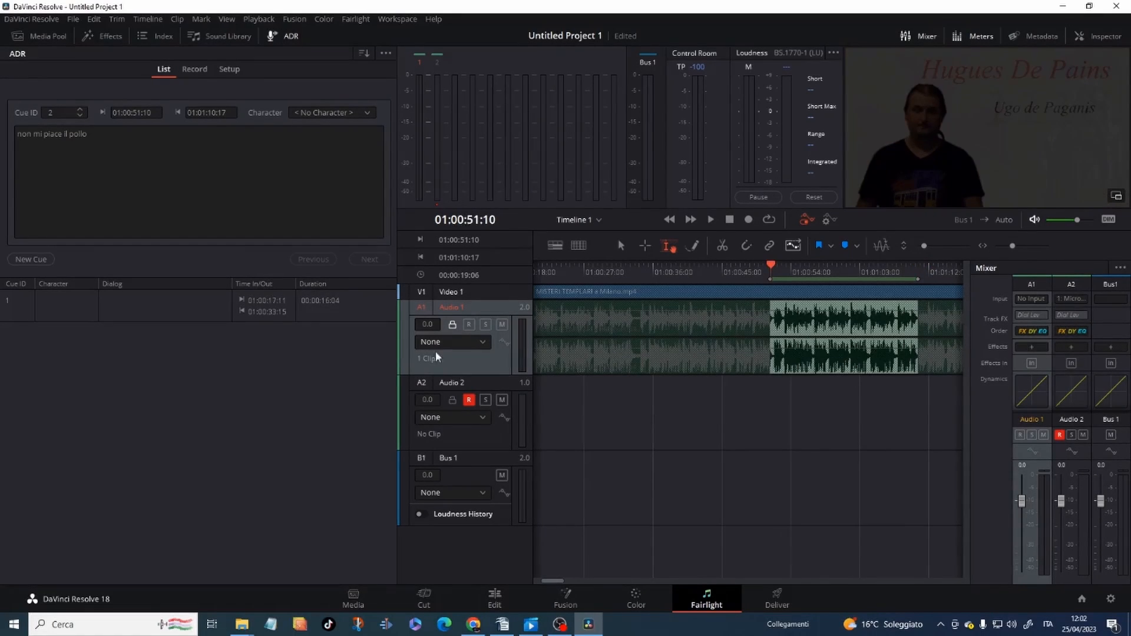
{"action": "left_click", "coordinate": [34, 258]}
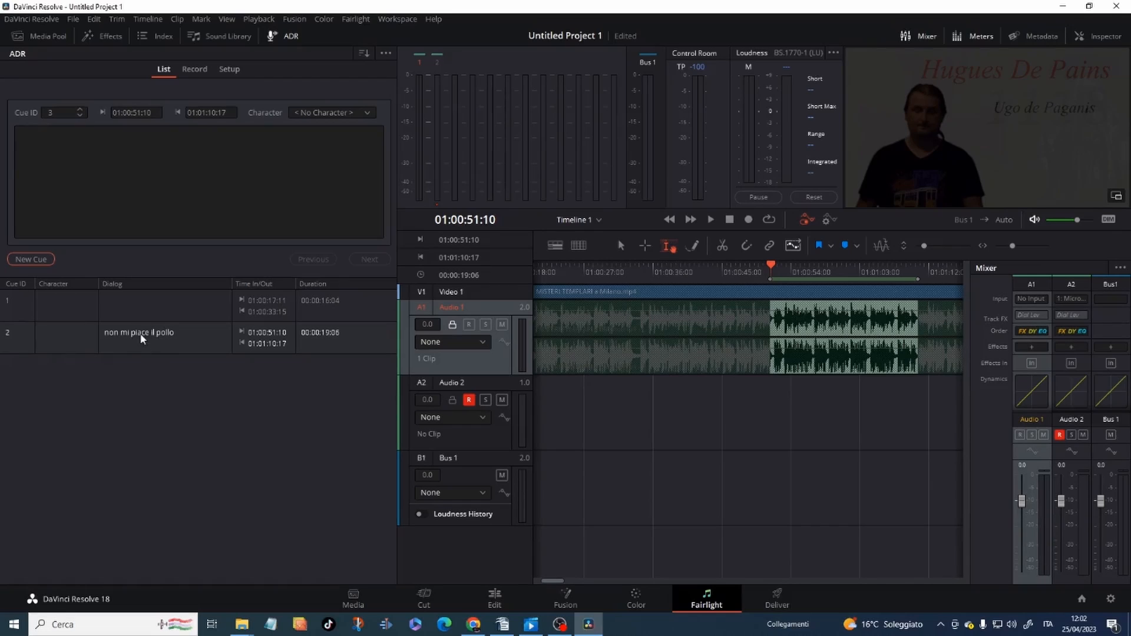
Set the dialog of cue 1 to "non mi piace il pollo".
{"action": "left_click", "coordinate": [137, 303]}
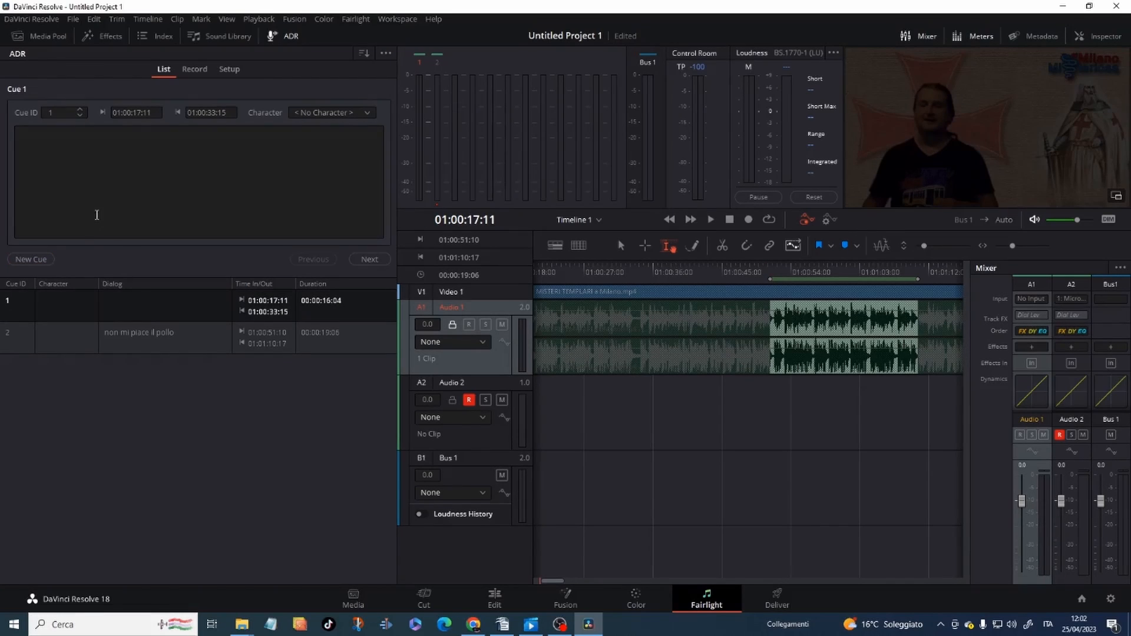
{"action": "left_click", "coordinate": [165, 335]}
{"action": "left_click", "coordinate": [168, 306]}
{"action": "left_click", "coordinate": [166, 332]}
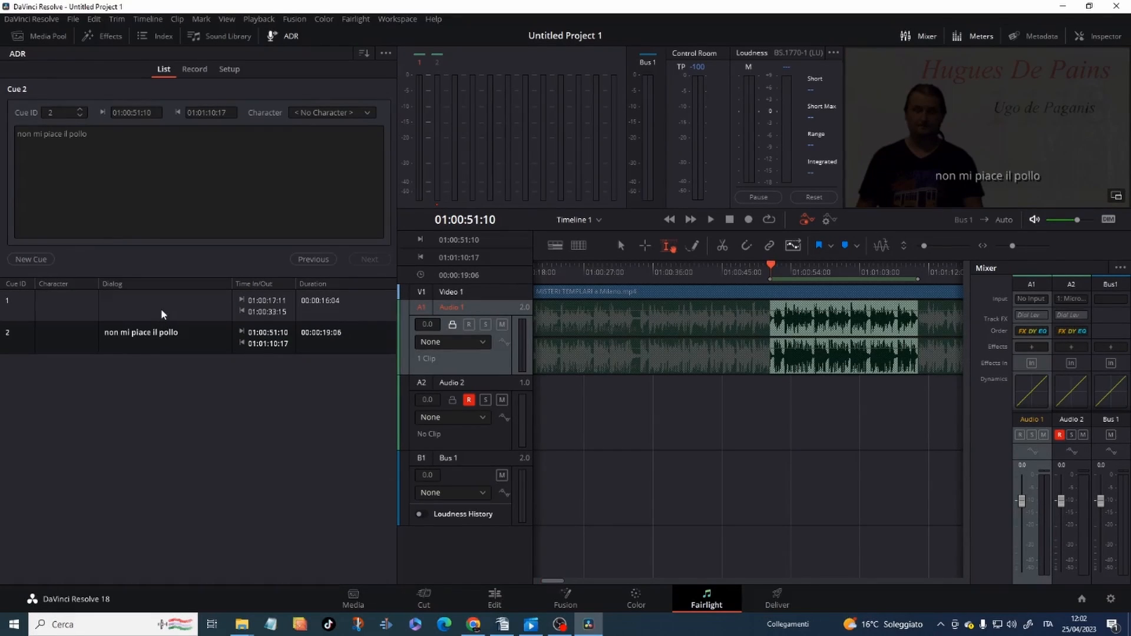
{"action": "left_click", "coordinate": [162, 314]}
{"action": "left_click", "coordinate": [79, 164]}
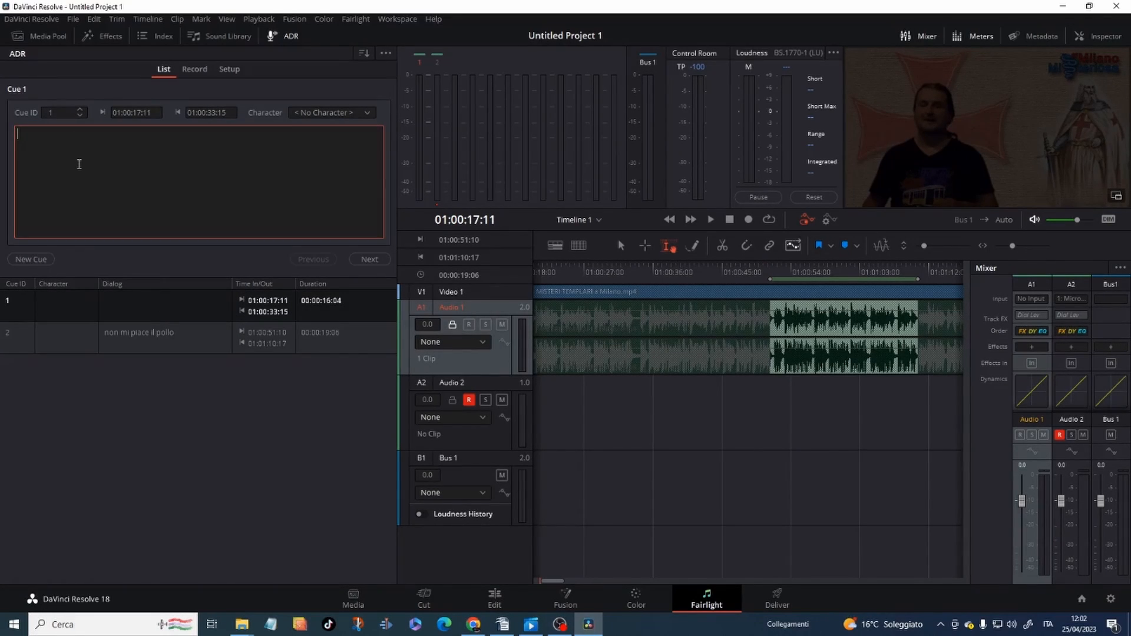
{"action": "type", "text": "non mi piace il pollo"}
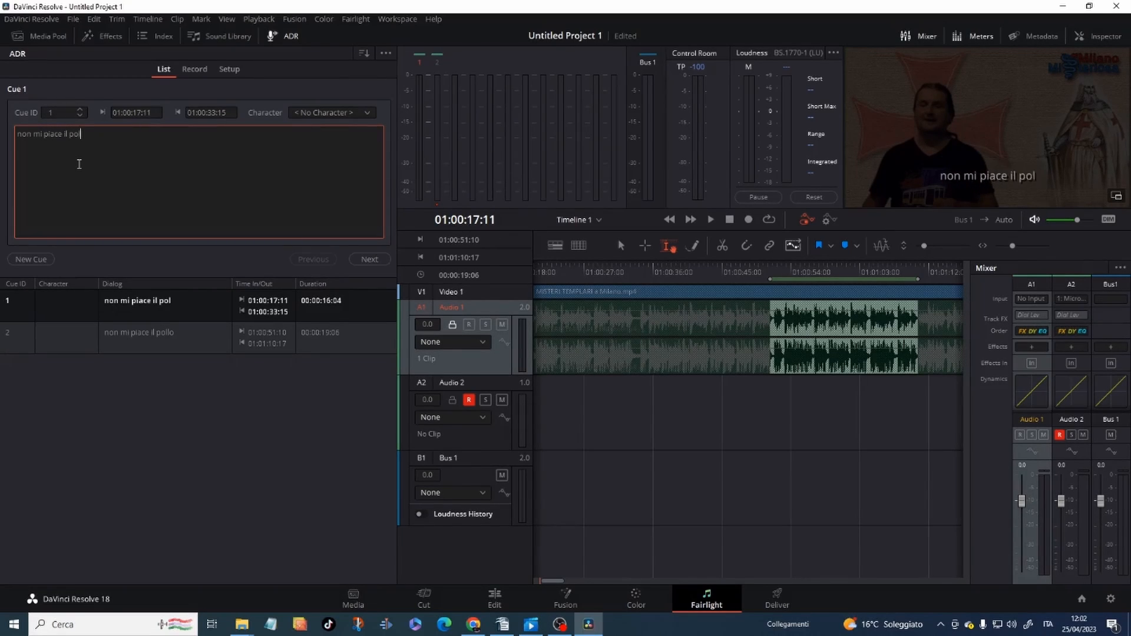
Replace the dialog of cue 2 with "ma devo mangiarlo comunque".
{"action": "left_click", "coordinate": [185, 338]}
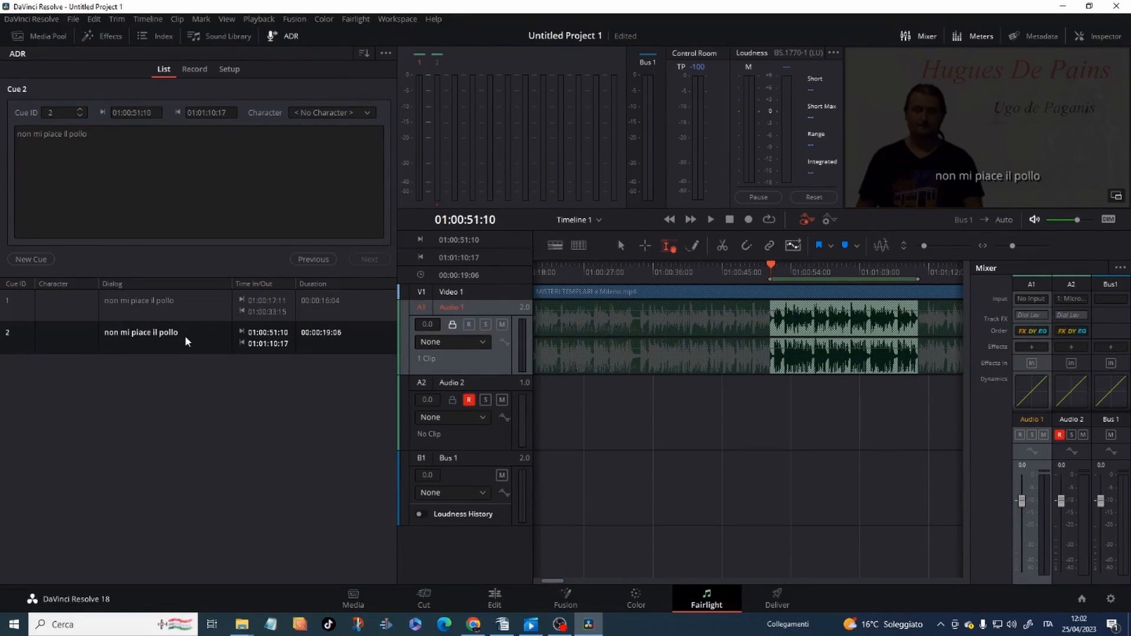
{"action": "left_click_drag", "start_coordinate": [88, 133], "coordinate": [0, 136]}
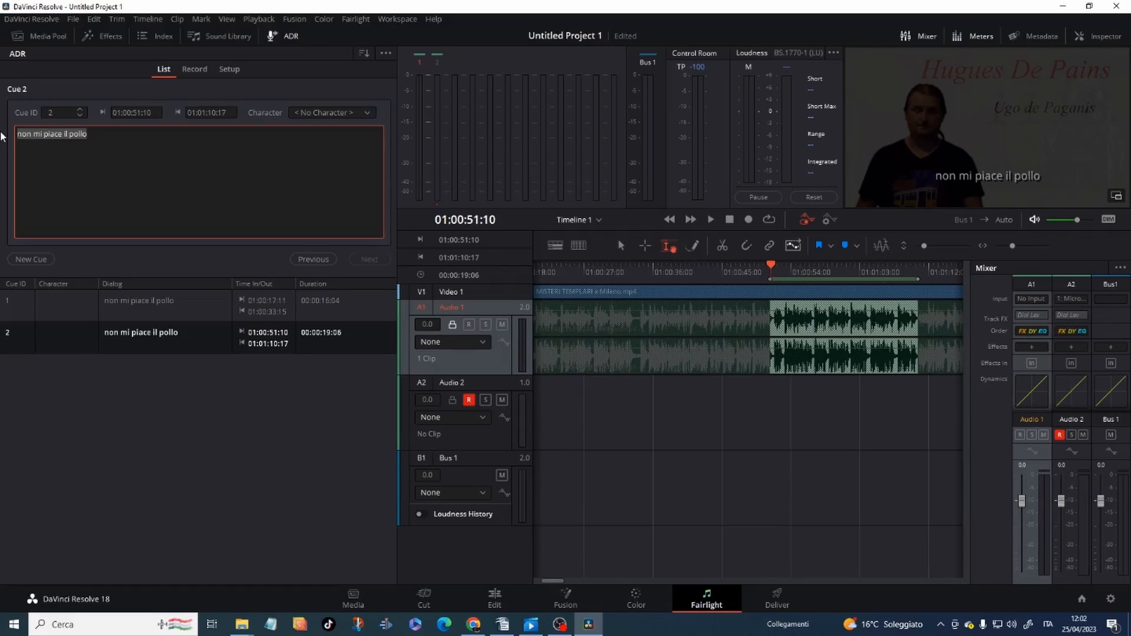
{"action": "type", "text": "ma devo mangi"}
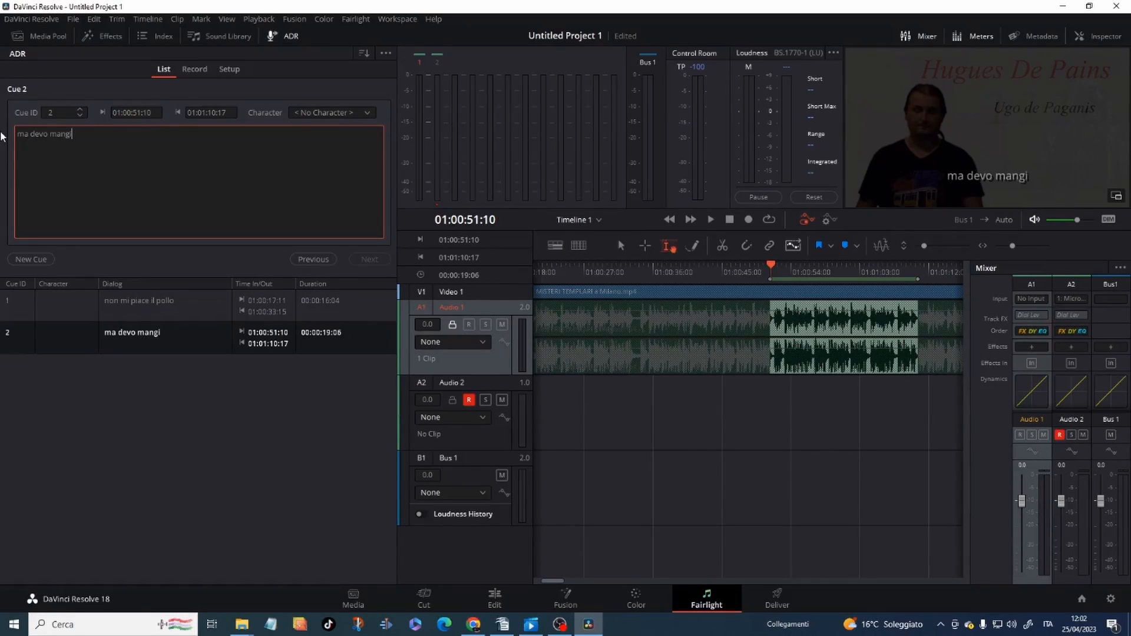
{"action": "type", "text": "arlo l"}
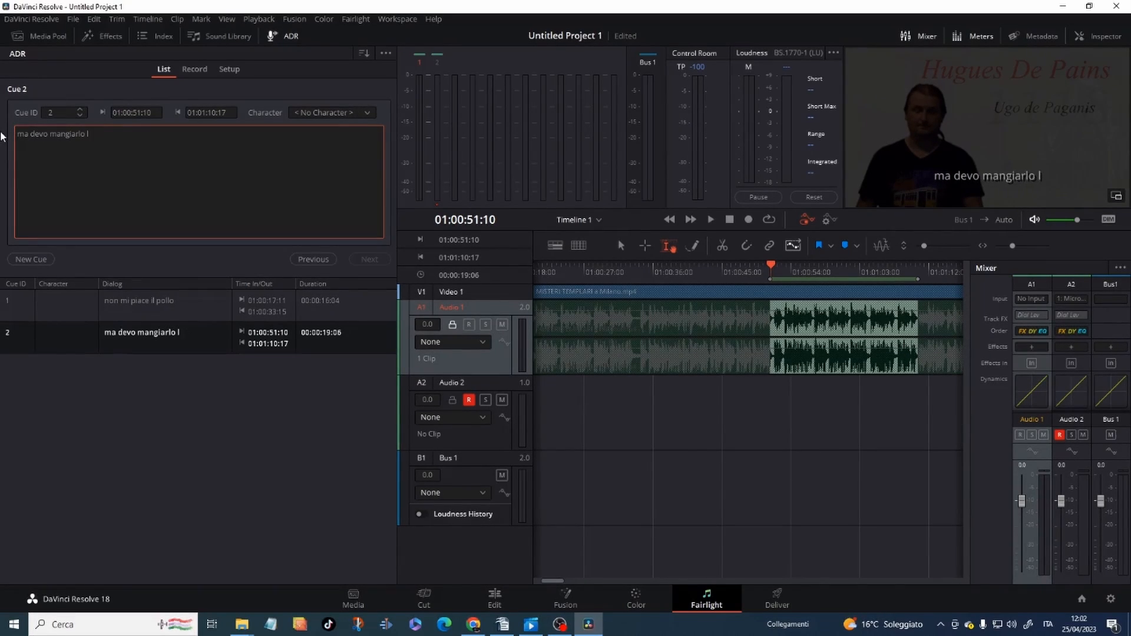
{"action": "key", "text": "BackSpace"}
{"action": "type", "text": "comunque"}
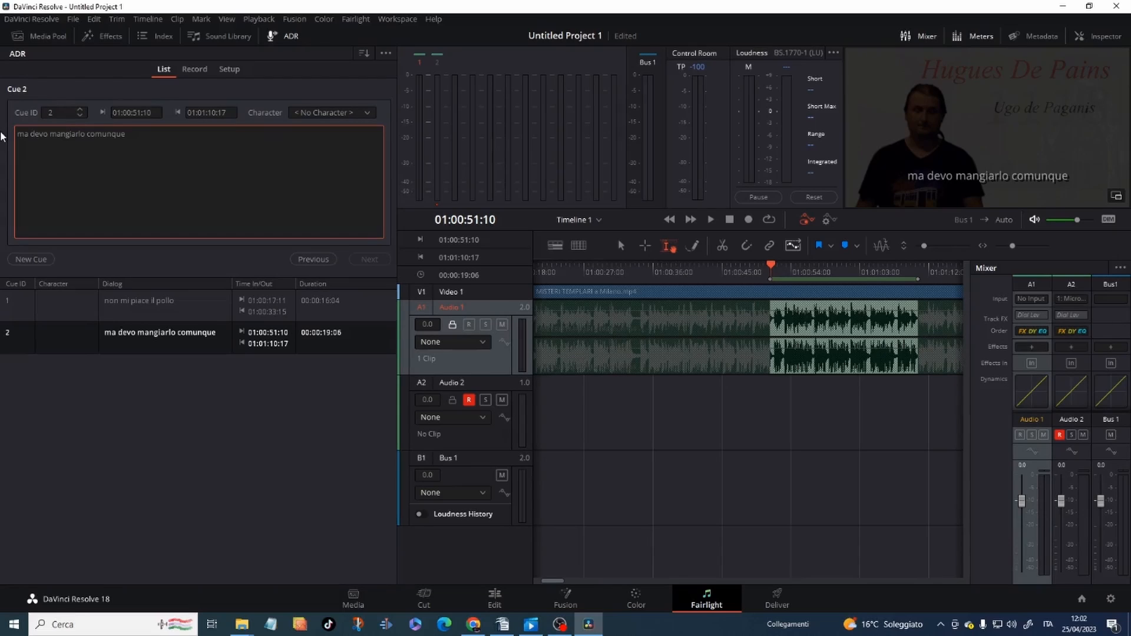
{"action": "left_click", "coordinate": [143, 342]}
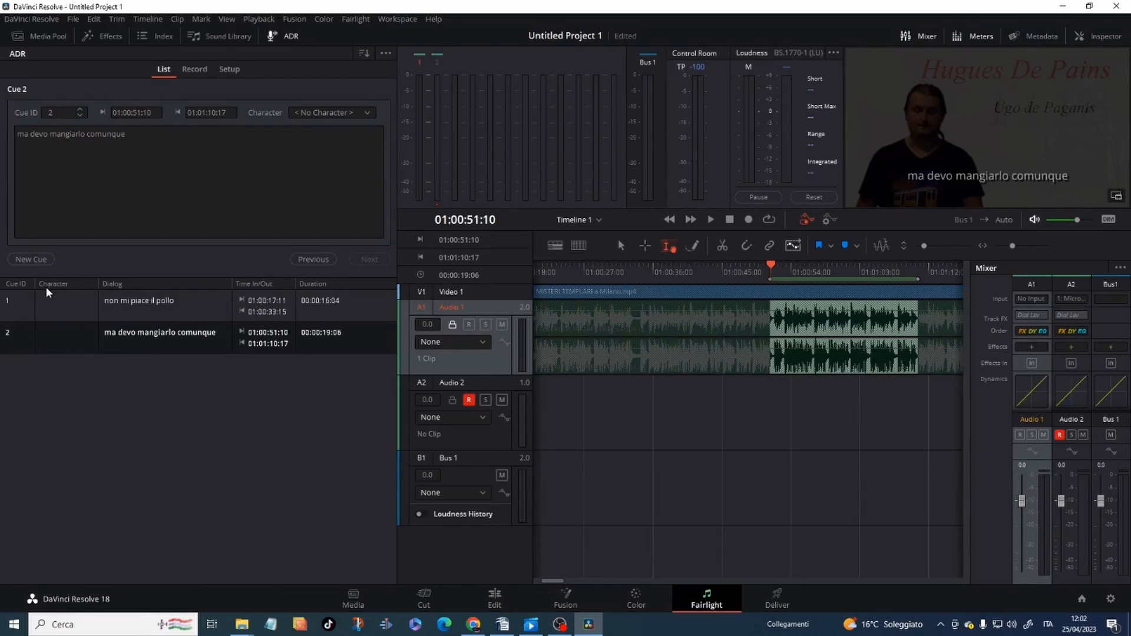
Select the Audio 1 range from 01:01:27:12 to 01:01:46:02 and create a third ADR cue from it.
{"action": "scroll", "coordinate": [762, 323], "scroll_direction": "right", "scroll_amount": 5}
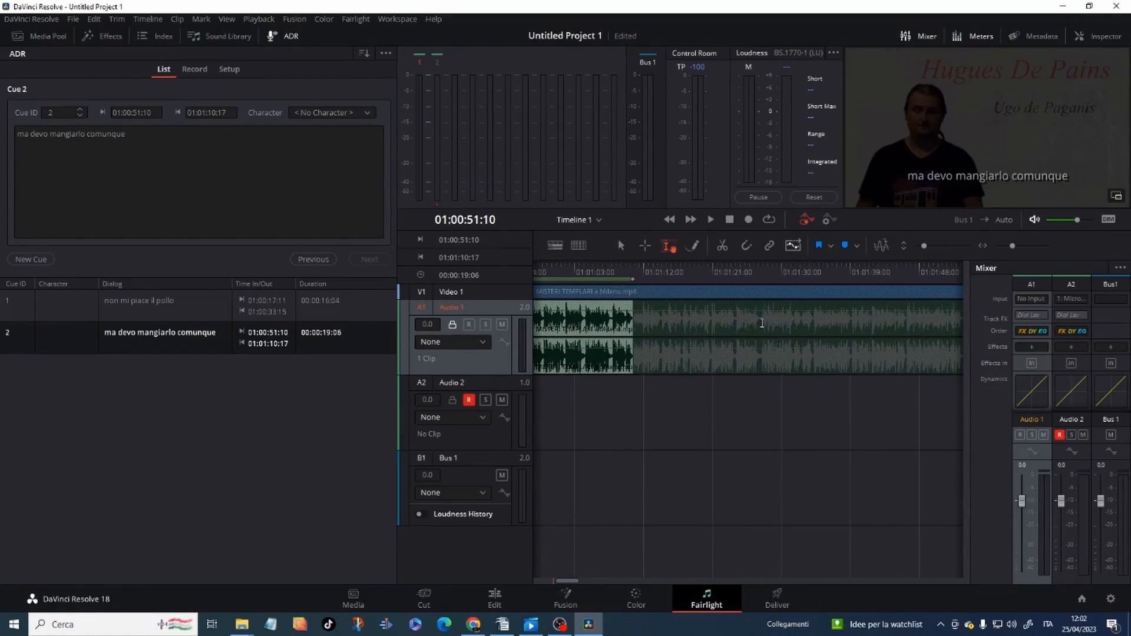
{"action": "left_click_drag", "start_coordinate": [762, 323], "coordinate": [905, 323]}
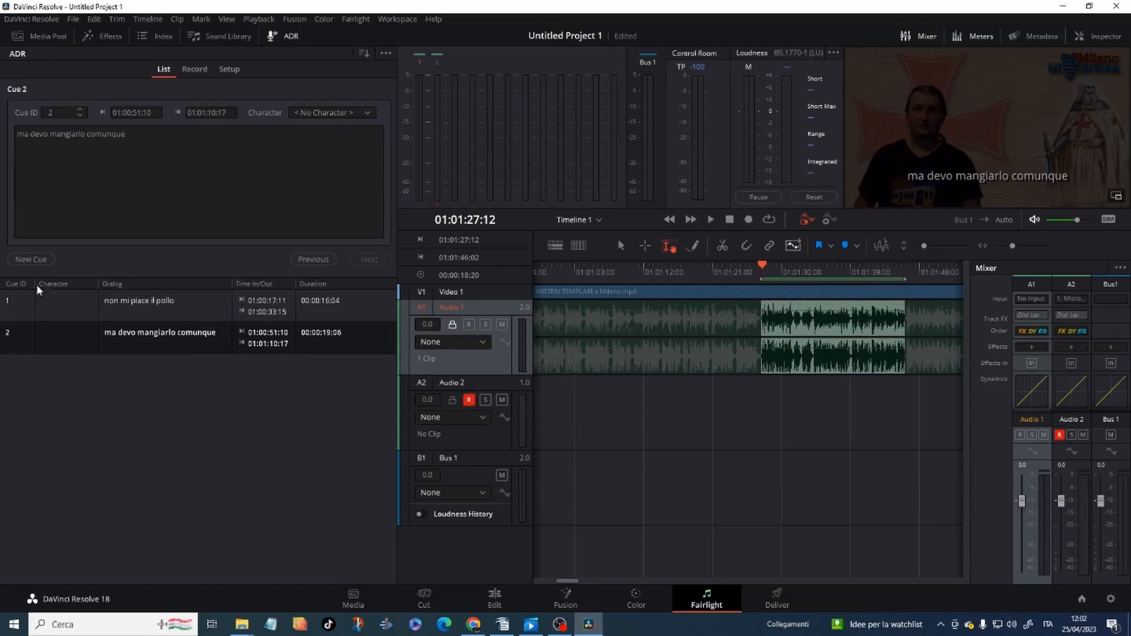
{"action": "left_click", "coordinate": [31, 259]}
{"action": "left_click", "coordinate": [140, 370]}
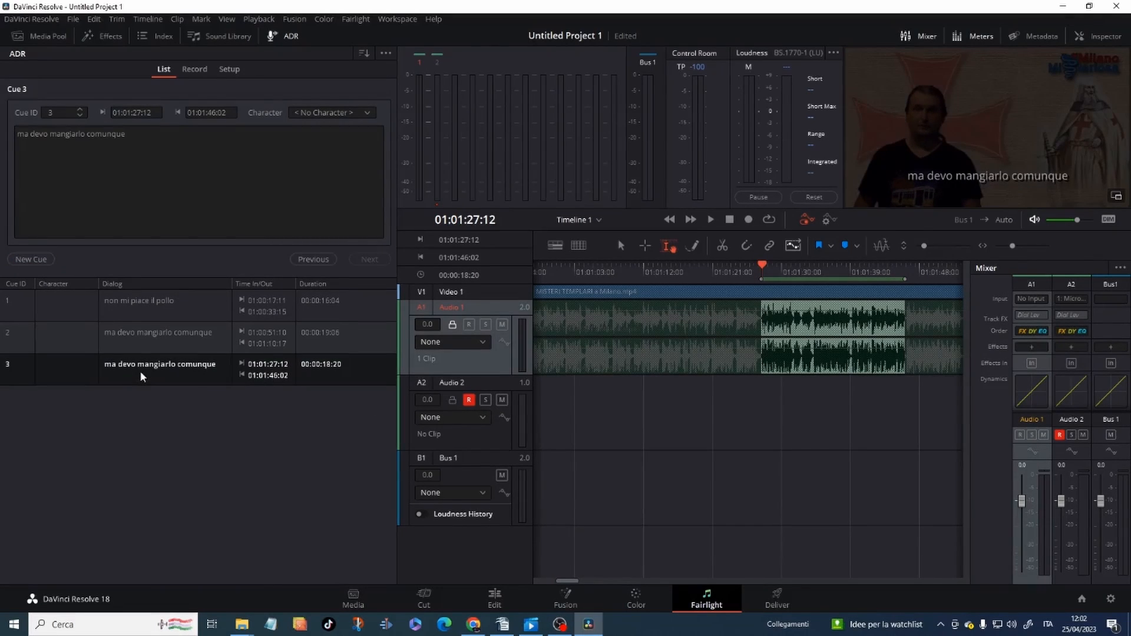
Replace the dialog of cue 3 with "basta farselo piacere".
{"action": "left_click", "coordinate": [162, 339]}
{"action": "left_click", "coordinate": [158, 369]}
{"action": "left_click_drag", "start_coordinate": [127, 131], "coordinate": [2, 137]}
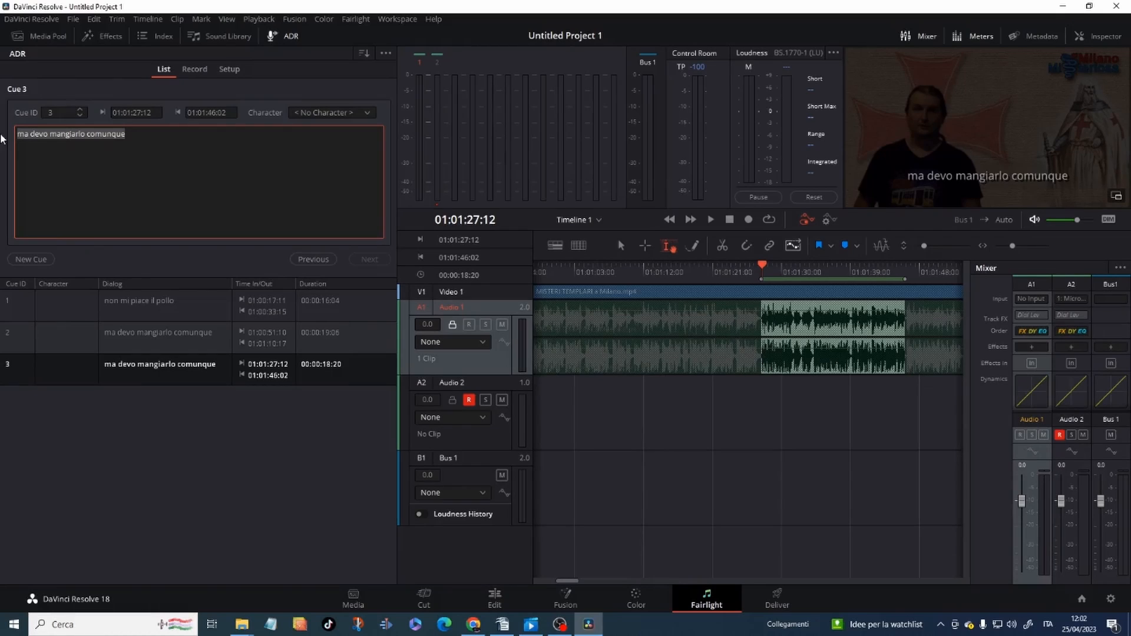
{"action": "type", "text": "basta"}
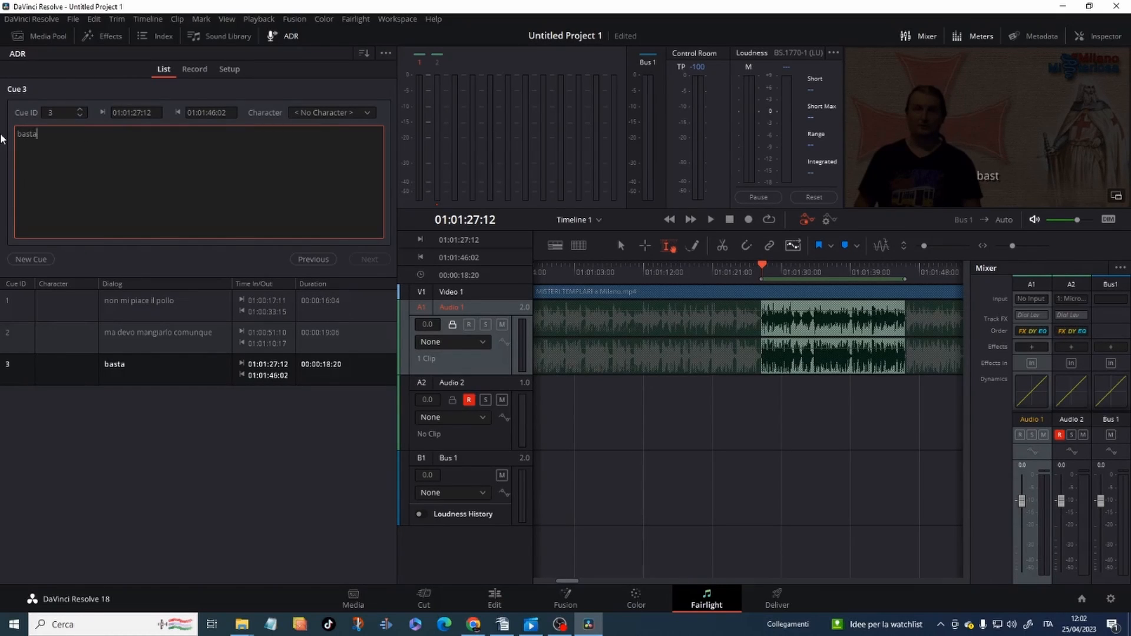
{"action": "type", "text": " farselo piacere"}
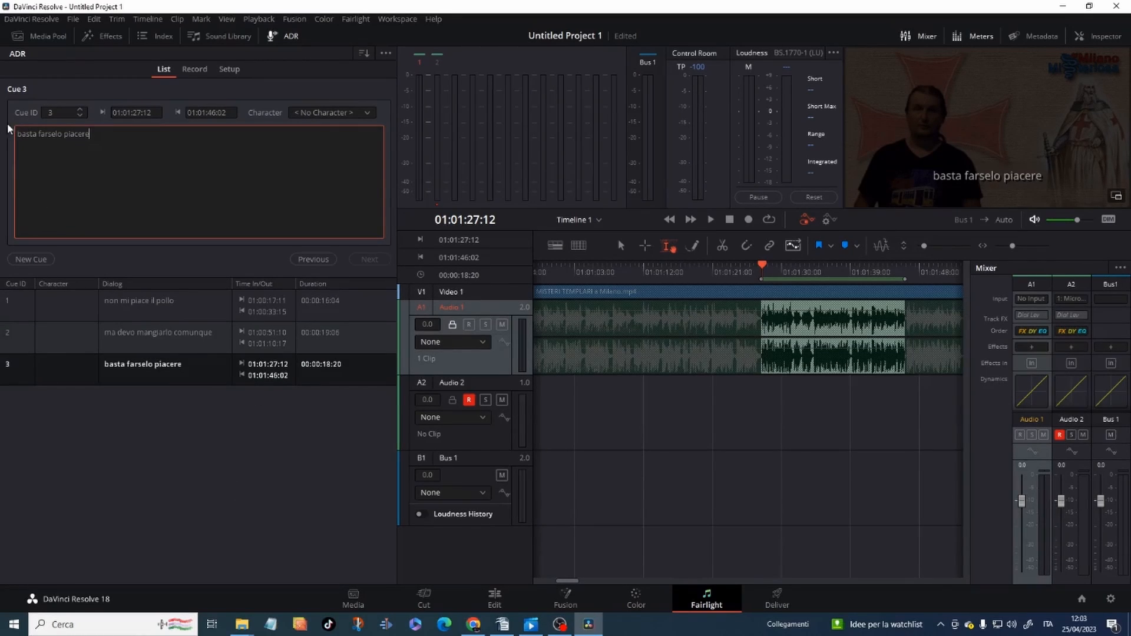
{"action": "left_click_drag", "start_coordinate": [114, 129], "coordinate": [3, 126]}
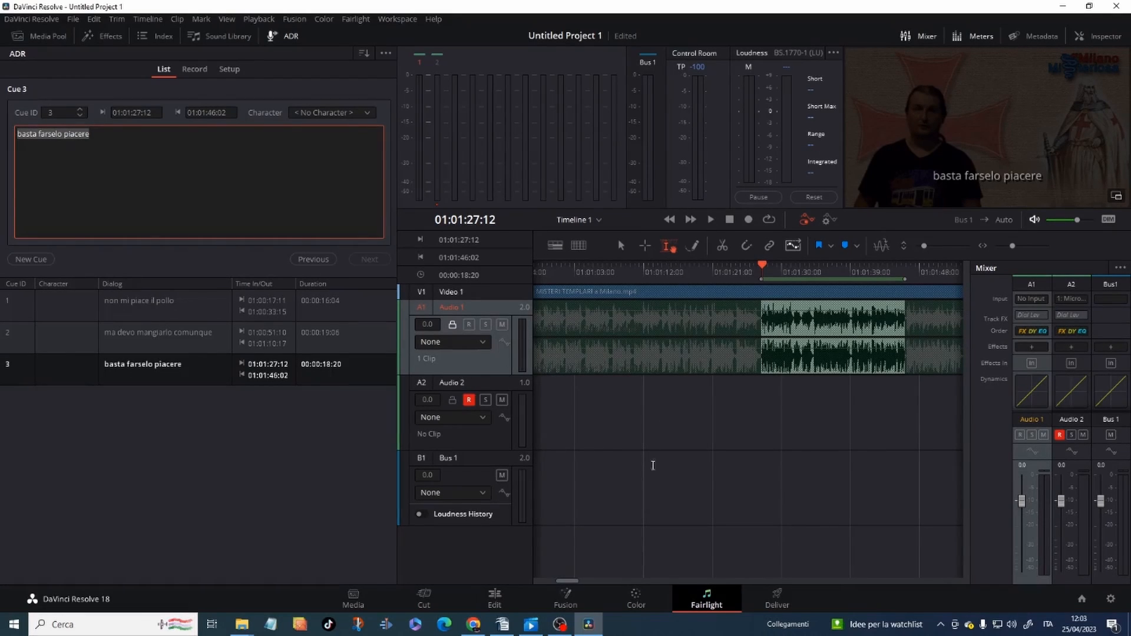
Enlarge the viewer and step through cues 1, 2 and 3 to check each cue's on-screen dialog text.
{"action": "left_click_drag", "start_coordinate": [563, 582], "coordinate": [514, 582]}
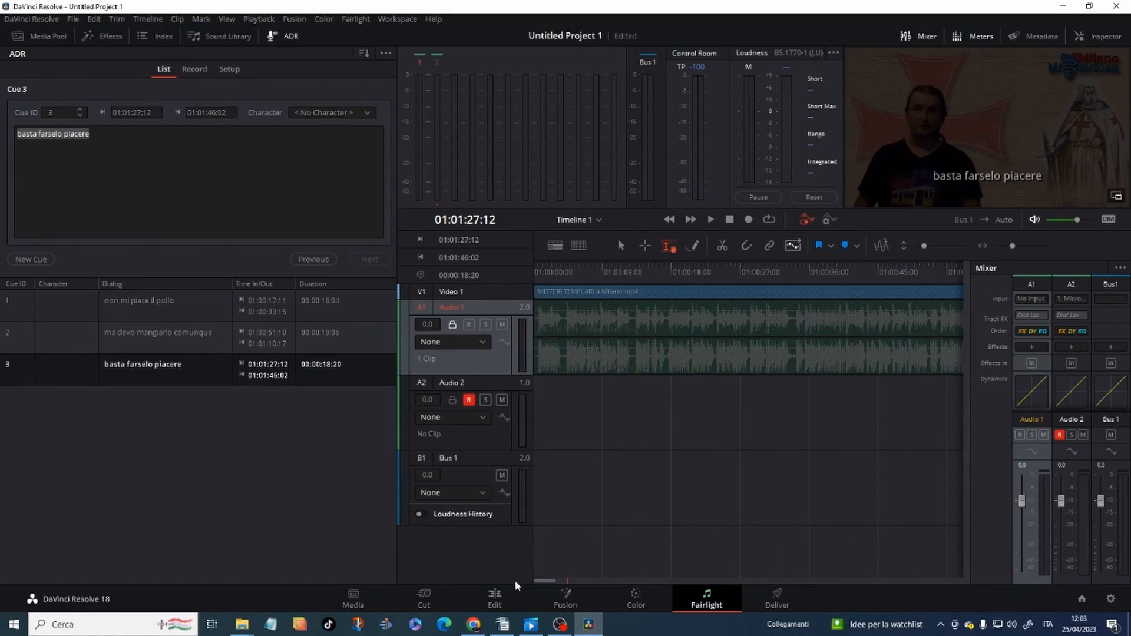
{"action": "left_click", "coordinate": [1115, 199]}
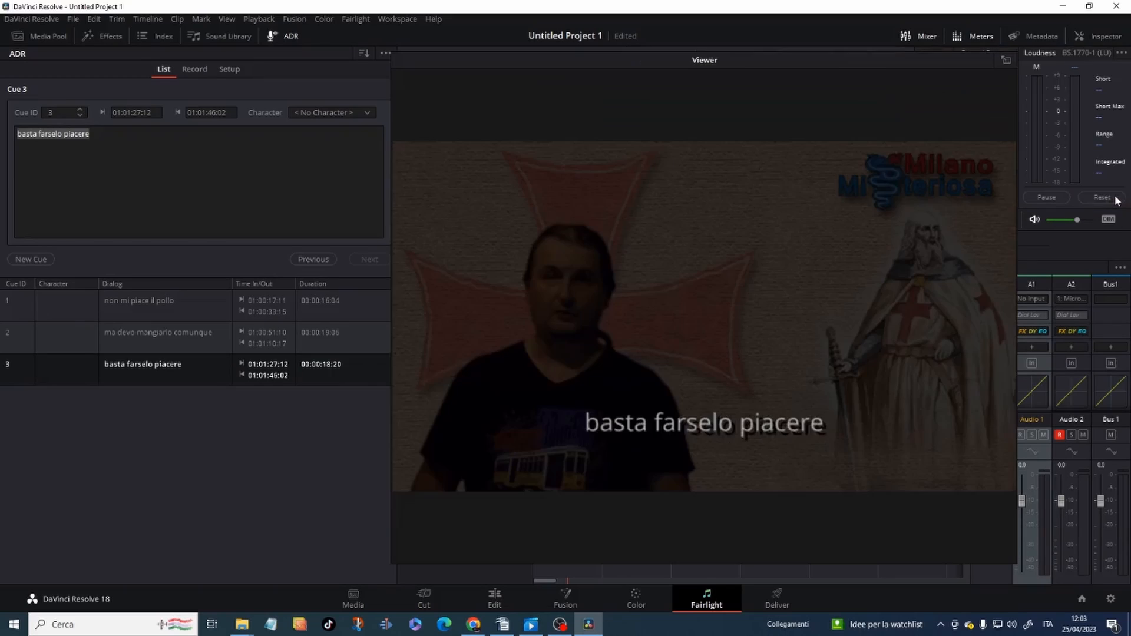
{"action": "left_click", "coordinate": [181, 313]}
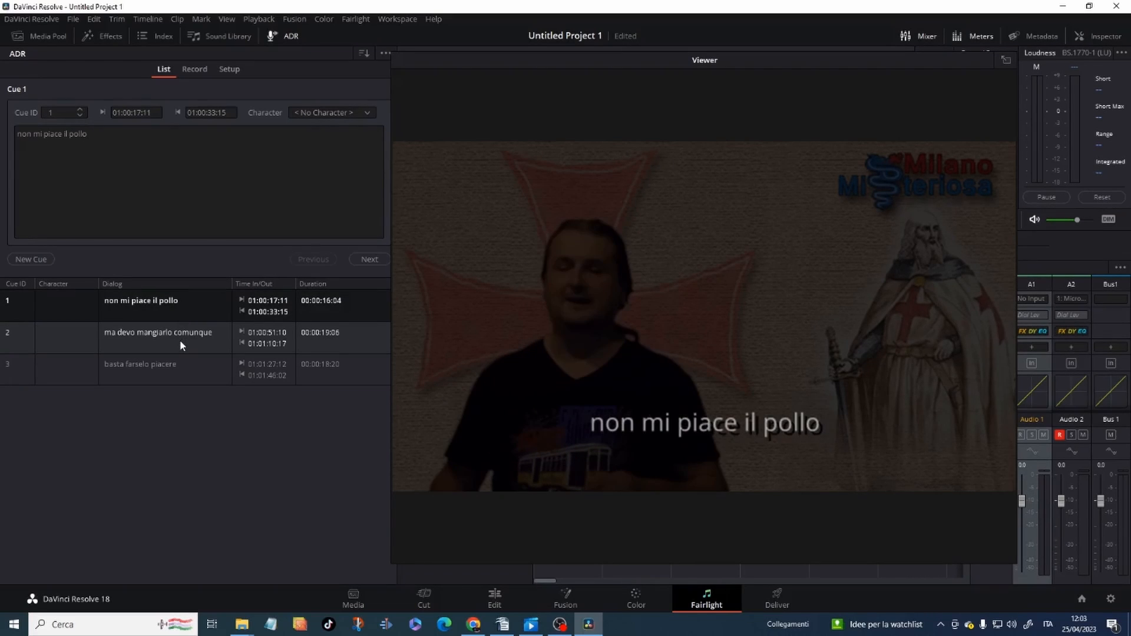
{"action": "left_click", "coordinate": [179, 340]}
{"action": "left_click", "coordinate": [181, 363]}
{"action": "left_click", "coordinate": [176, 337]}
{"action": "left_click", "coordinate": [171, 312]}
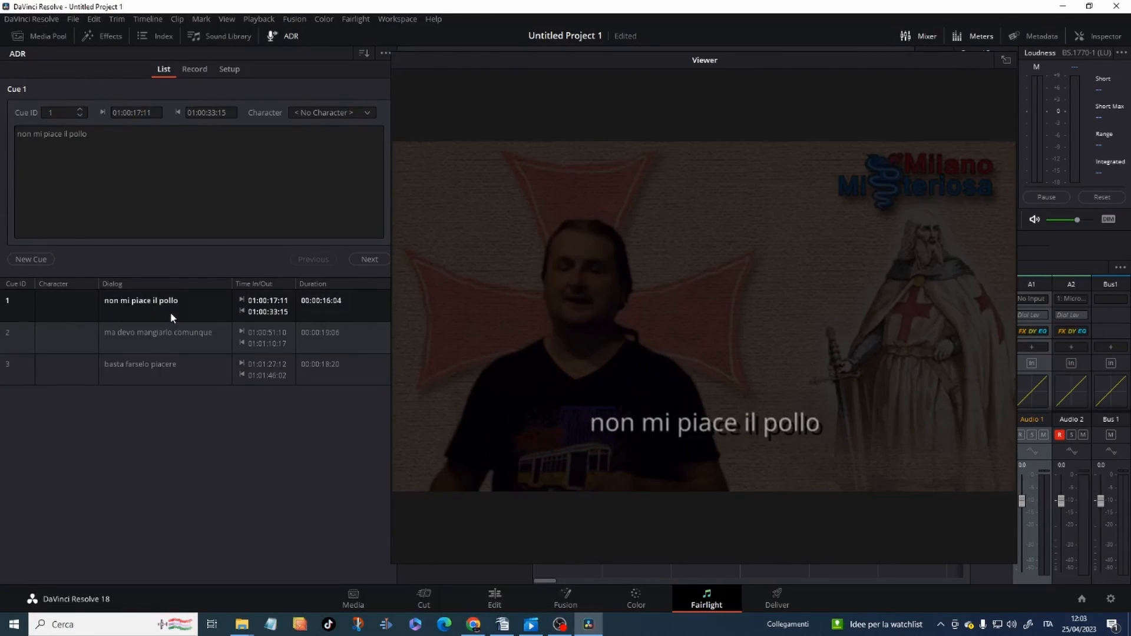
{"action": "left_click", "coordinate": [175, 344]}
{"action": "left_click", "coordinate": [175, 366]}
{"action": "left_click", "coordinate": [176, 330]}
{"action": "left_click", "coordinate": [174, 305]}
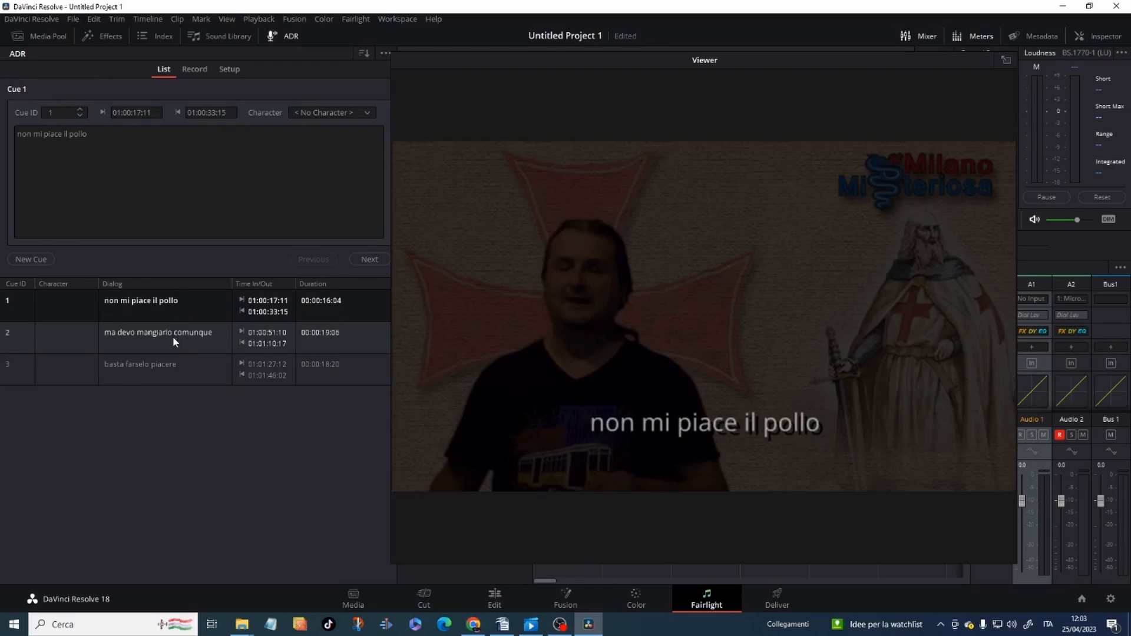
{"action": "left_click", "coordinate": [182, 333]}
{"action": "left_click", "coordinate": [189, 303]}
{"action": "left_click", "coordinate": [188, 333]}
{"action": "left_click", "coordinate": [185, 365]}
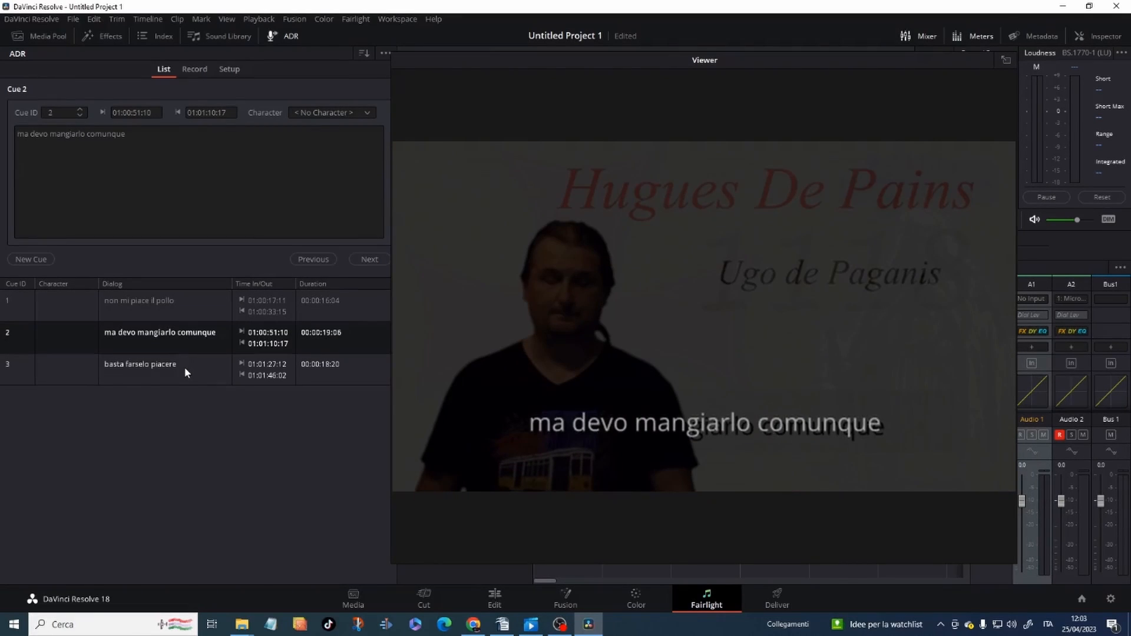
{"action": "left_click", "coordinate": [177, 331]}
{"action": "left_click", "coordinate": [169, 302]}
{"action": "left_click", "coordinate": [195, 336]}
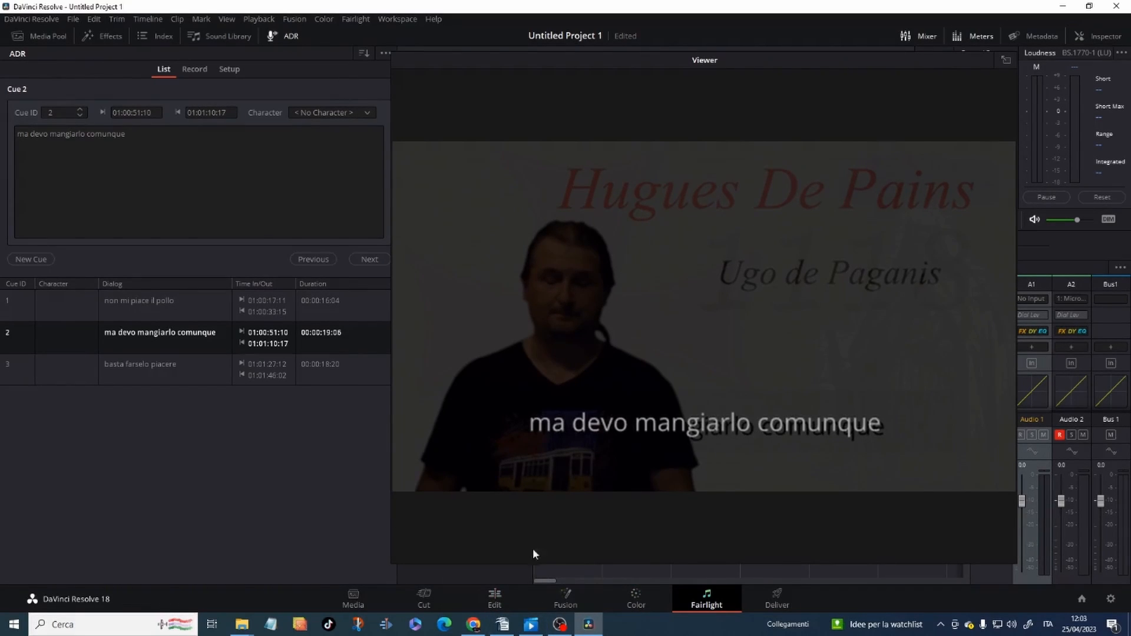
Unlock Video 1, set its clip's opacity to 94.66, and check the cue text over the picture in the Fairlight viewer.
{"action": "left_click", "coordinate": [502, 595]}
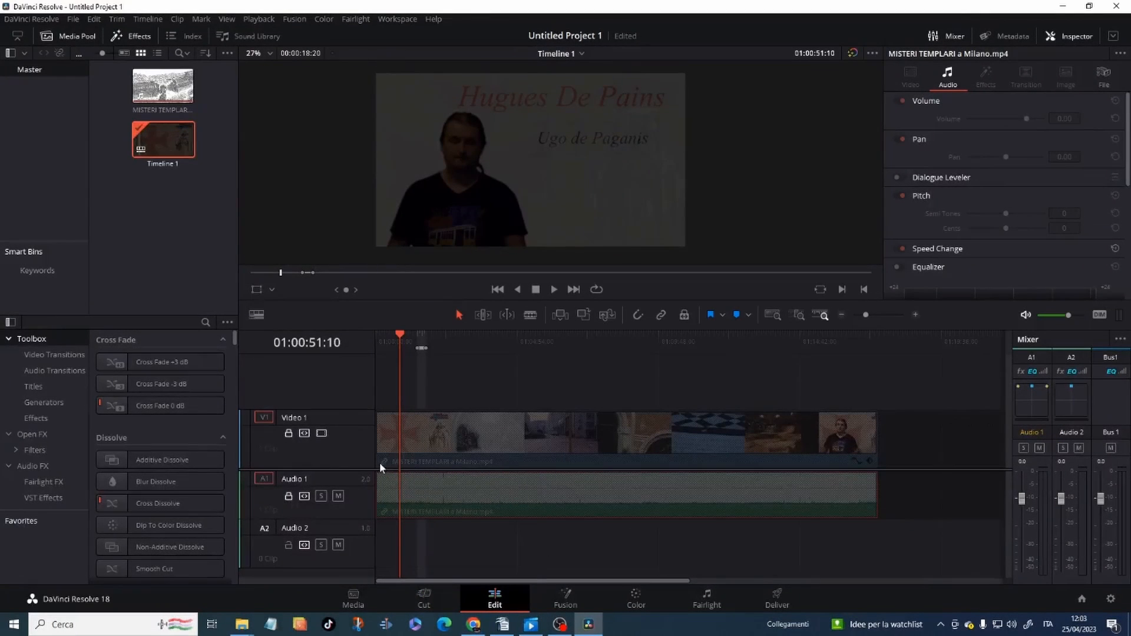
{"action": "left_click", "coordinate": [410, 451]}
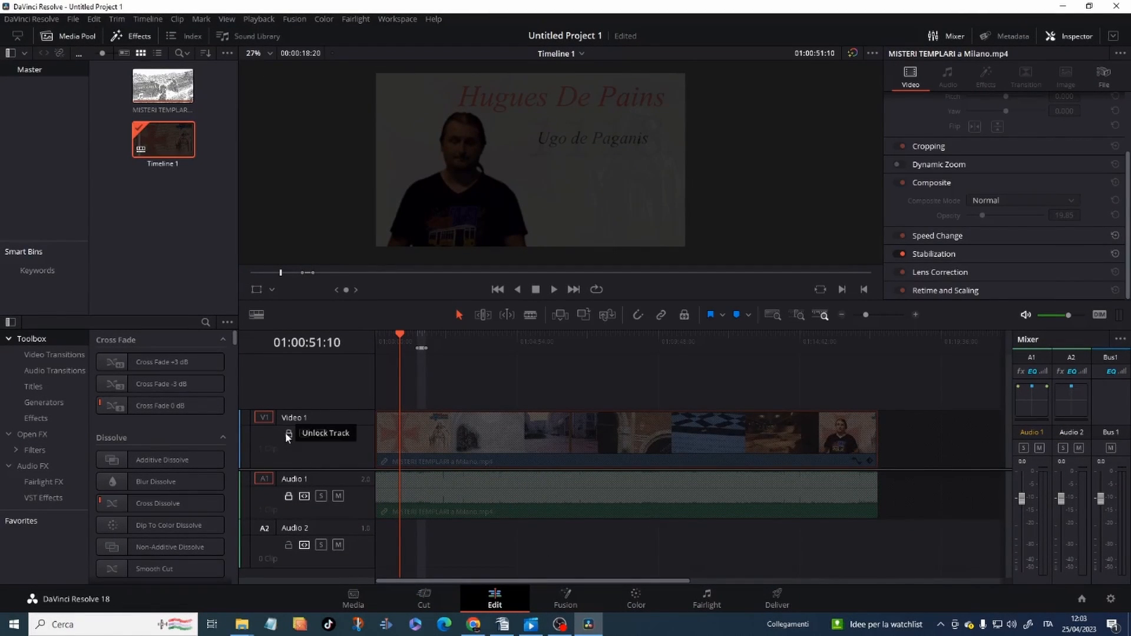
{"action": "left_click", "coordinate": [321, 433]}
{"action": "left_click_drag", "start_coordinate": [983, 215], "coordinate": [1039, 215]}
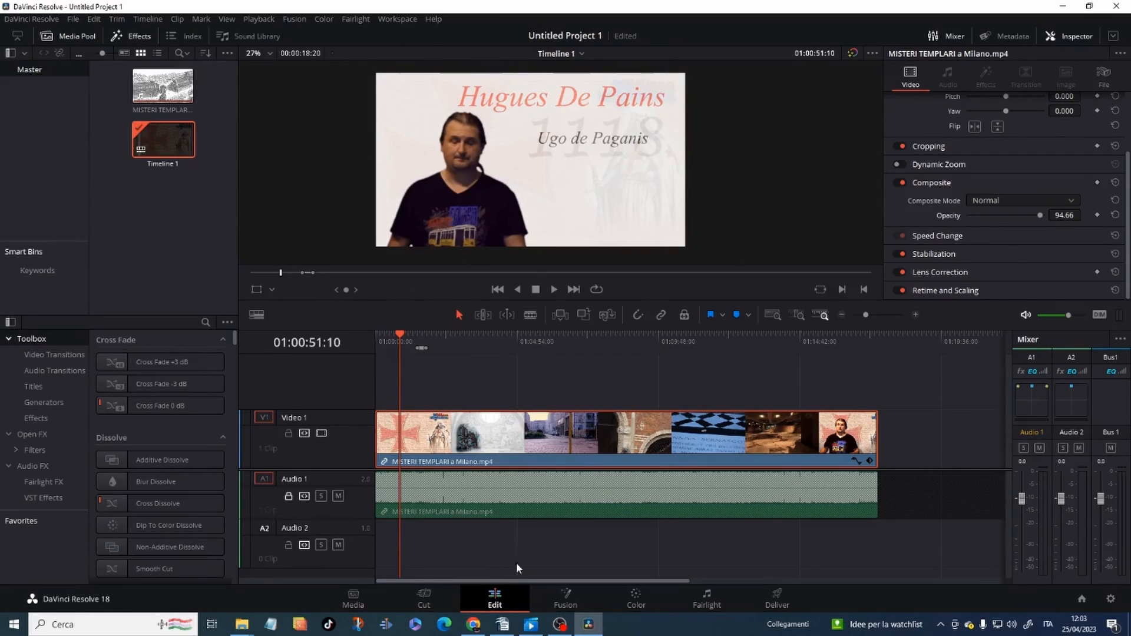
{"action": "left_click", "coordinate": [706, 599]}
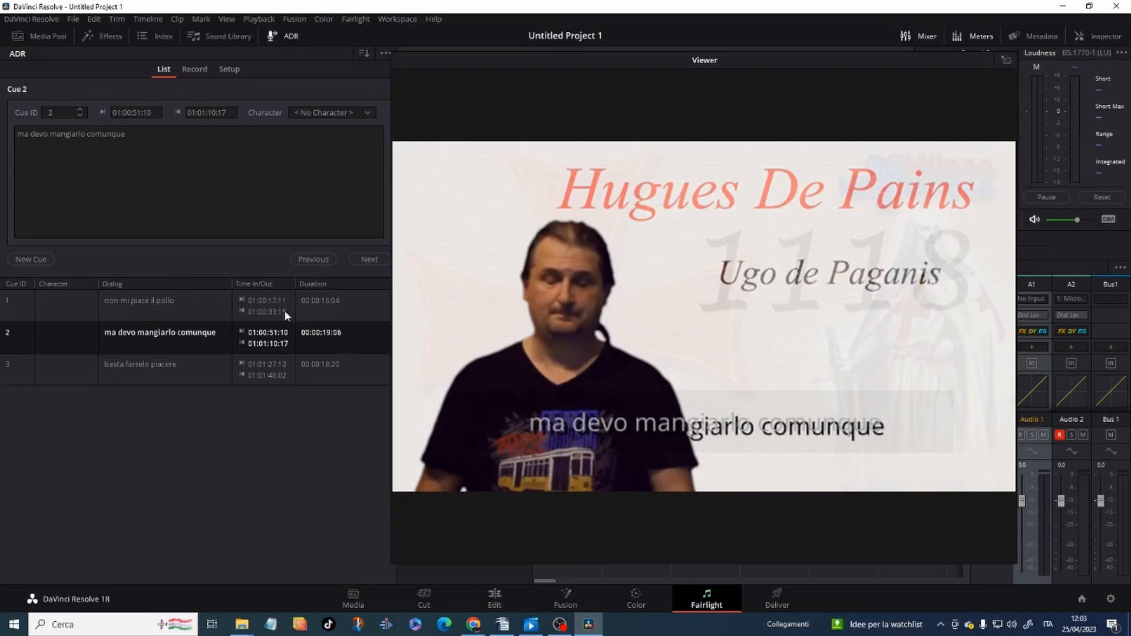
{"action": "left_click", "coordinate": [229, 71]}
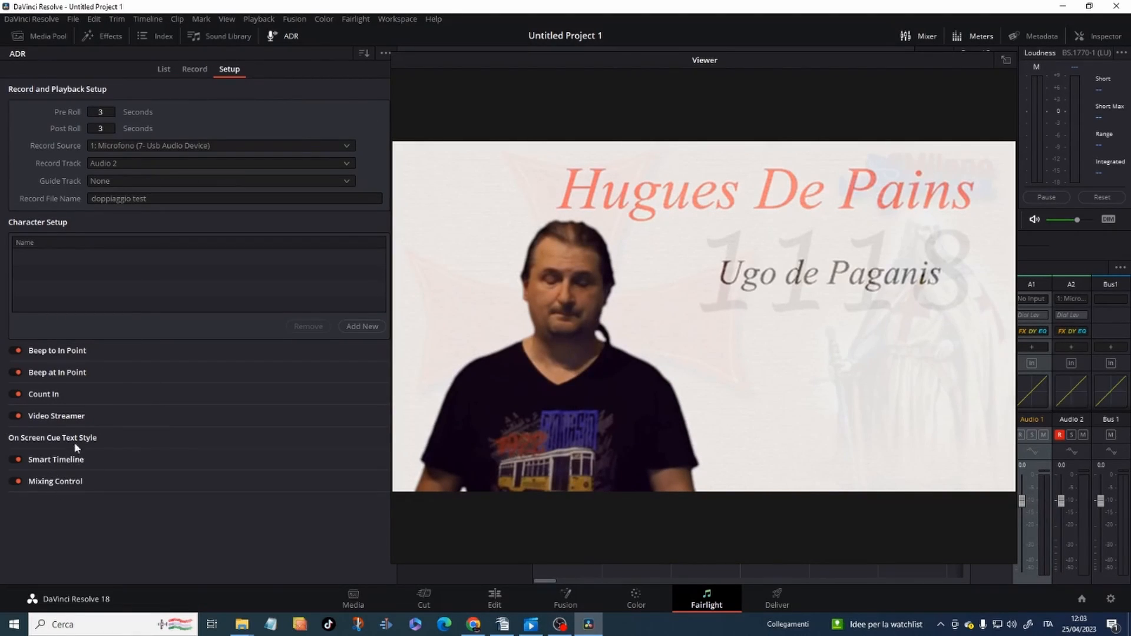
{"action": "left_click", "coordinate": [195, 69]}
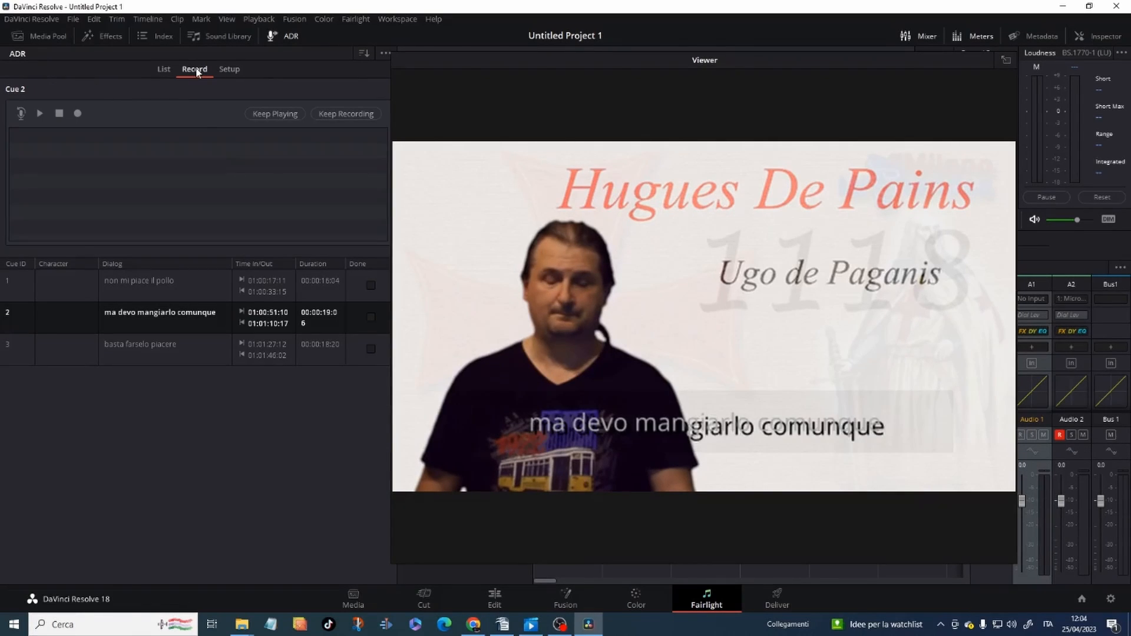
Set the Video 1 clip's opacity to 17.56 on the Edit page and lock the track.
{"action": "left_click", "coordinate": [497, 599]}
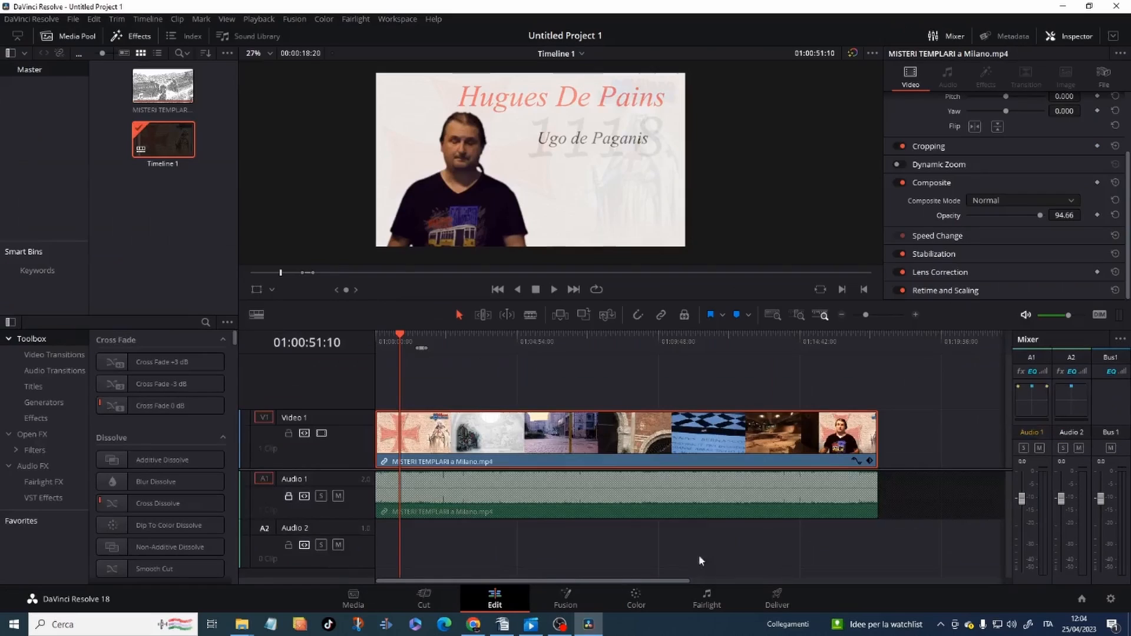
{"action": "left_click_drag", "start_coordinate": [1040, 215], "coordinate": [981, 216]}
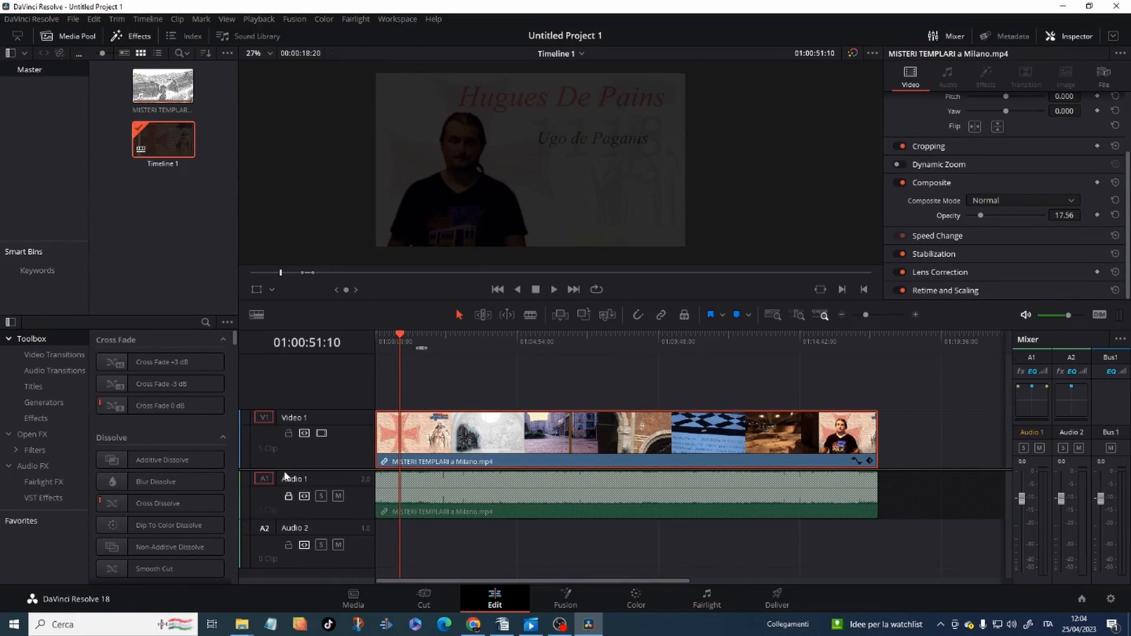
{"action": "left_click", "coordinate": [289, 433]}
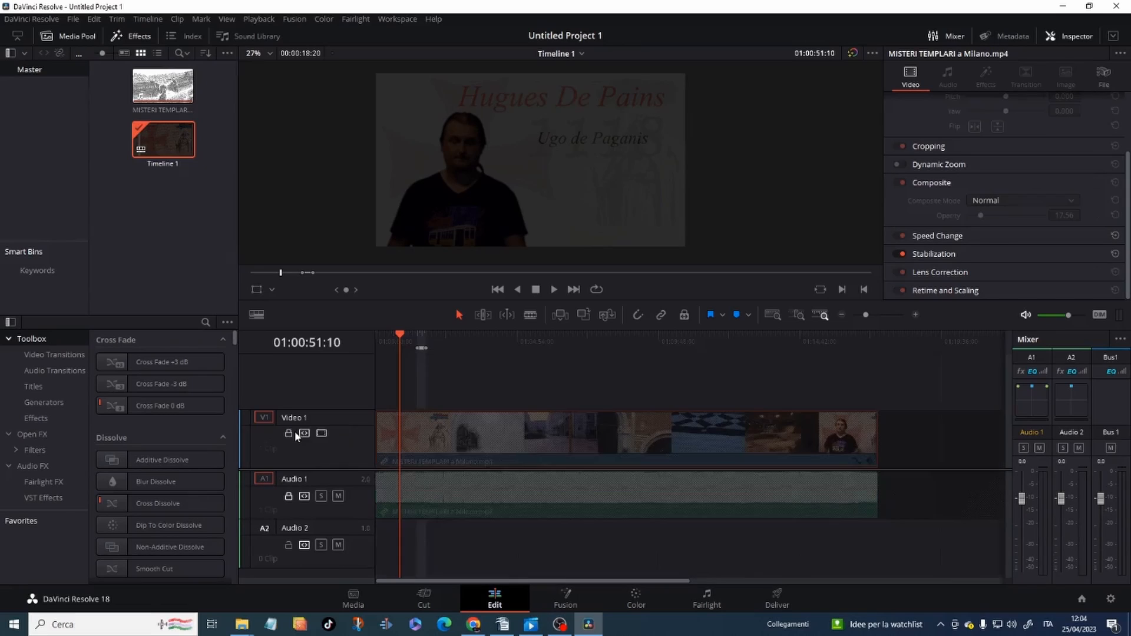
{"action": "left_click", "coordinate": [288, 433]}
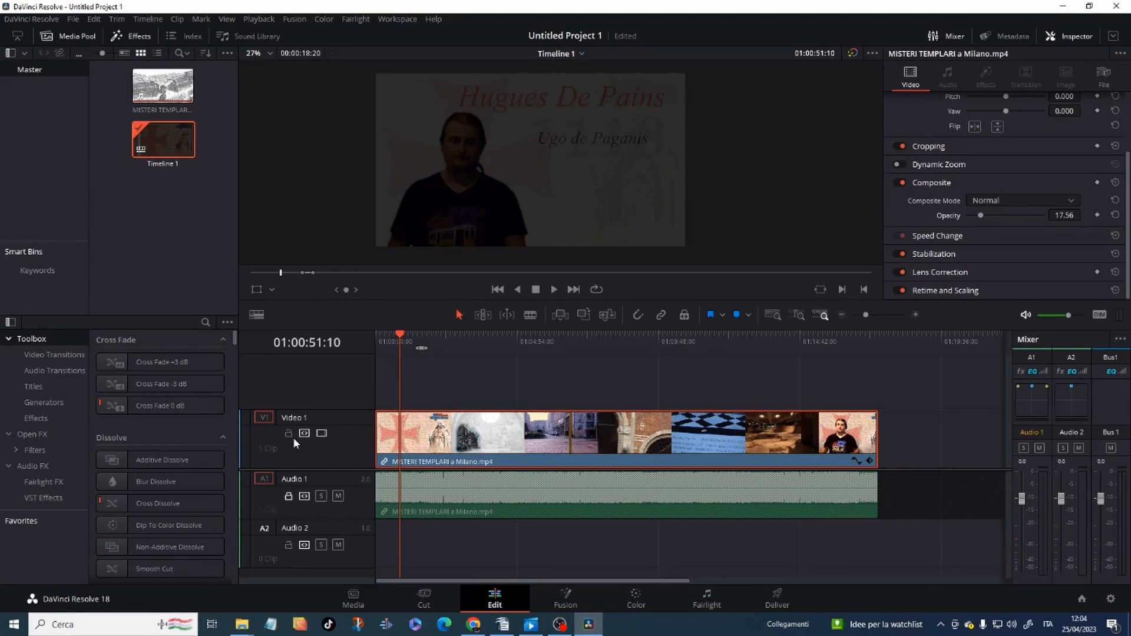
{"action": "left_click", "coordinate": [291, 436]}
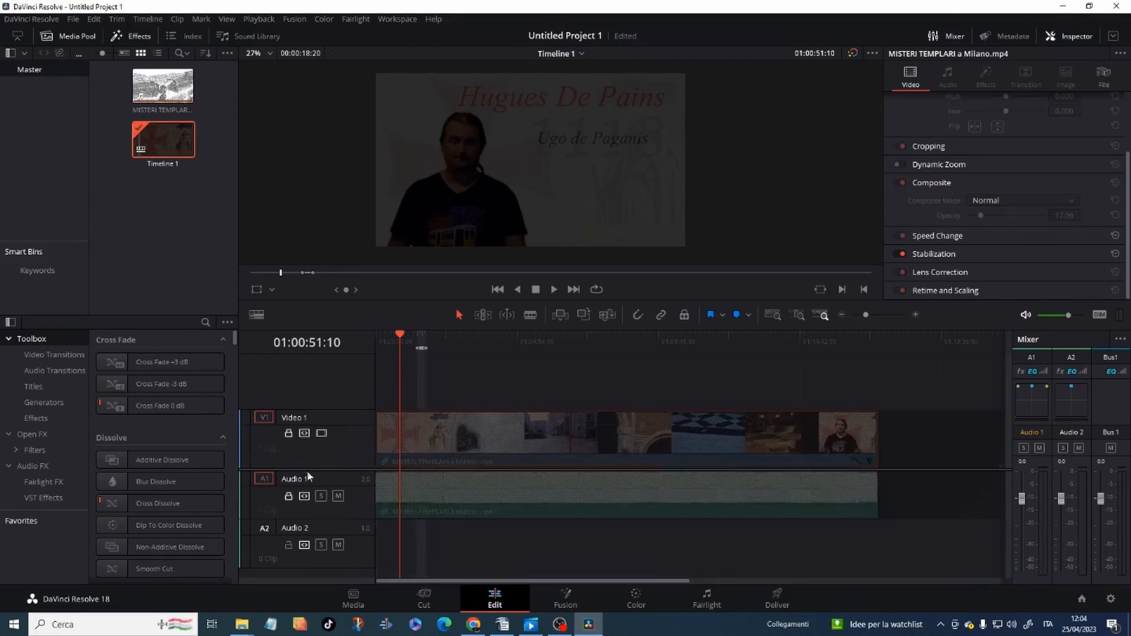
Return to Fairlight and review cue 2 in the ADR list and recording views, comparing the docked and enlarged viewer.
{"action": "left_click", "coordinate": [702, 603]}
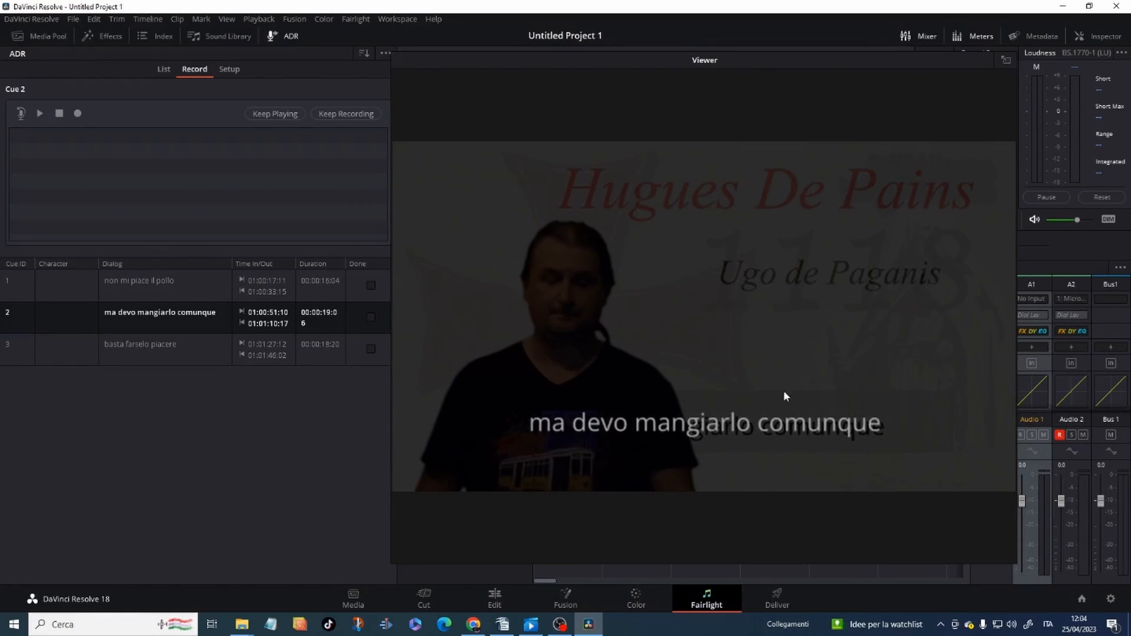
{"action": "left_click", "coordinate": [1006, 59]}
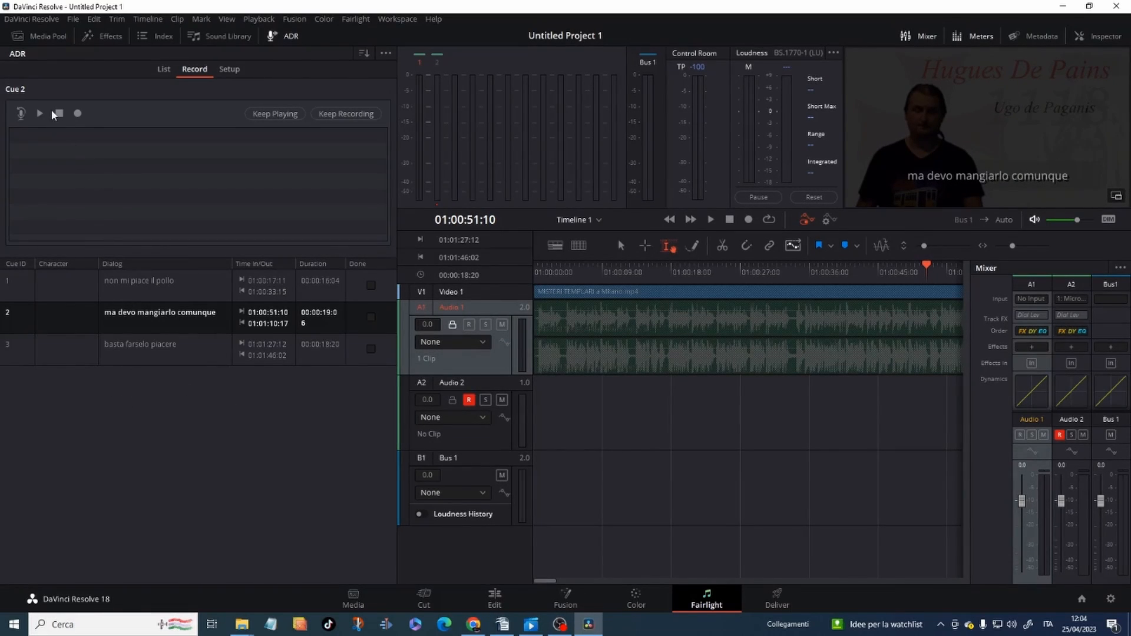
{"action": "left_click", "coordinate": [156, 70]}
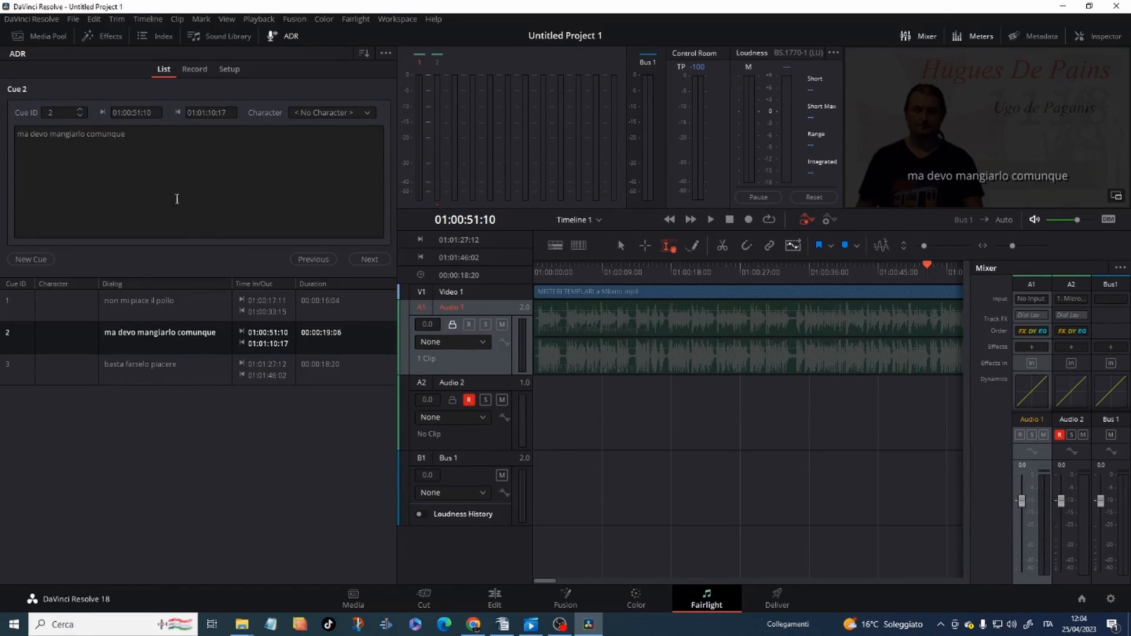
{"action": "left_click", "coordinate": [199, 71]}
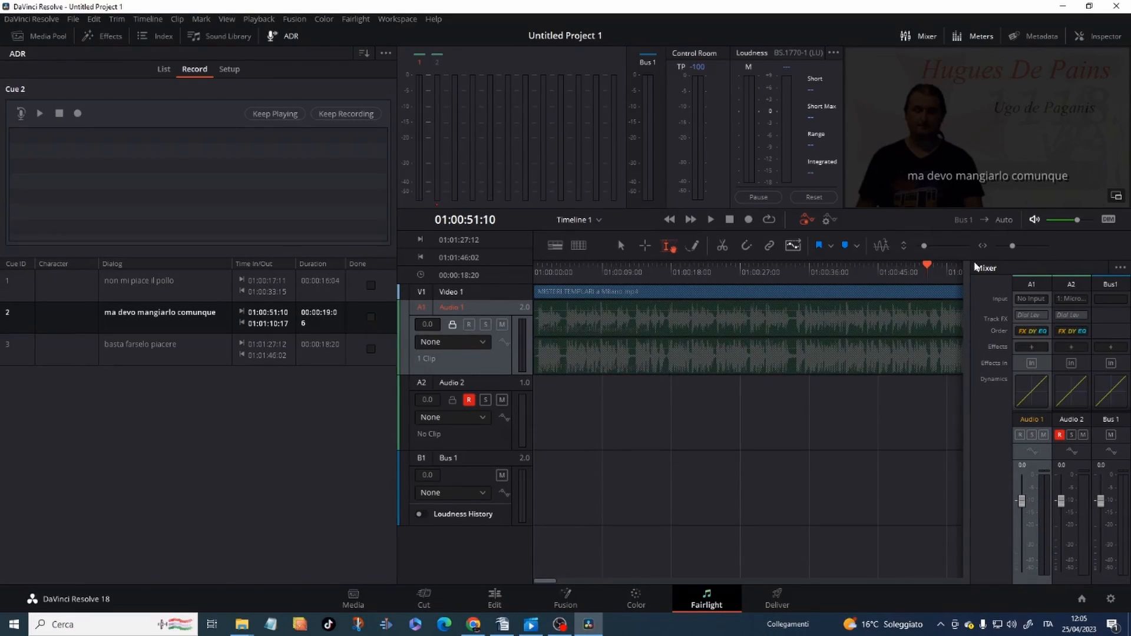
{"action": "left_click", "coordinate": [1116, 196]}
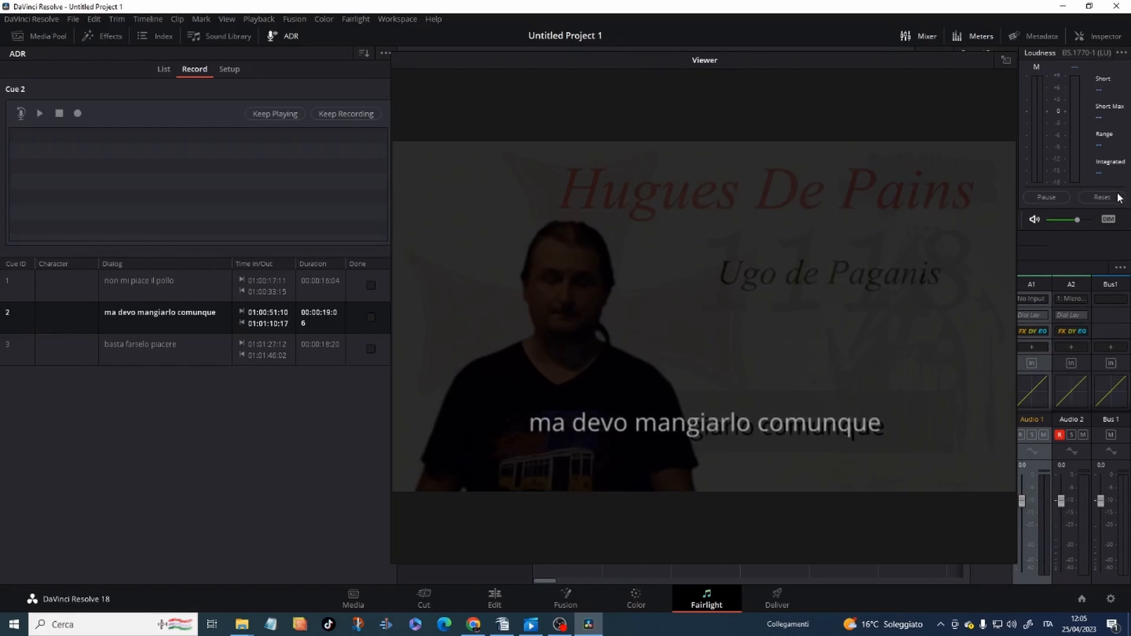
{"action": "left_click", "coordinate": [1006, 60]}
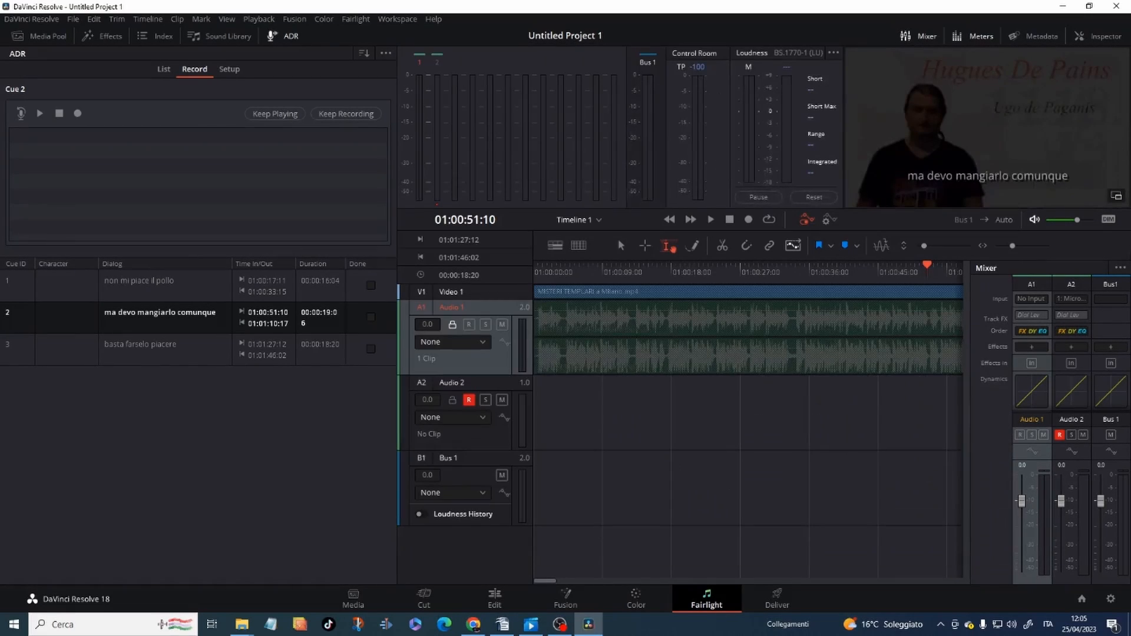
{"action": "left_click", "coordinate": [1115, 197]}
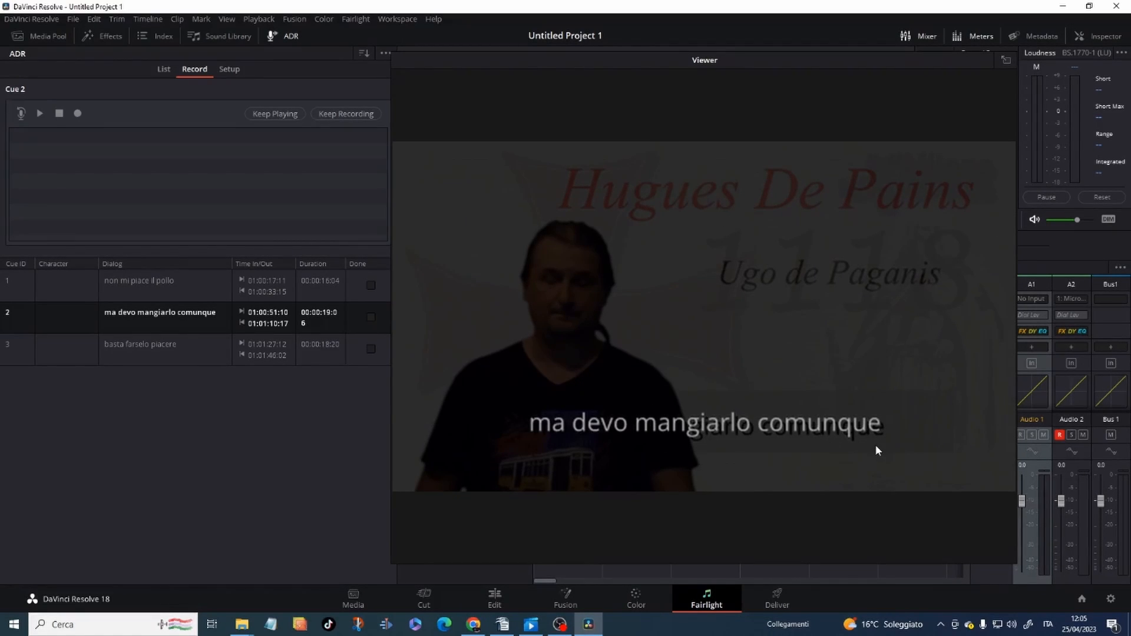
{"action": "left_click", "coordinate": [1007, 59]}
Try out mute and solo on Audio 1 and Audio 2, and clear them along with Audio 2's record arm.
{"action": "left_click", "coordinate": [153, 285]}
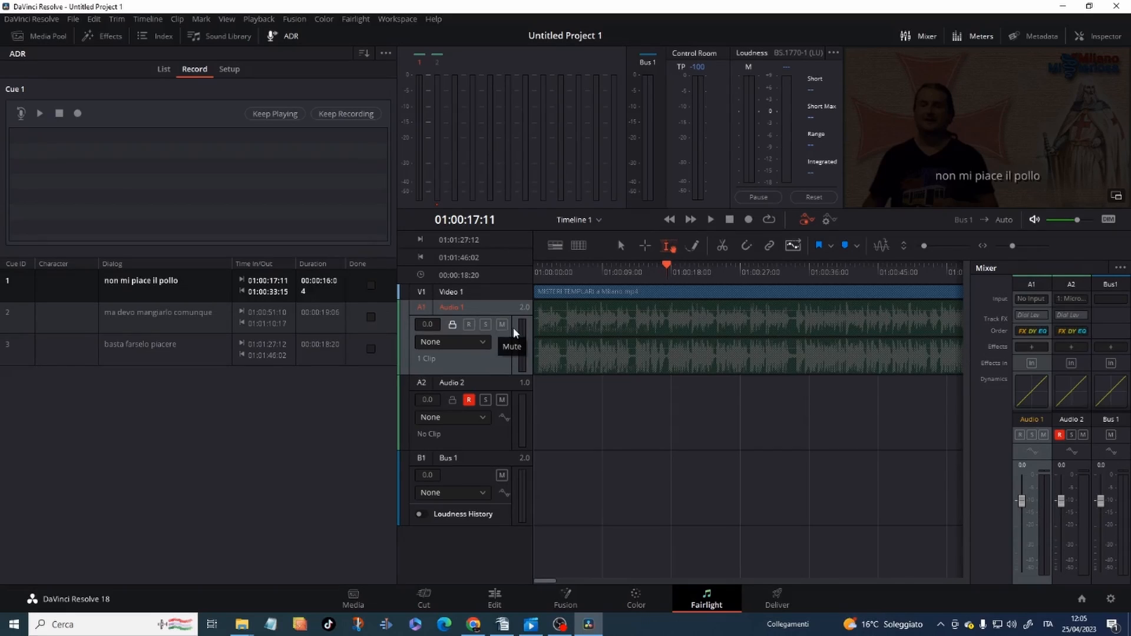
{"action": "left_click", "coordinate": [502, 401]}
{"action": "left_click", "coordinate": [485, 325]}
{"action": "left_click", "coordinate": [485, 400]}
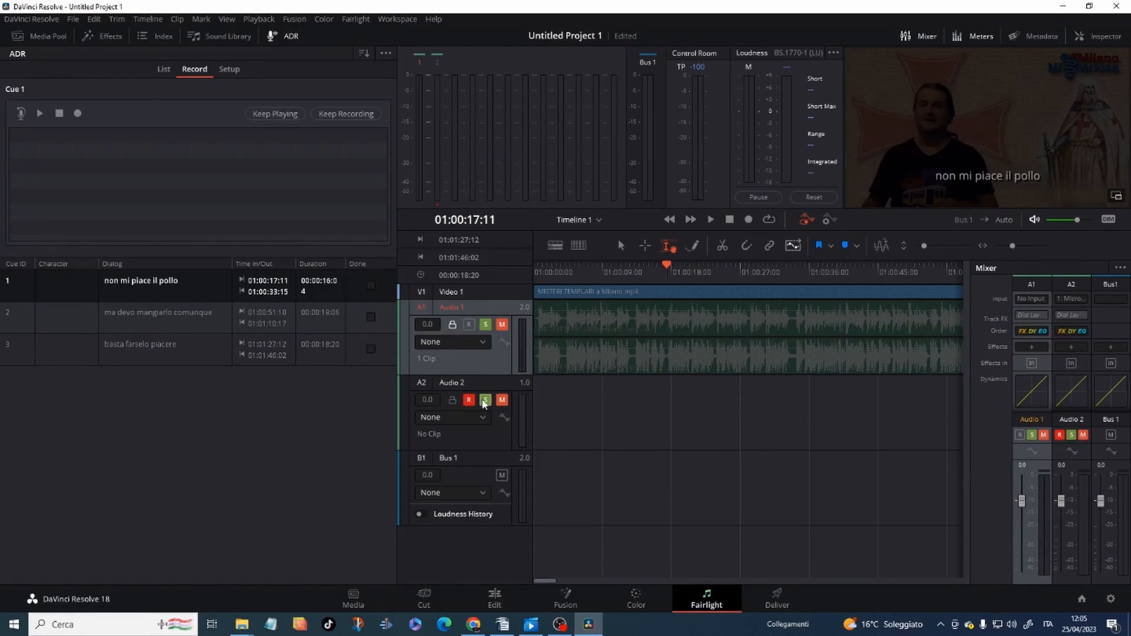
{"action": "left_click", "coordinate": [501, 325]}
{"action": "left_click", "coordinate": [486, 324]}
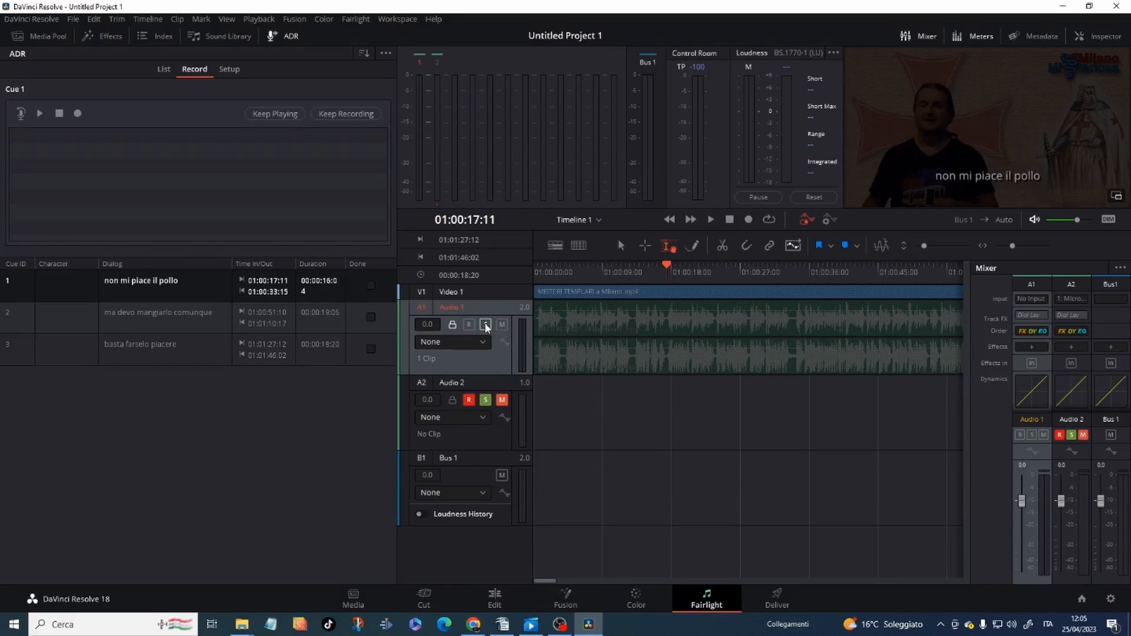
{"action": "left_click", "coordinate": [502, 400]}
{"action": "left_click", "coordinate": [486, 401]}
{"action": "left_click", "coordinate": [469, 402]}
{"action": "left_click", "coordinate": [469, 401]}
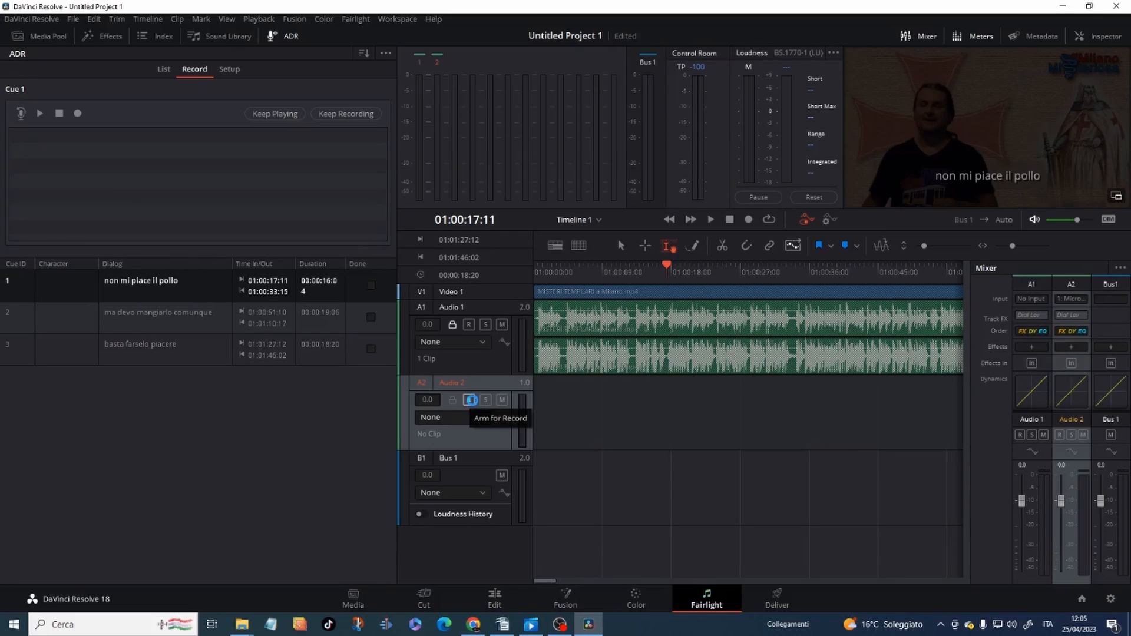
Arm Audio 2 and record a first take of cue 2 while reading its text in the enlarged viewer.
{"action": "left_click", "coordinate": [154, 320]}
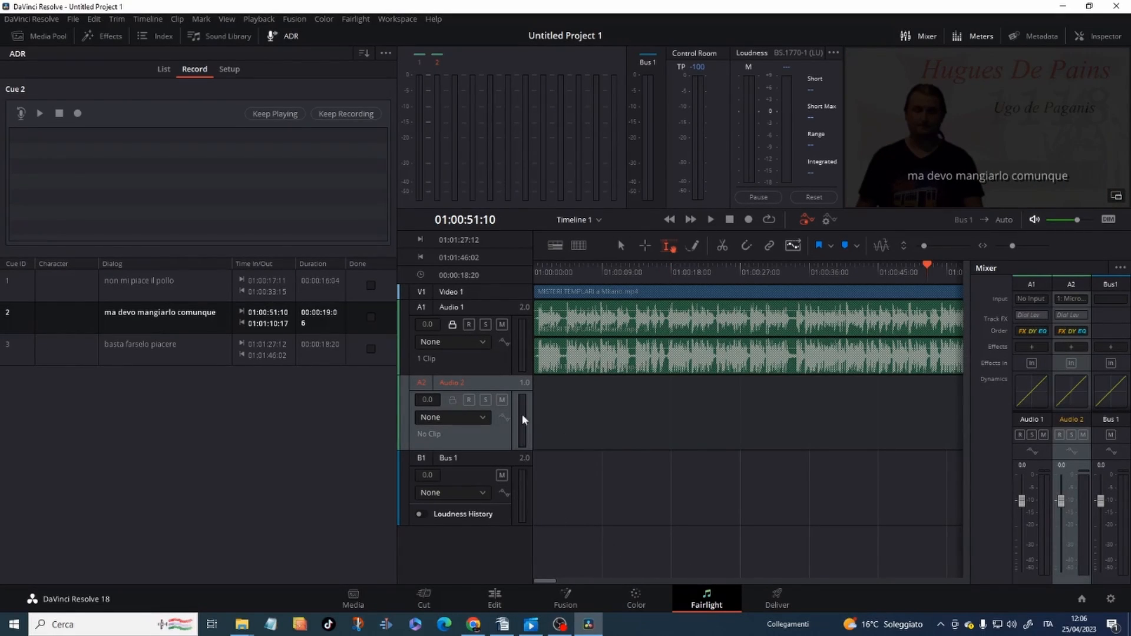
{"action": "left_click", "coordinate": [469, 400]}
{"action": "left_click", "coordinate": [1116, 196]}
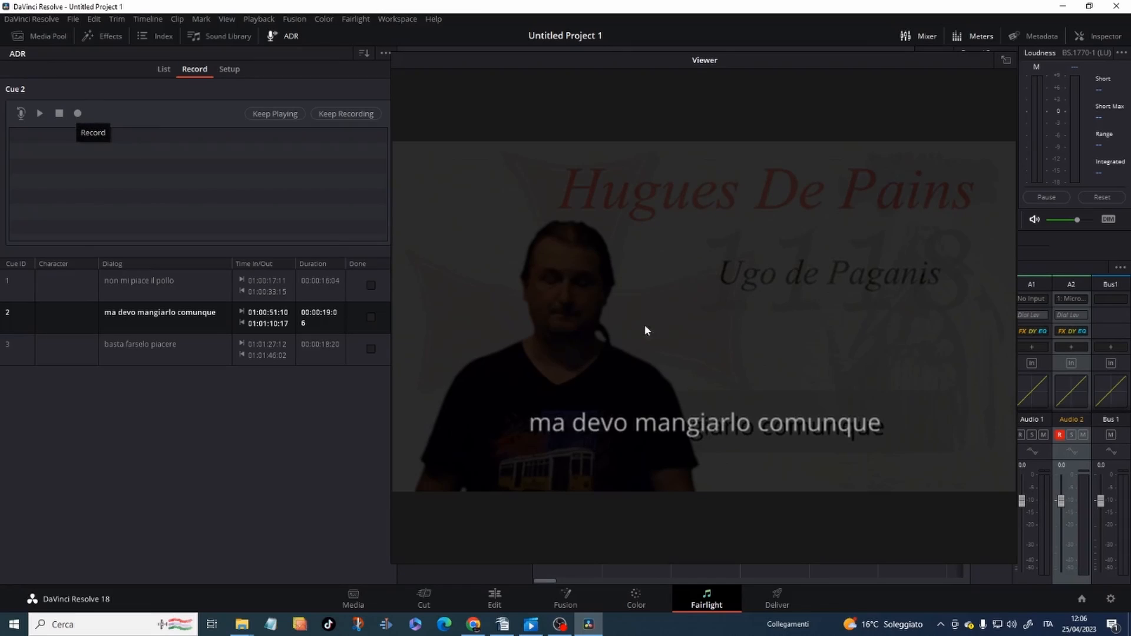
{"action": "left_click", "coordinate": [77, 114]}
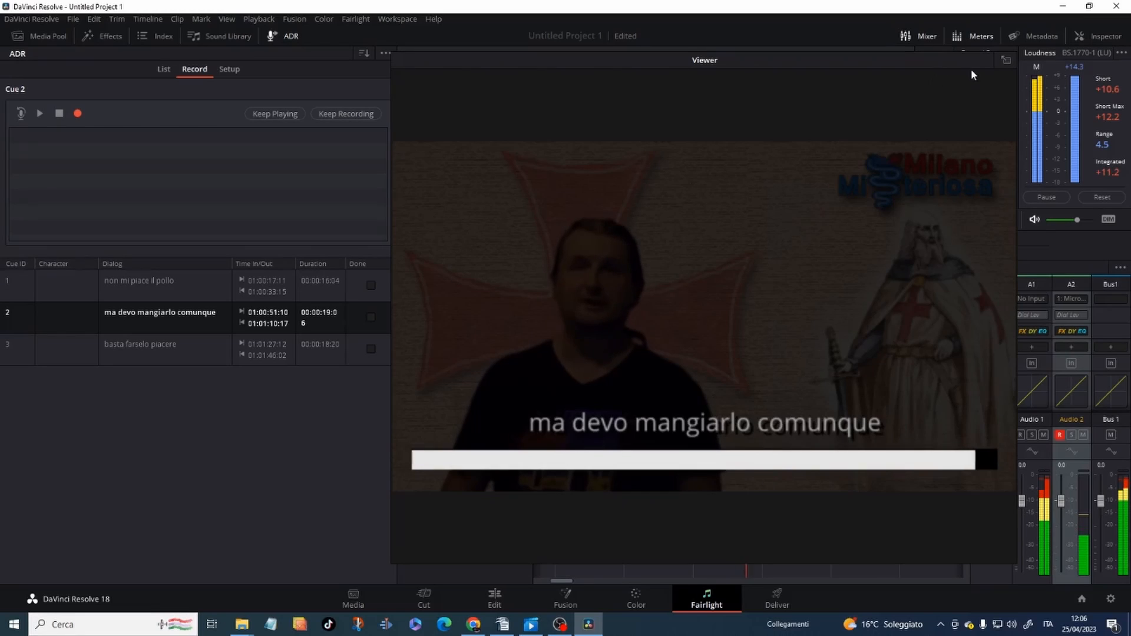
{"action": "left_click", "coordinate": [1006, 61]}
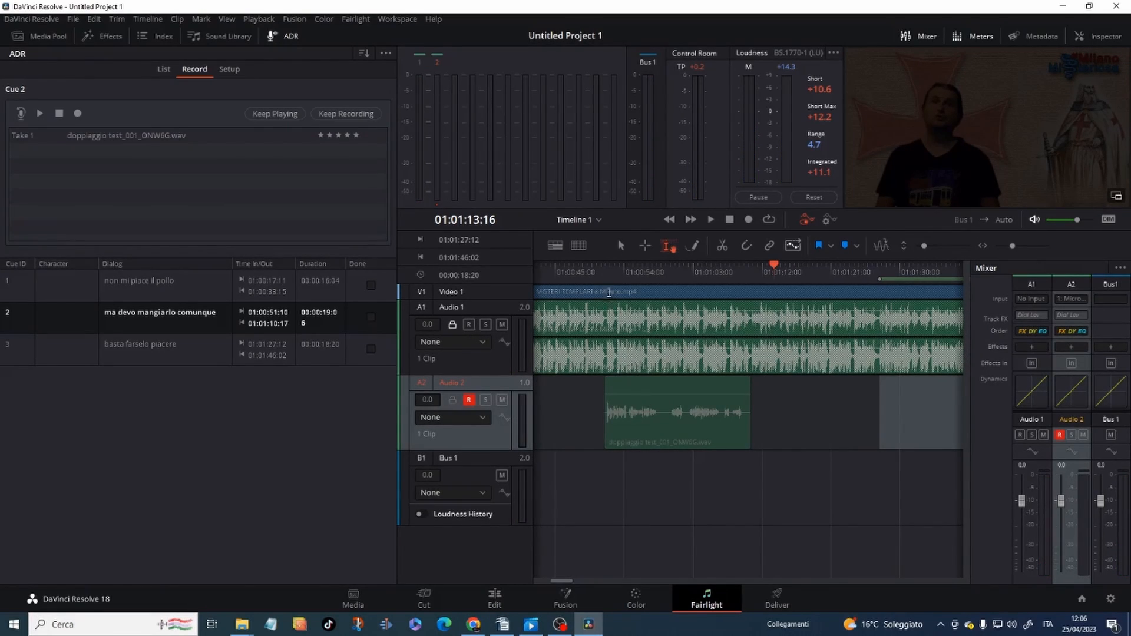
Mute Audio 1 and play back the first take of cue 2 from 01:00:51:01, checking it against the enlarged picture.
{"action": "left_click", "coordinate": [602, 273]}
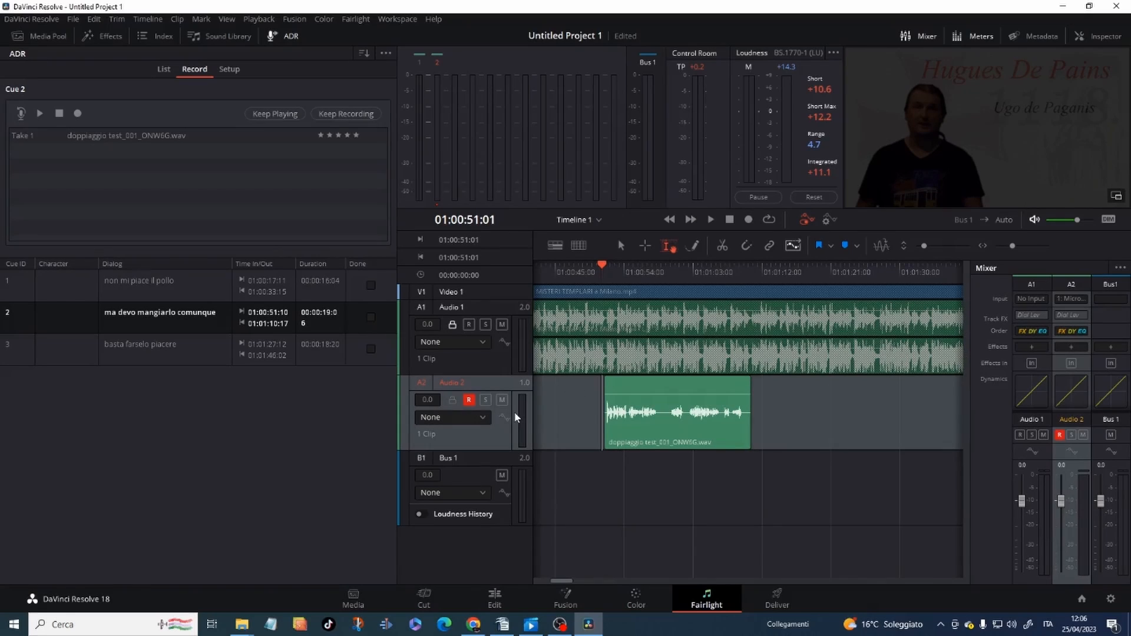
{"action": "left_click", "coordinate": [501, 324]}
{"action": "left_click", "coordinate": [712, 219]}
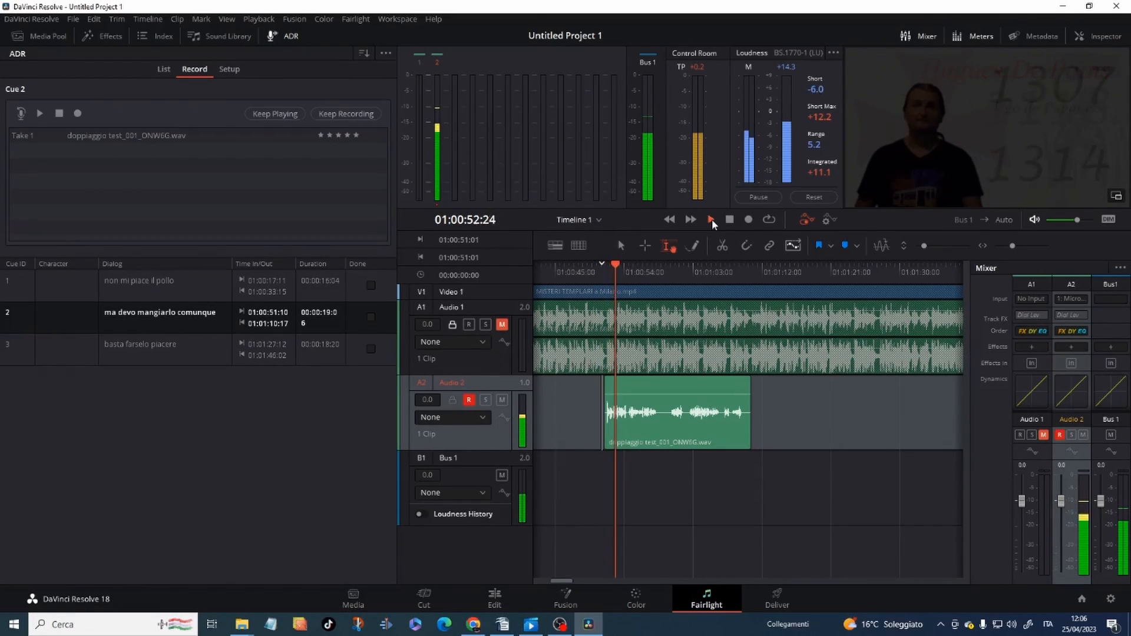
{"action": "left_click", "coordinate": [1116, 195]}
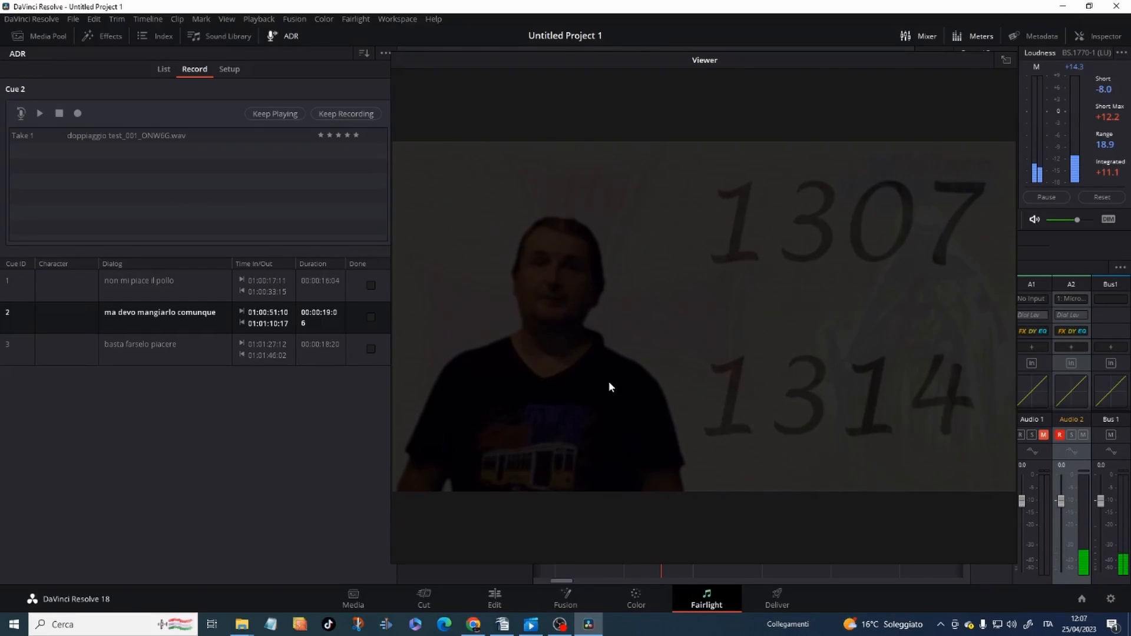
{"action": "left_click", "coordinate": [1008, 60]}
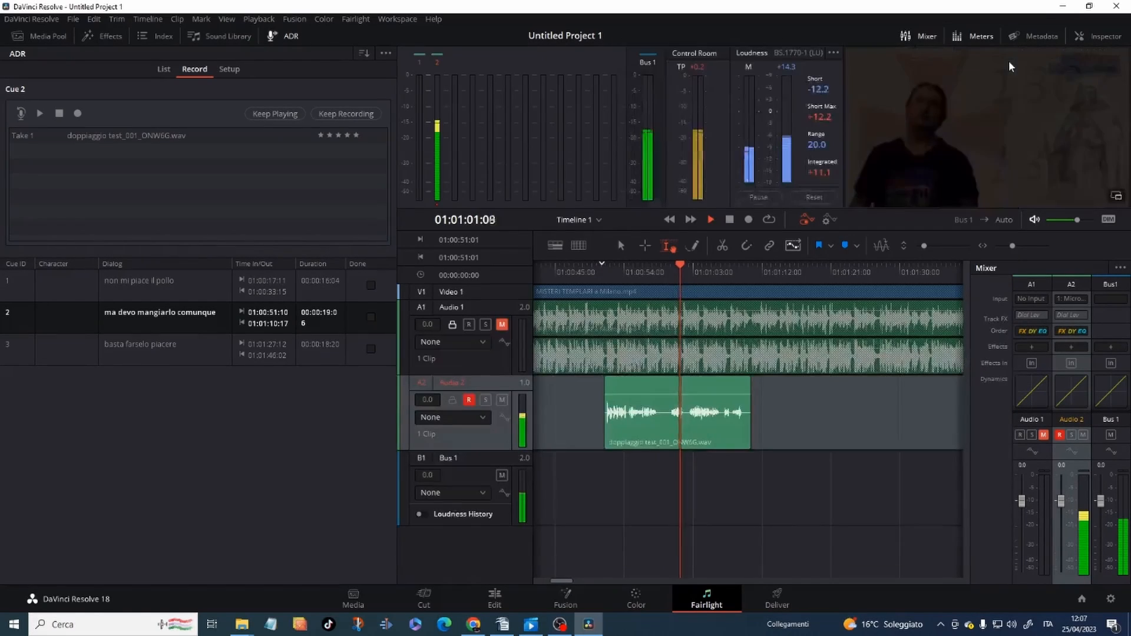
{"action": "left_click", "coordinate": [729, 220]}
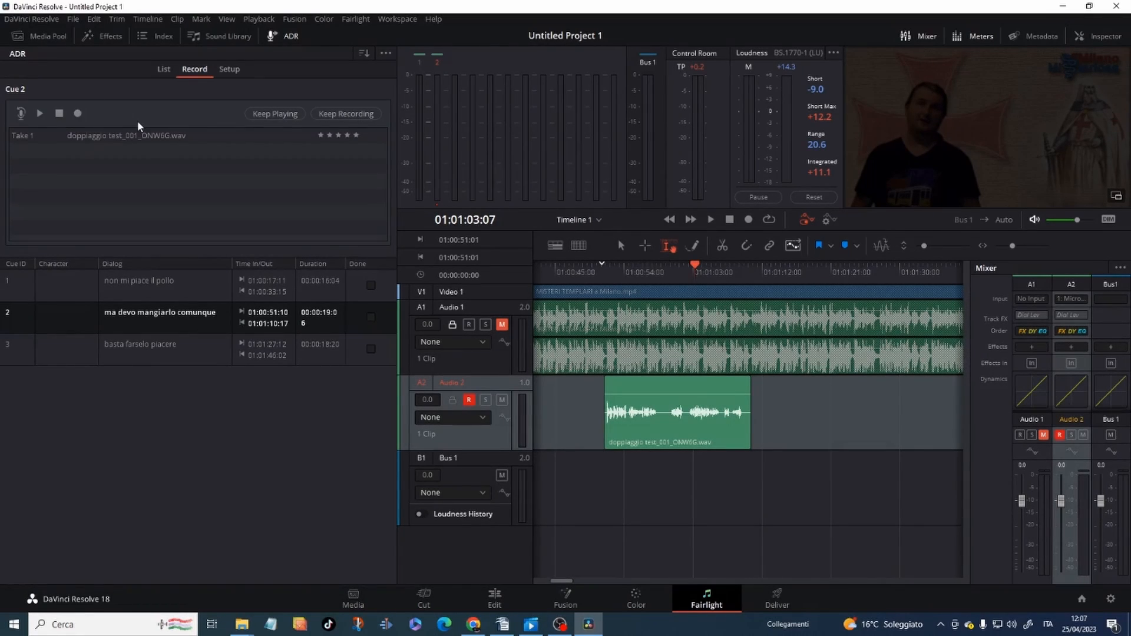
Record a second take of cue 2 with the viewer enlarged, and dock the viewer again.
{"action": "left_click", "coordinate": [1117, 195]}
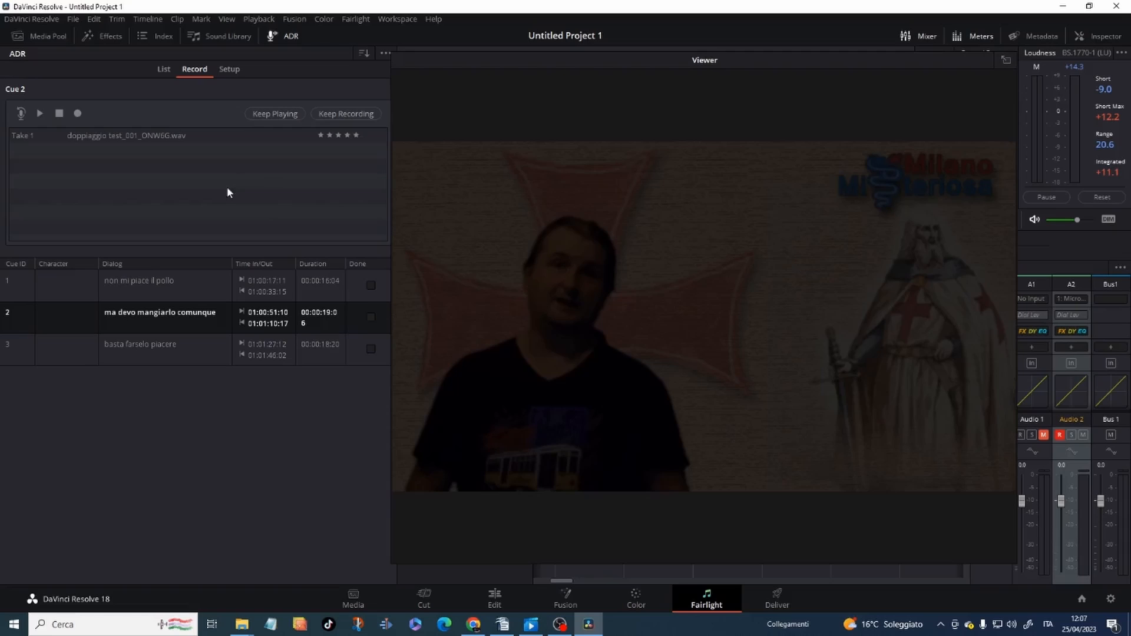
{"action": "left_click", "coordinate": [78, 113]}
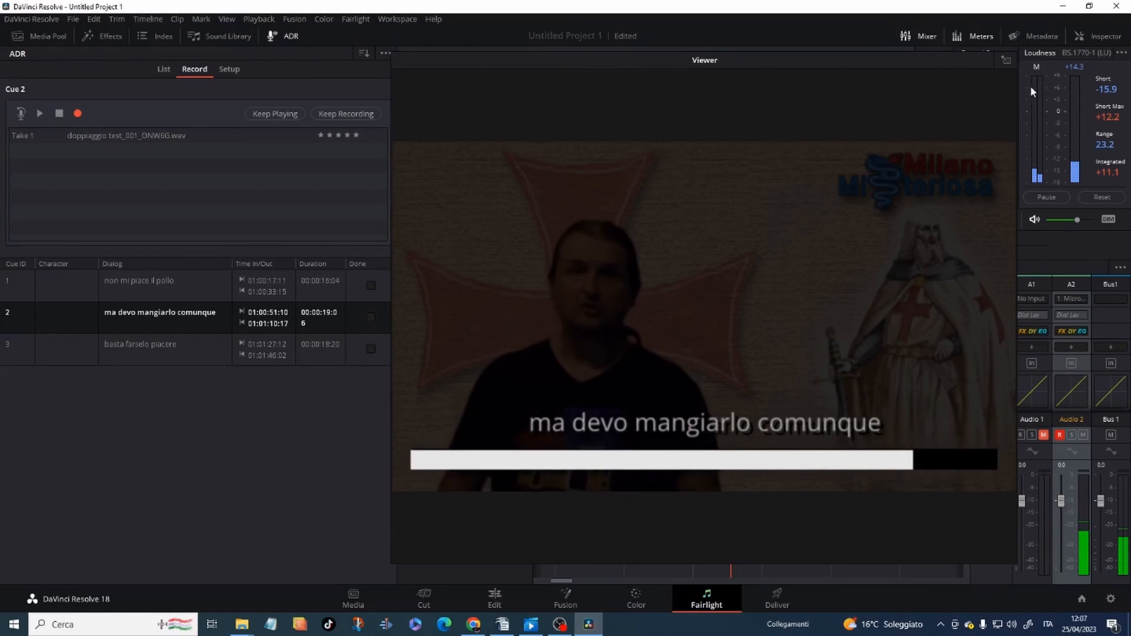
{"action": "left_click", "coordinate": [1006, 61]}
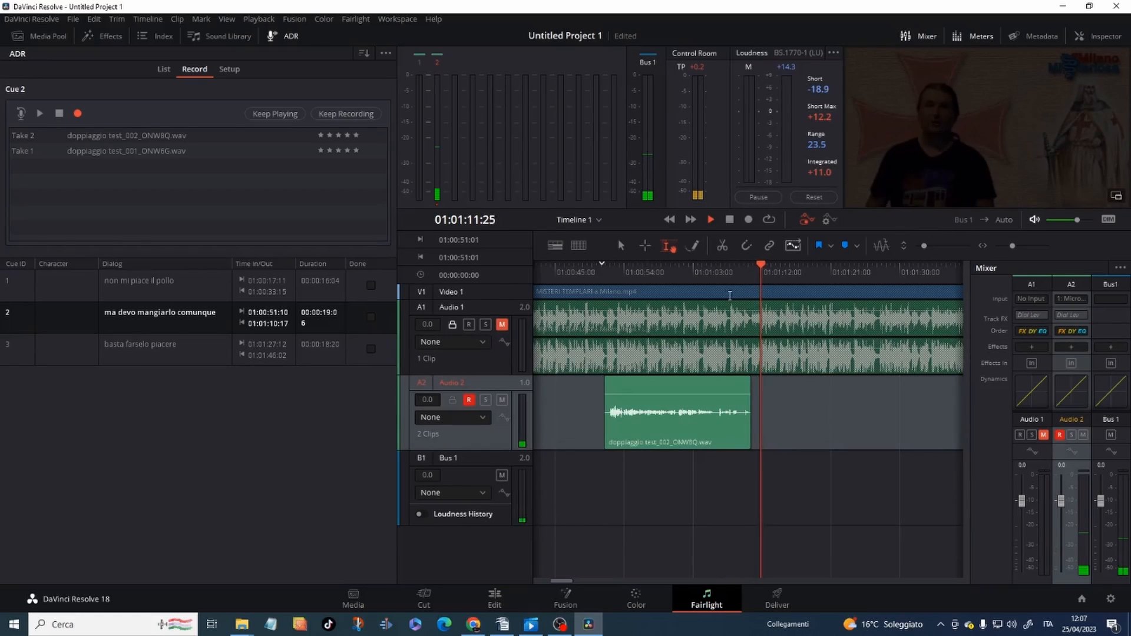
{"action": "left_click", "coordinate": [728, 219]}
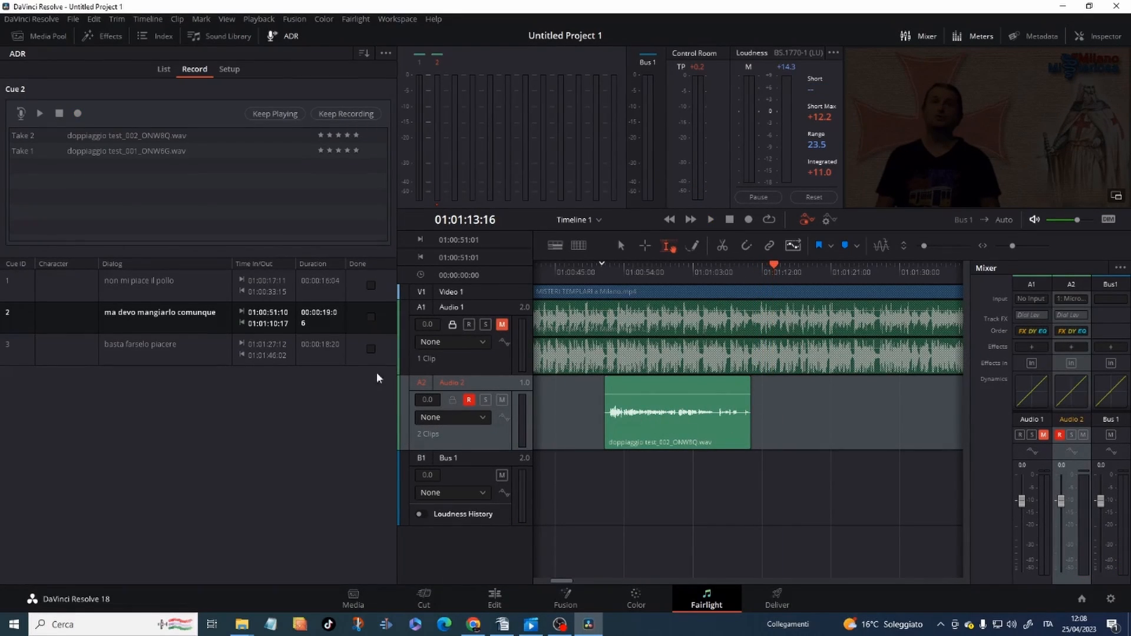
Rate Take 2 of cue 2 with five stars and Take 1 with three stars.
{"action": "left_click", "coordinate": [132, 157]}
{"action": "left_click", "coordinate": [130, 137]}
{"action": "left_click", "coordinate": [132, 152]}
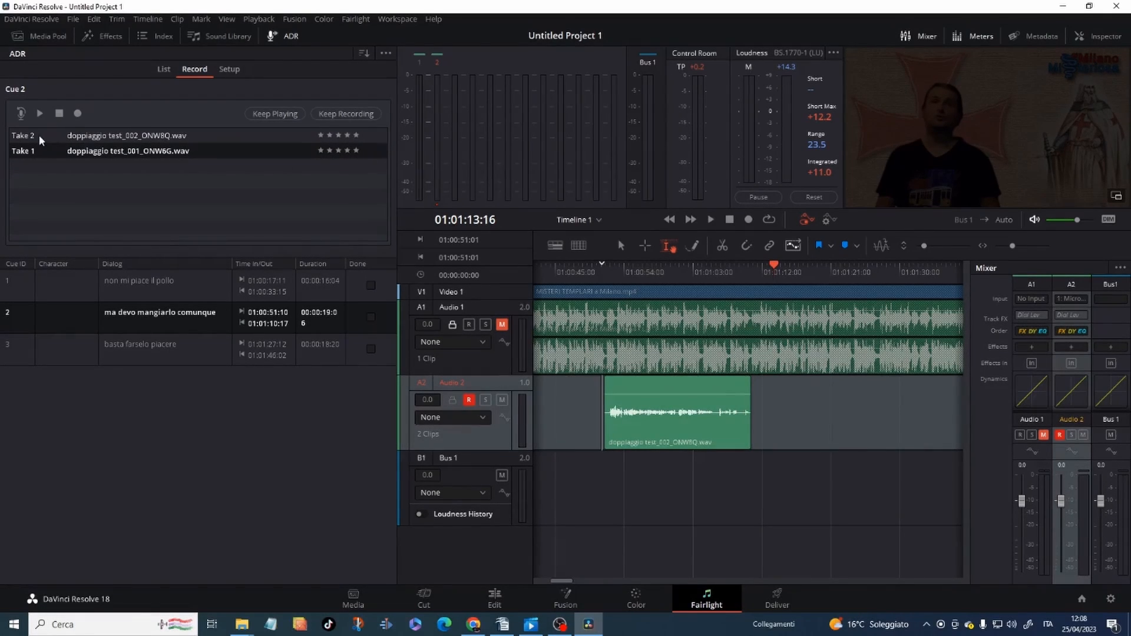
{"action": "left_click", "coordinate": [355, 135]}
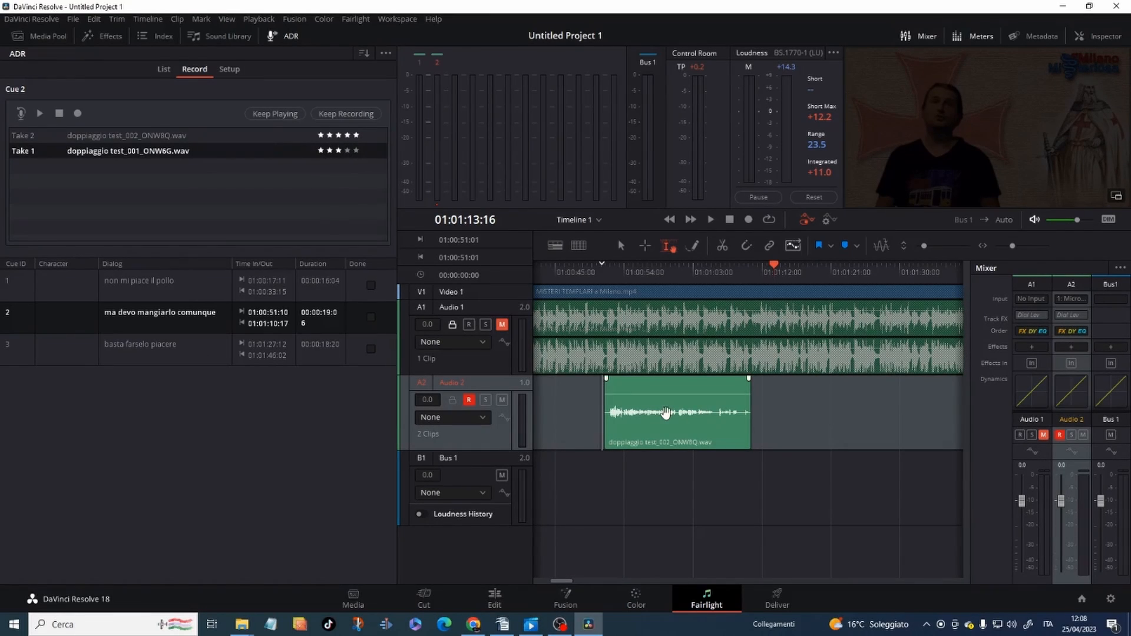
Switch repeatedly between Take 1 and Take 2 of cue 2 to compare the two recordings.
{"action": "left_click", "coordinate": [116, 140]}
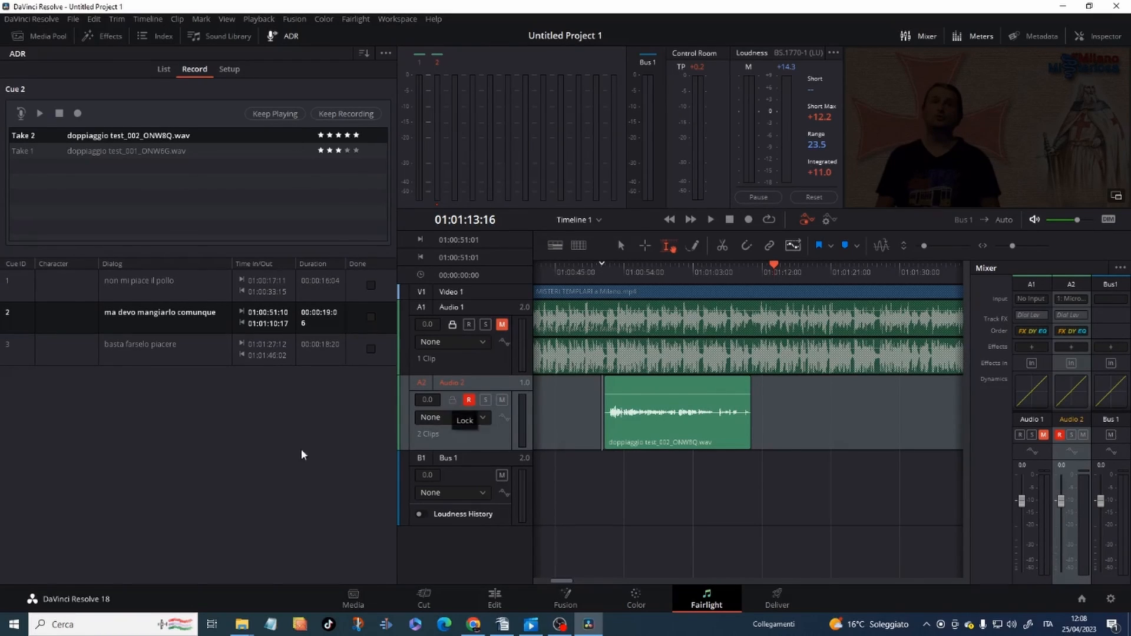
{"action": "left_click", "coordinate": [173, 152]}
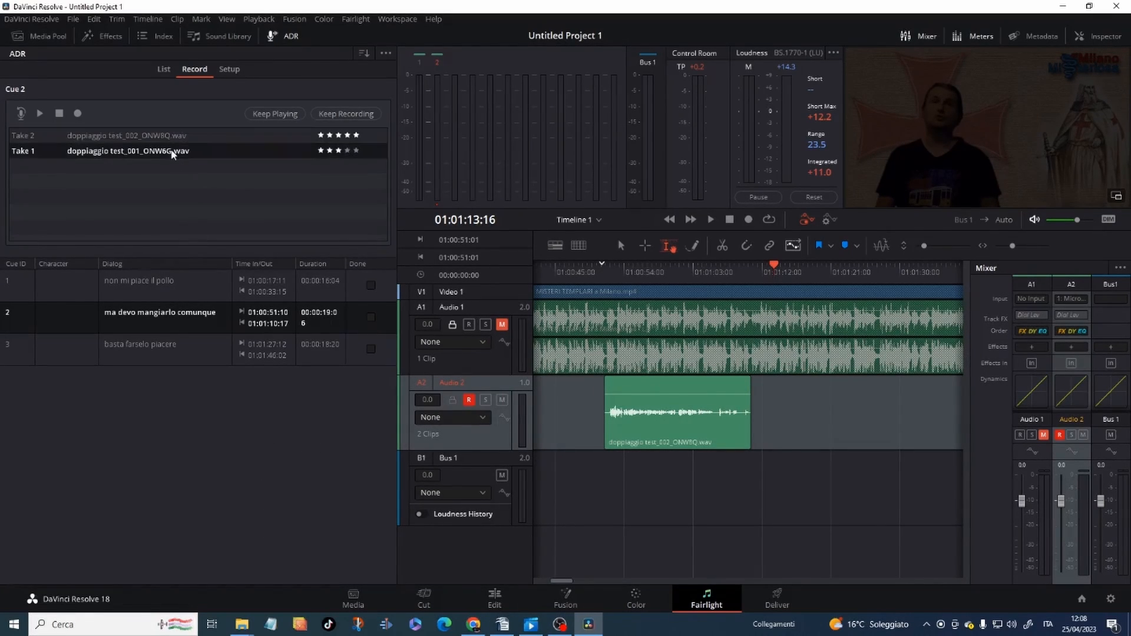
{"action": "left_click", "coordinate": [121, 131]}
{"action": "left_click", "coordinate": [119, 145]}
{"action": "left_click", "coordinate": [117, 136]}
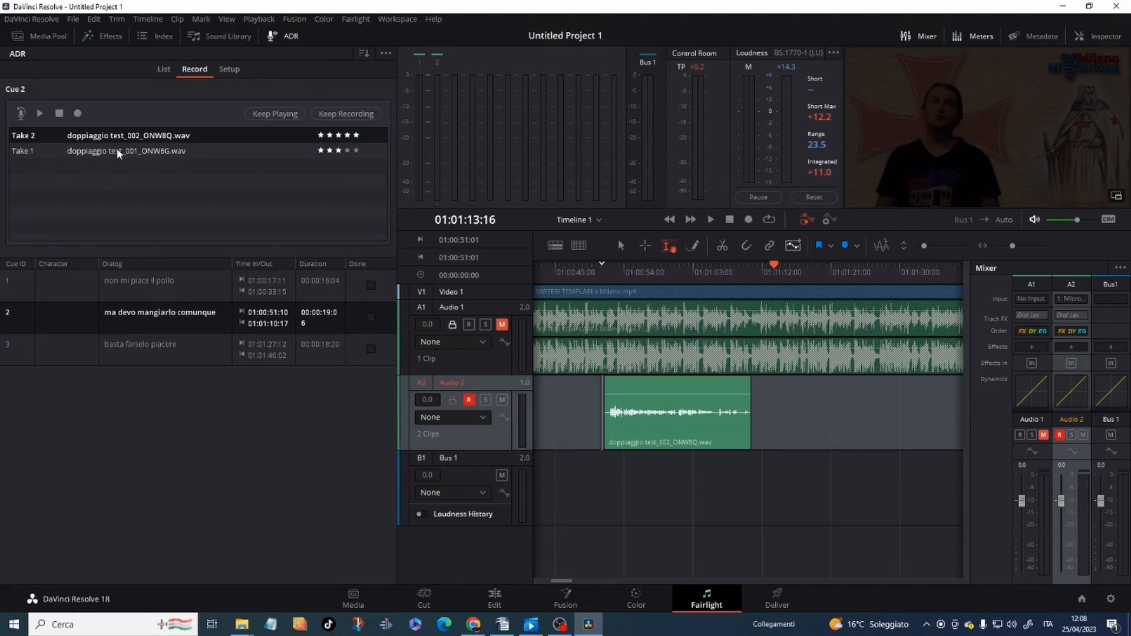
{"action": "left_click", "coordinate": [117, 151]}
{"action": "left_click", "coordinate": [122, 137]}
{"action": "left_click", "coordinate": [158, 150]}
{"action": "left_click", "coordinate": [168, 150]}
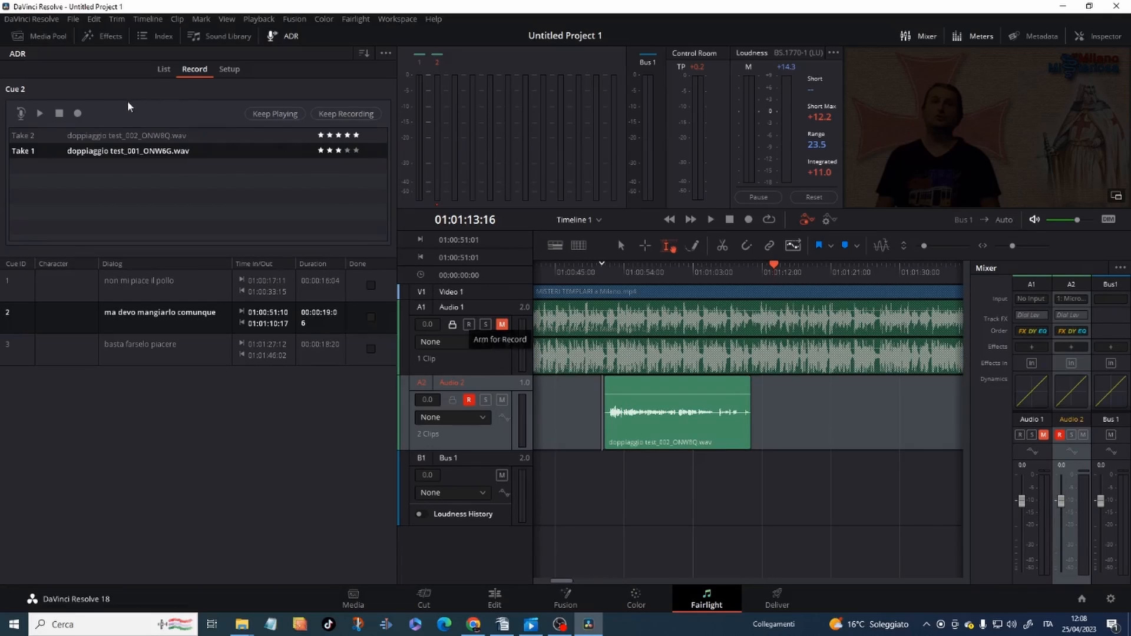
Select Take 2 for cue 2 and mark the cue as done.
{"action": "left_click", "coordinate": [125, 135]}
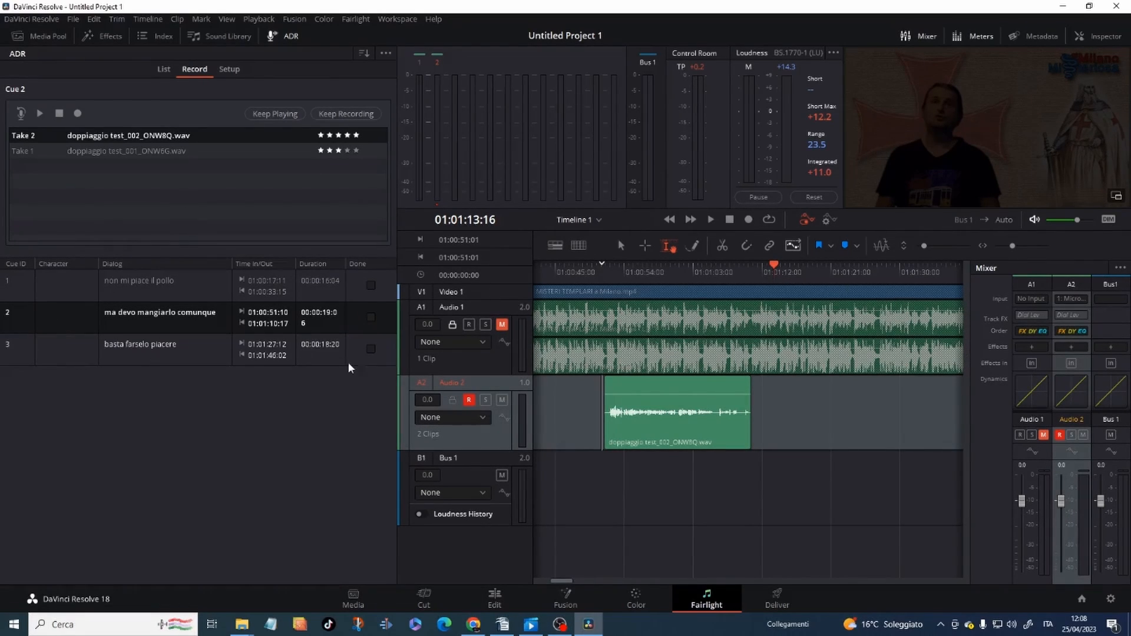
{"action": "left_click", "coordinate": [370, 318]}
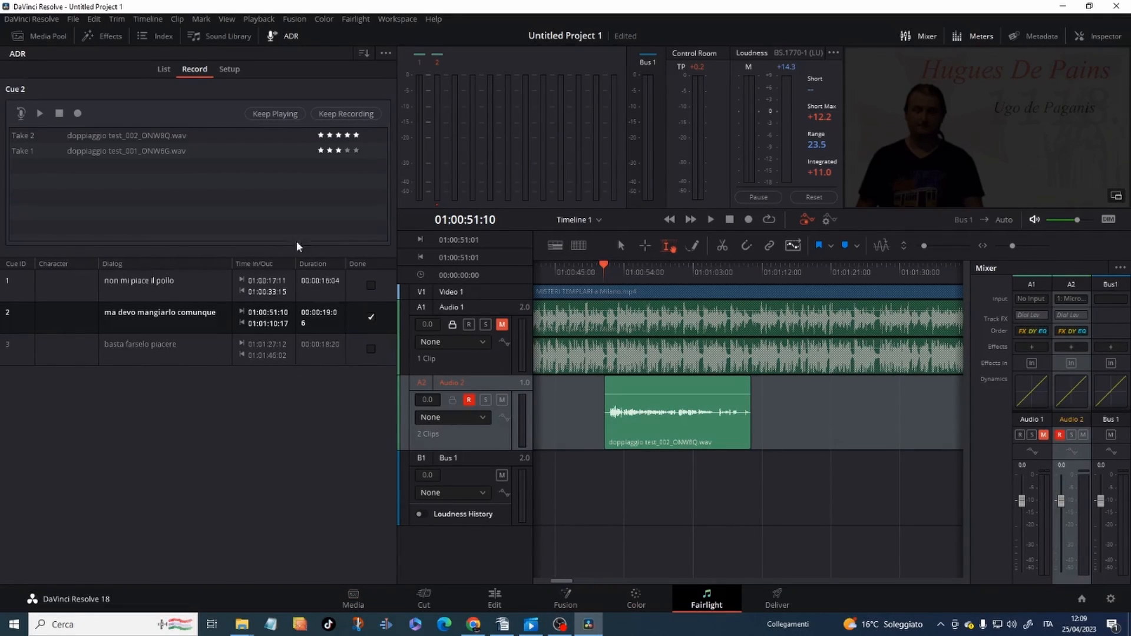
Add three characters named pippo, pluto and paperino to the ADR character setup.
{"action": "left_click", "coordinate": [228, 70]}
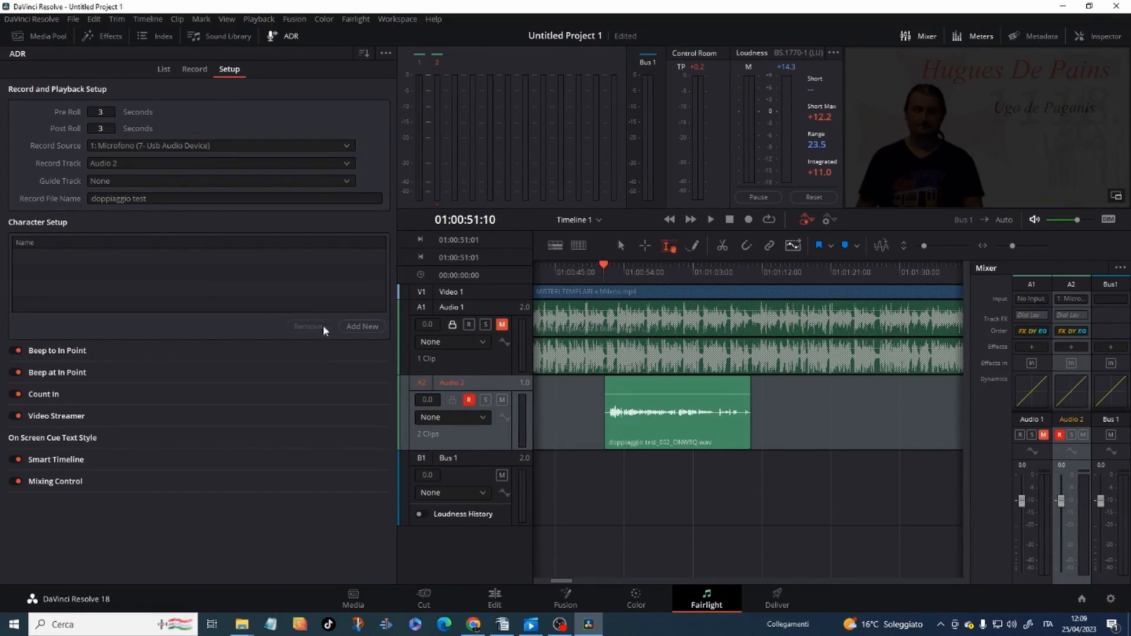
{"action": "left_click", "coordinate": [362, 326]}
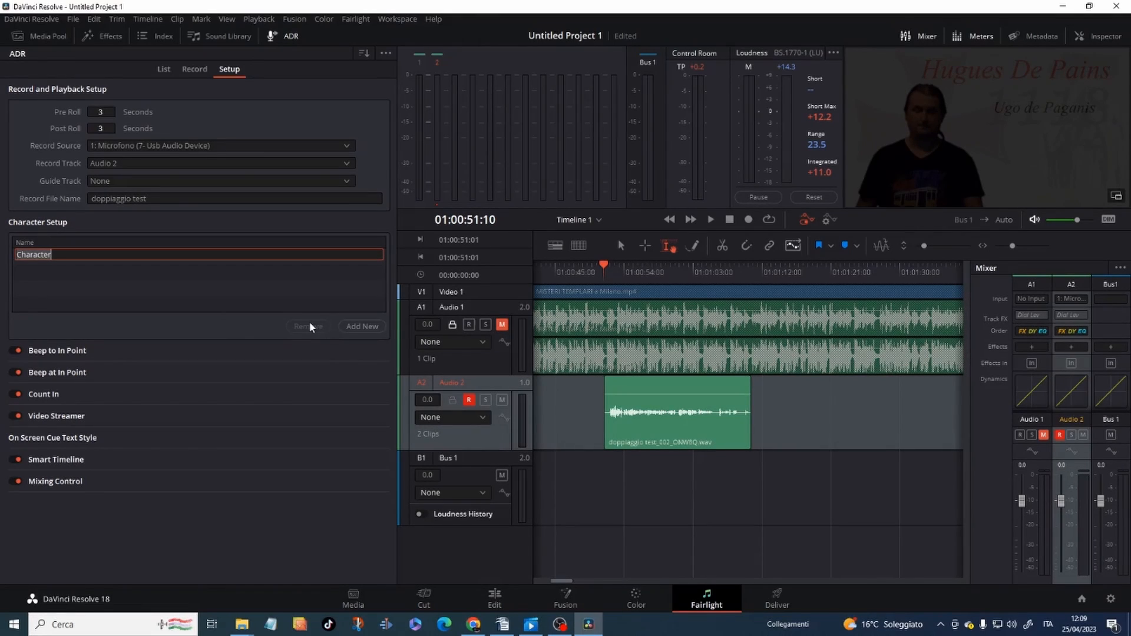
{"action": "type", "text": "pippo"}
{"action": "left_click", "coordinate": [366, 326]}
{"action": "type", "text": "pluto"}
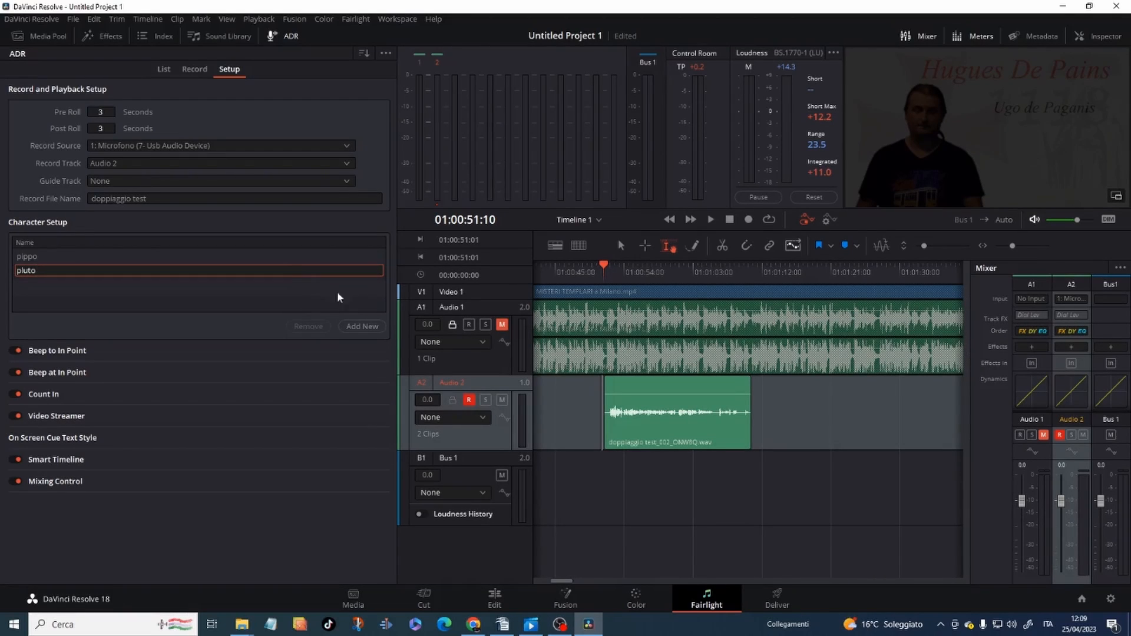
{"action": "left_click", "coordinate": [364, 327]}
{"action": "type", "text": "paperino"}
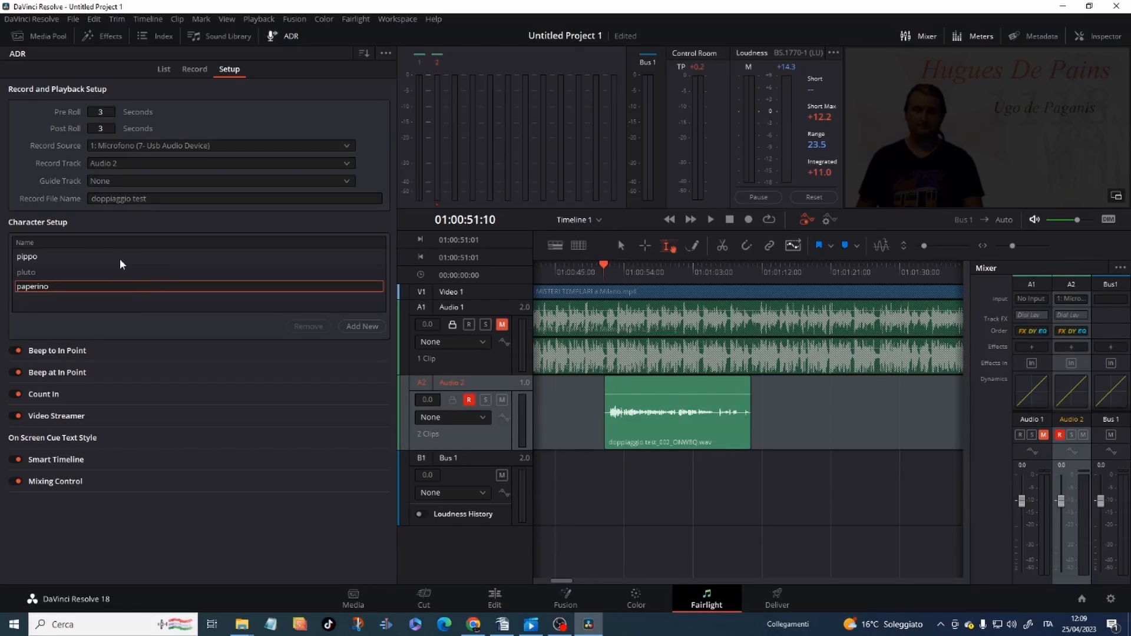
{"action": "key", "text": "Return"}
Remove the characters pippo, paperino and pluto from the ADR character setup.
{"action": "left_click", "coordinate": [47, 288]}
{"action": "left_click", "coordinate": [52, 271]}
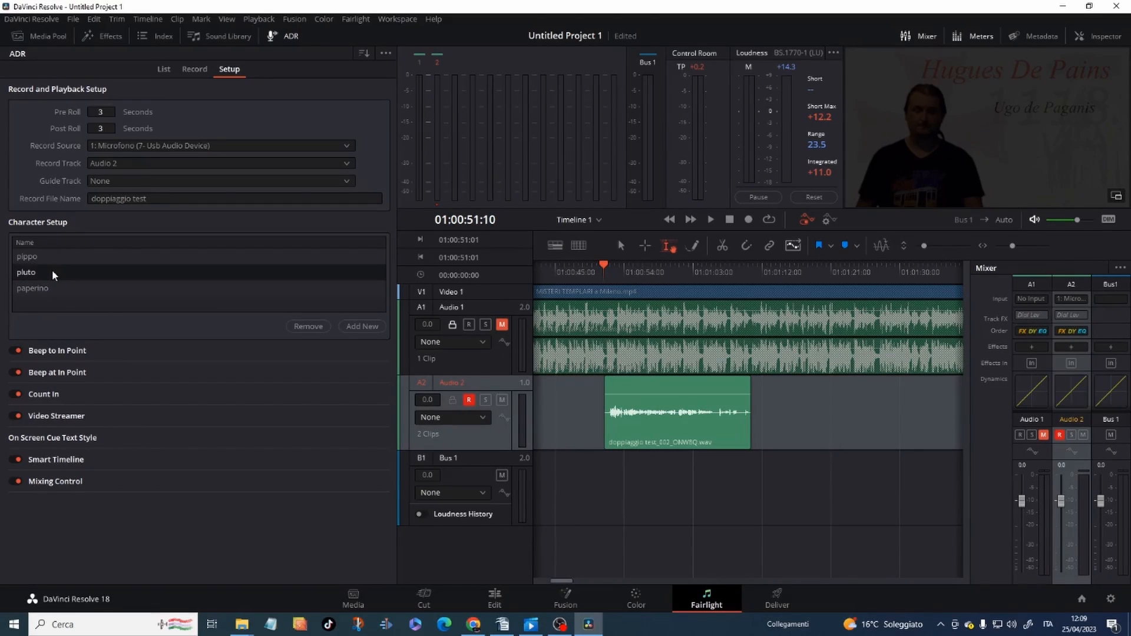
{"action": "left_click", "coordinate": [55, 254]}
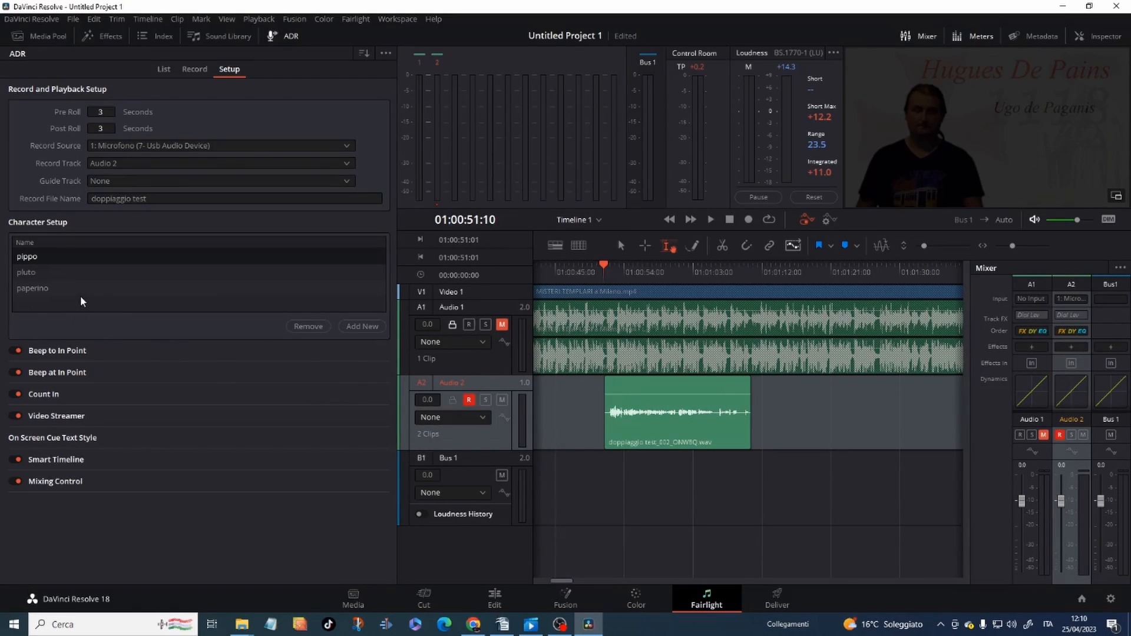
{"action": "left_click", "coordinate": [317, 330]}
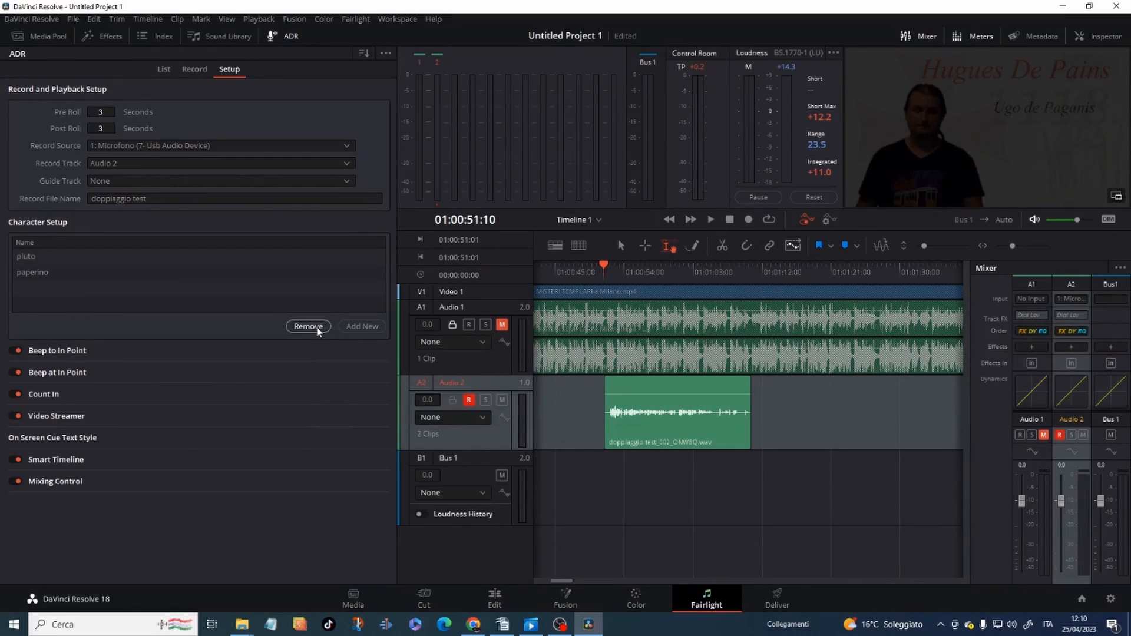
{"action": "left_click", "coordinate": [171, 274]}
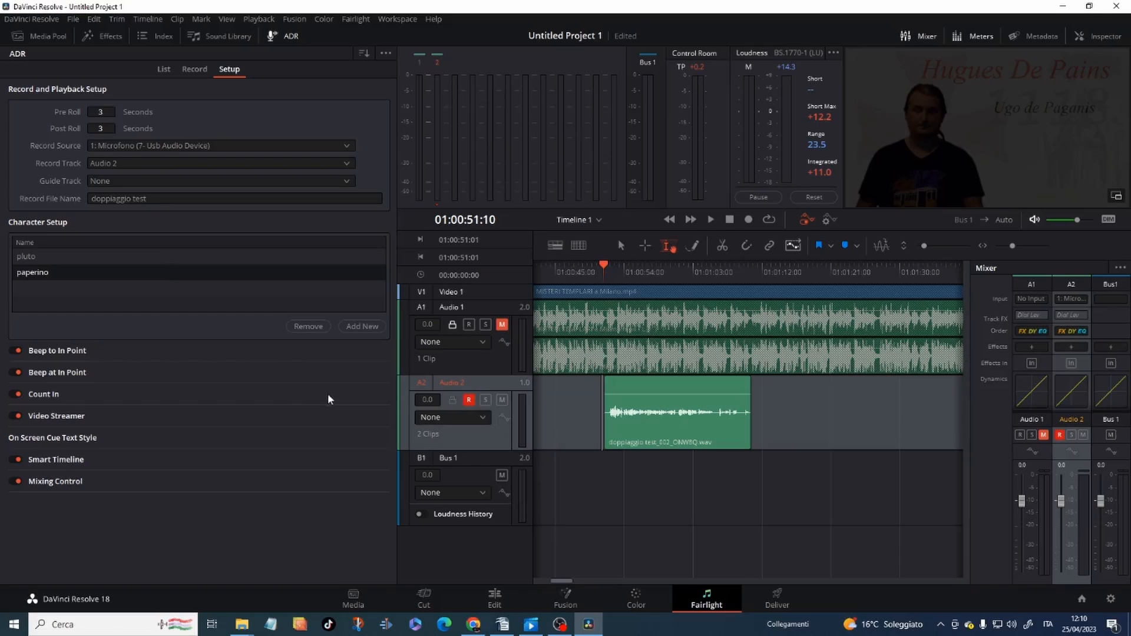
{"action": "left_click", "coordinate": [309, 326]}
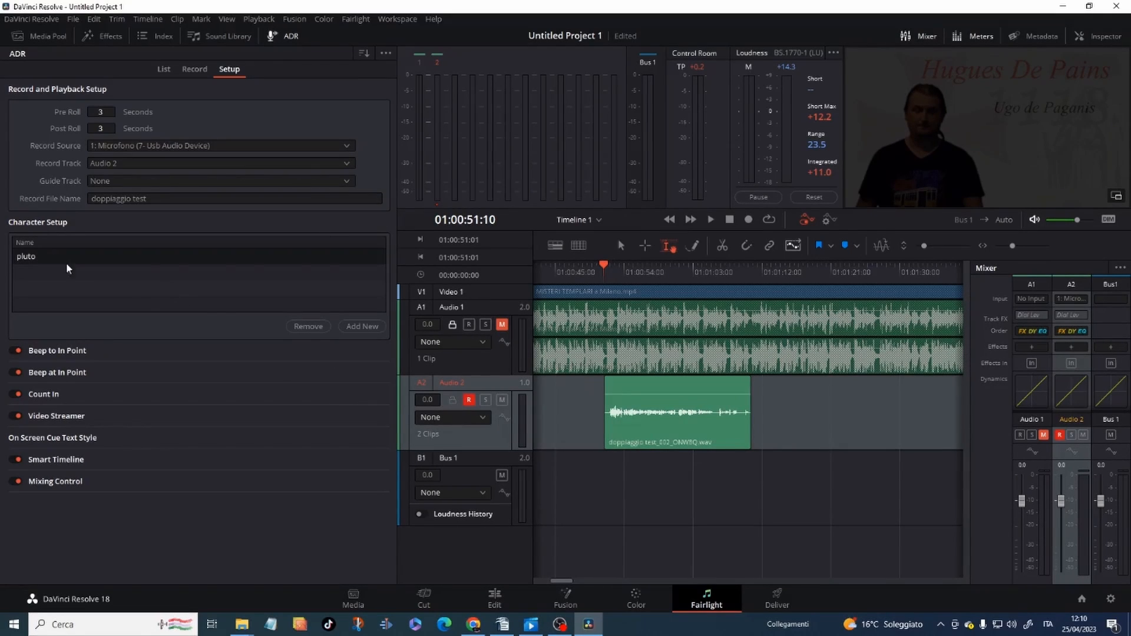
{"action": "left_click", "coordinate": [308, 326]}
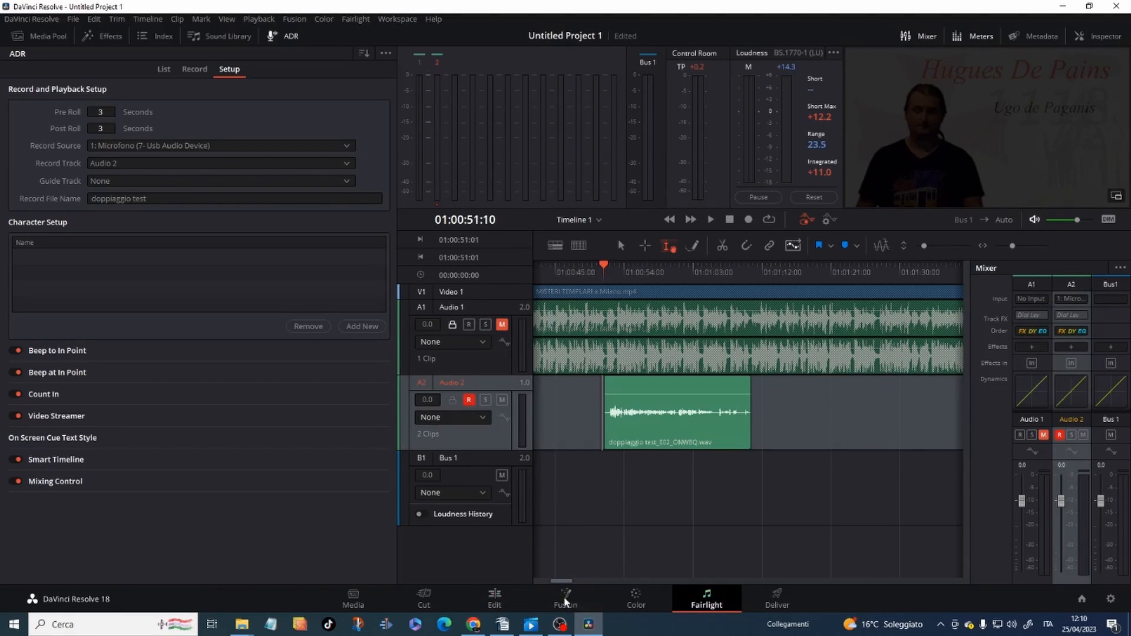
Return to the ADR recording view and raise the volume of the cue 2 recording on the Audio 2 track.
{"action": "left_click", "coordinate": [190, 70]}
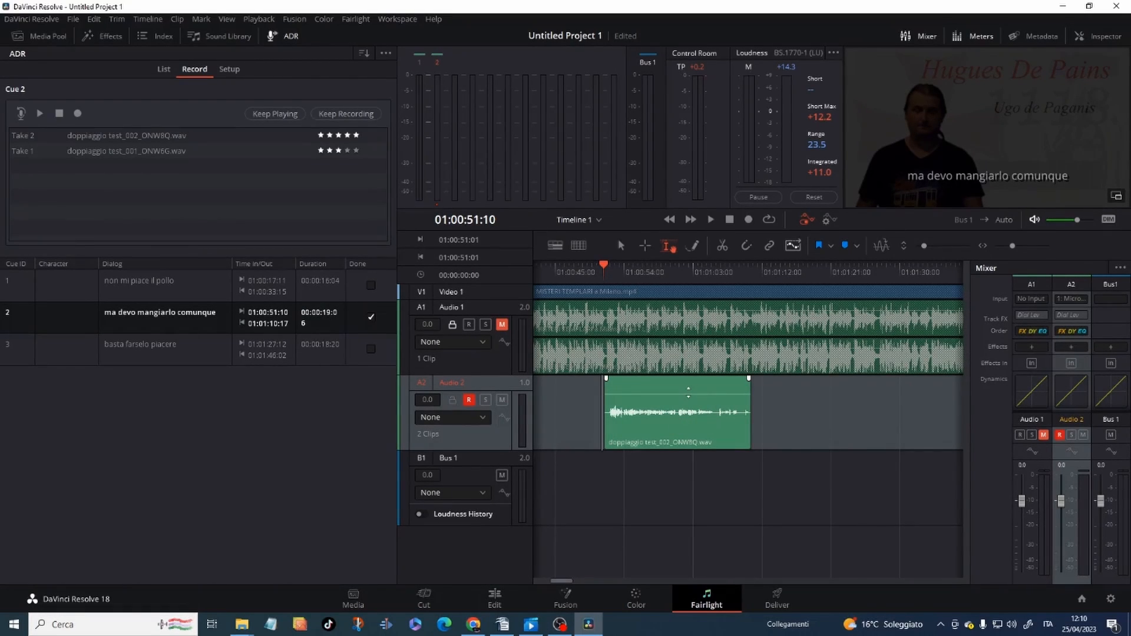
{"action": "mouse_move", "coordinate": [686, 394]}
{"action": "left_mouse_down"}
{"action": "mouse_move", "coordinate": [687, 409]}
{"action": "mouse_move", "coordinate": [683, 380]}
{"action": "mouse_move", "coordinate": [672, 448]}
{"action": "mouse_move", "coordinate": [666, 372]}
{"action": "mouse_move", "coordinate": [646, 411]}
{"action": "mouse_move", "coordinate": [699, 389]}
{"action": "left_mouse_up"}
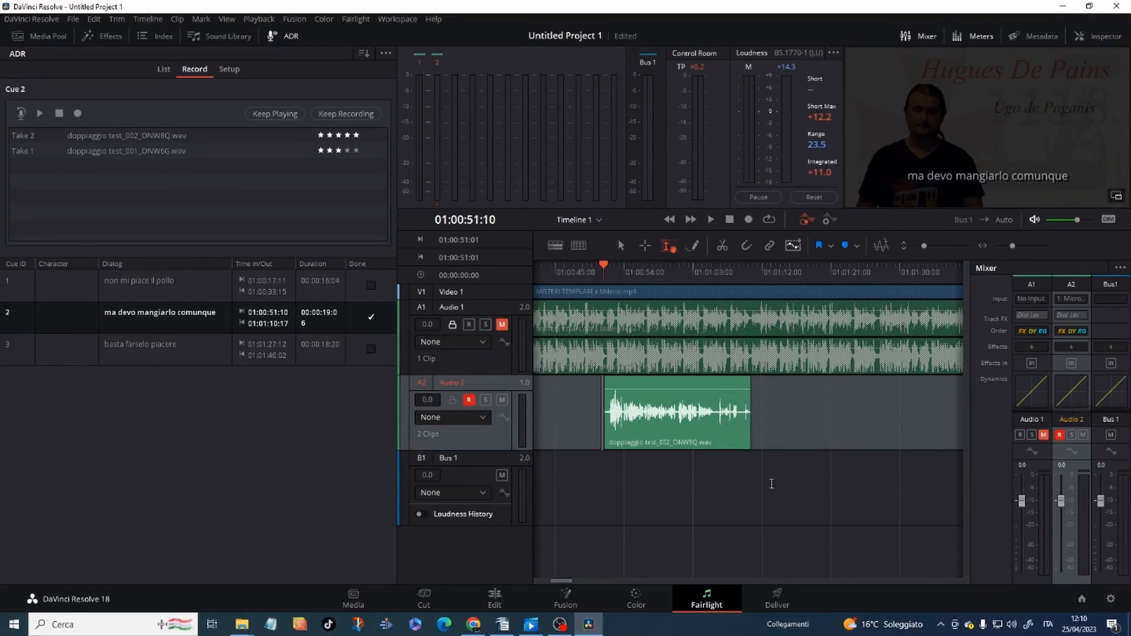
{"action": "left_click", "coordinate": [144, 156]}
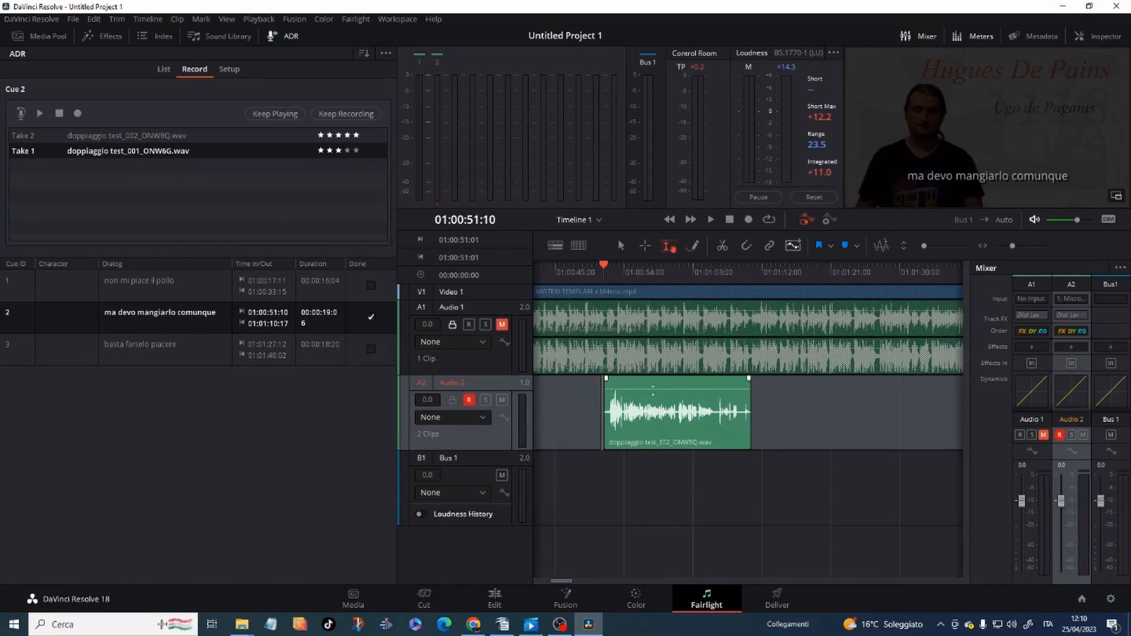
{"action": "left_click_drag", "start_coordinate": [664, 392], "coordinate": [659, 388]}
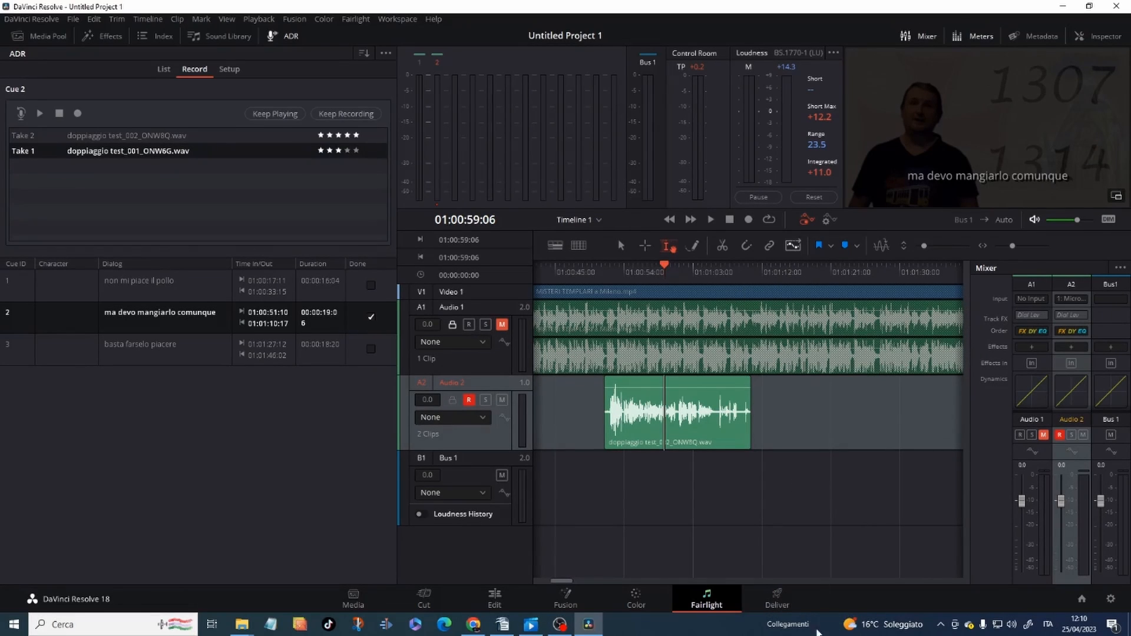
Open the Deliver page's render settings and try an audio-only export by disabling Export Video and reviewing the audio options.
{"action": "left_click", "coordinate": [779, 598]}
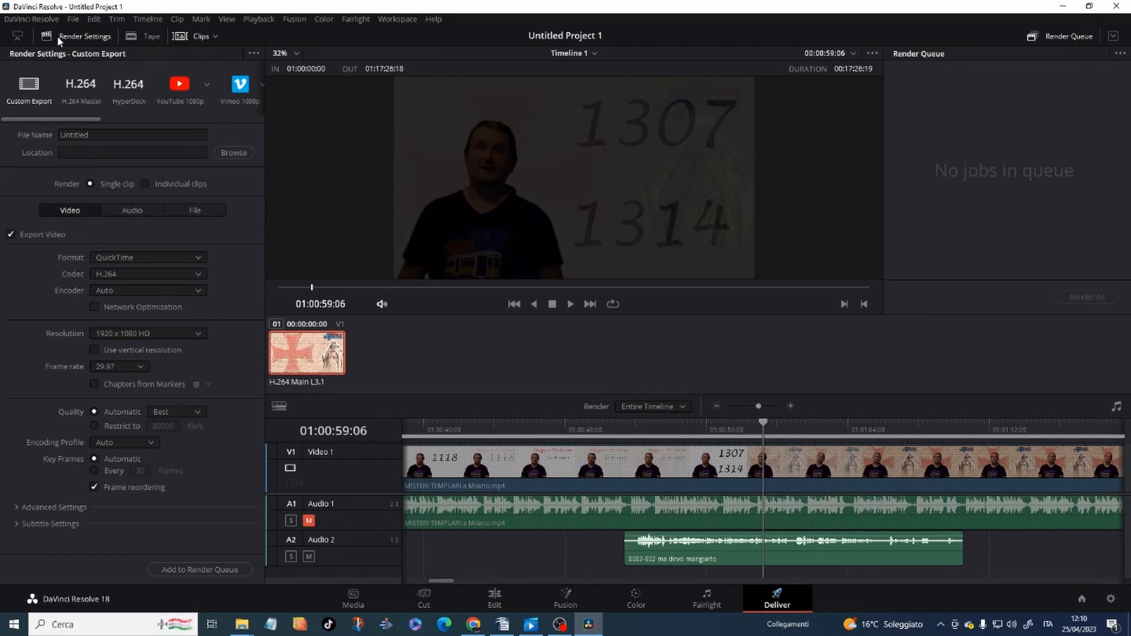
{"action": "left_click", "coordinate": [133, 211]}
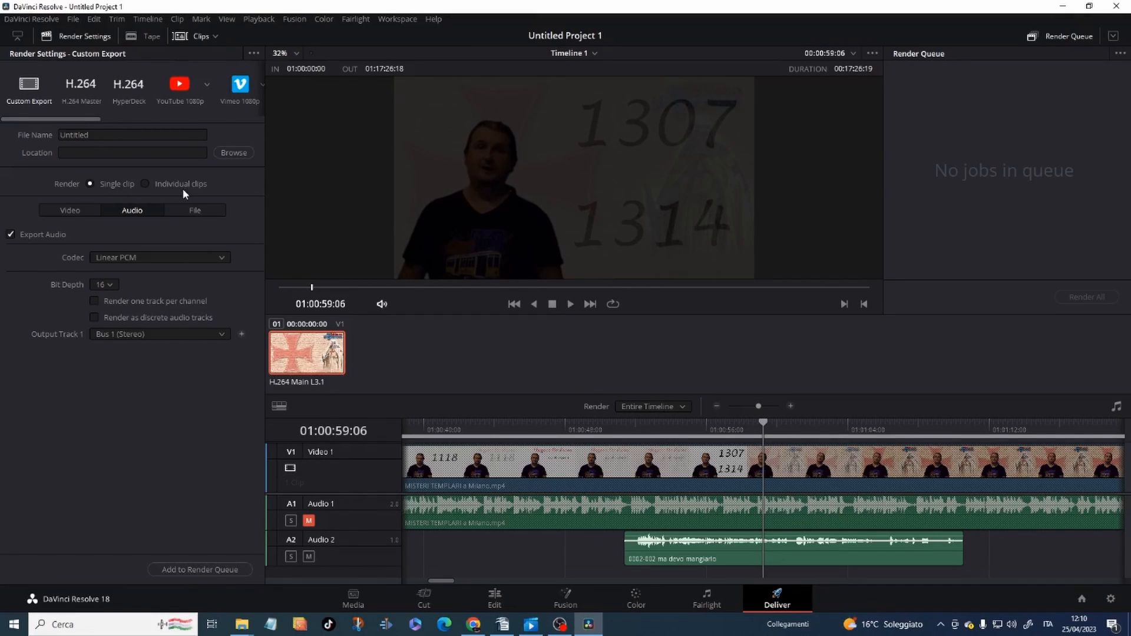
{"action": "left_click", "coordinate": [73, 213]}
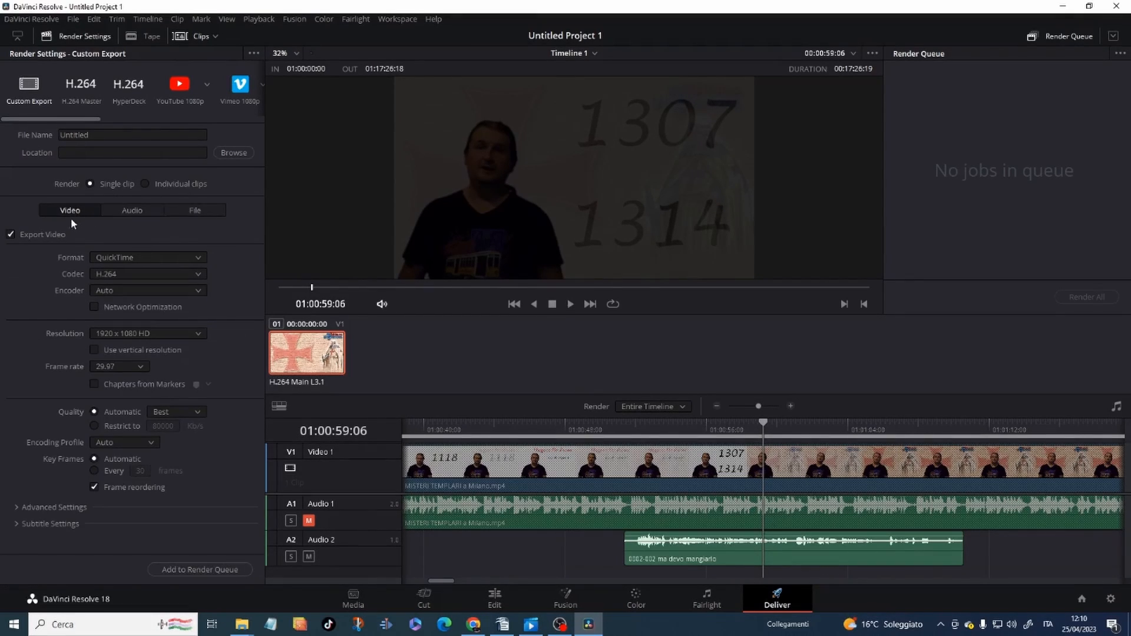
{"action": "left_click", "coordinate": [10, 235]}
{"action": "left_click", "coordinate": [125, 213]}
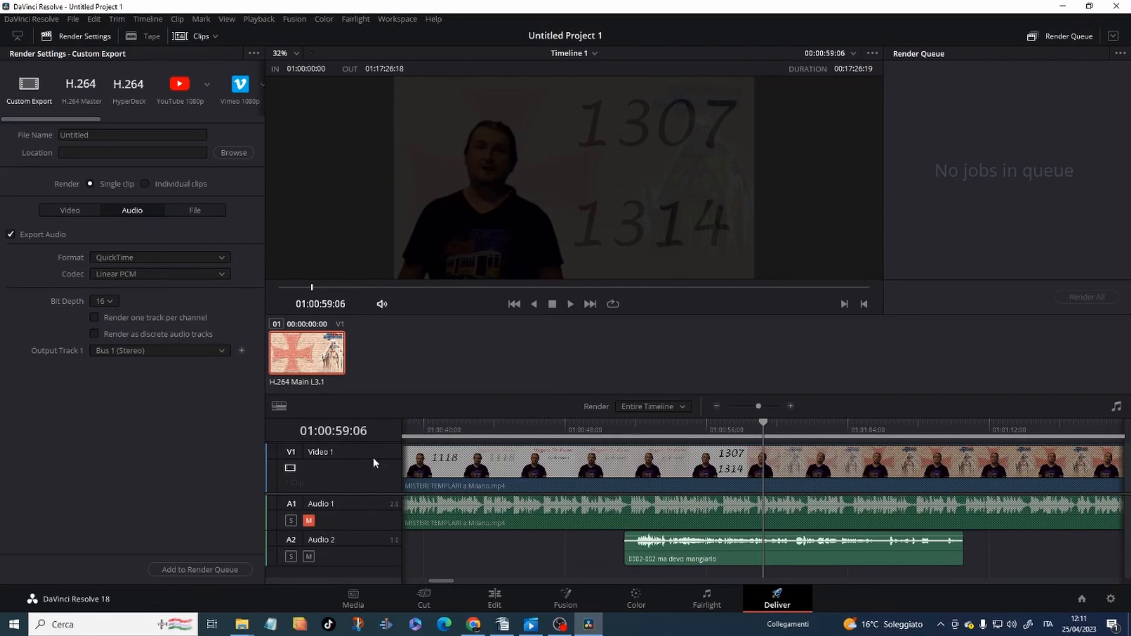
{"action": "left_click", "coordinate": [70, 210]}
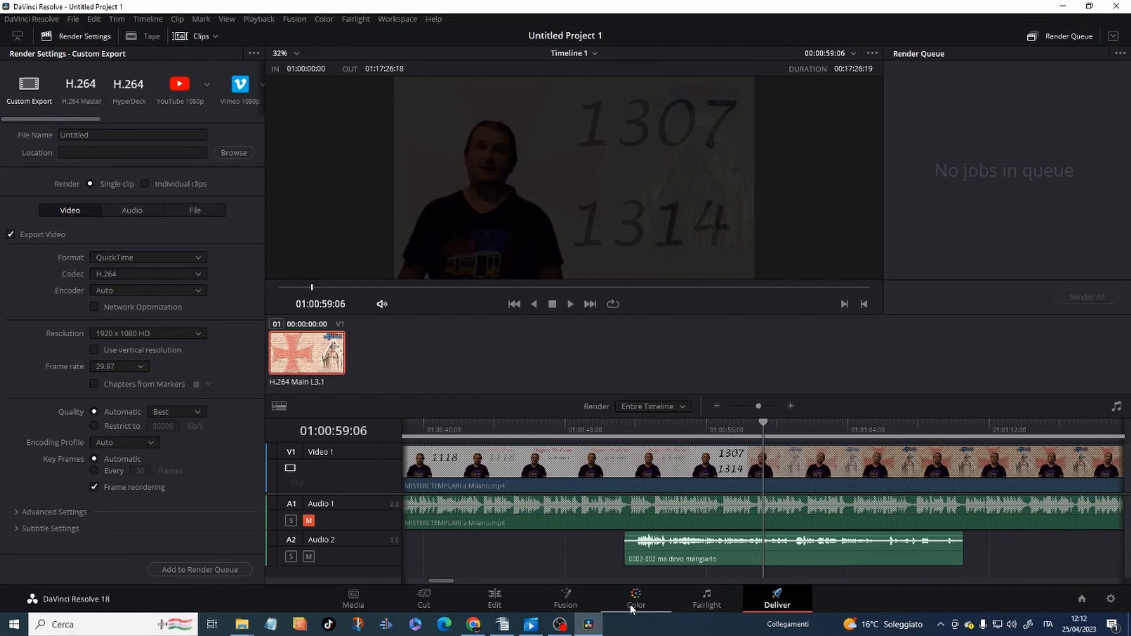
Return to the Fairlight page and switch the Audio 1 track's mute off and back on.
{"action": "left_click", "coordinate": [707, 600]}
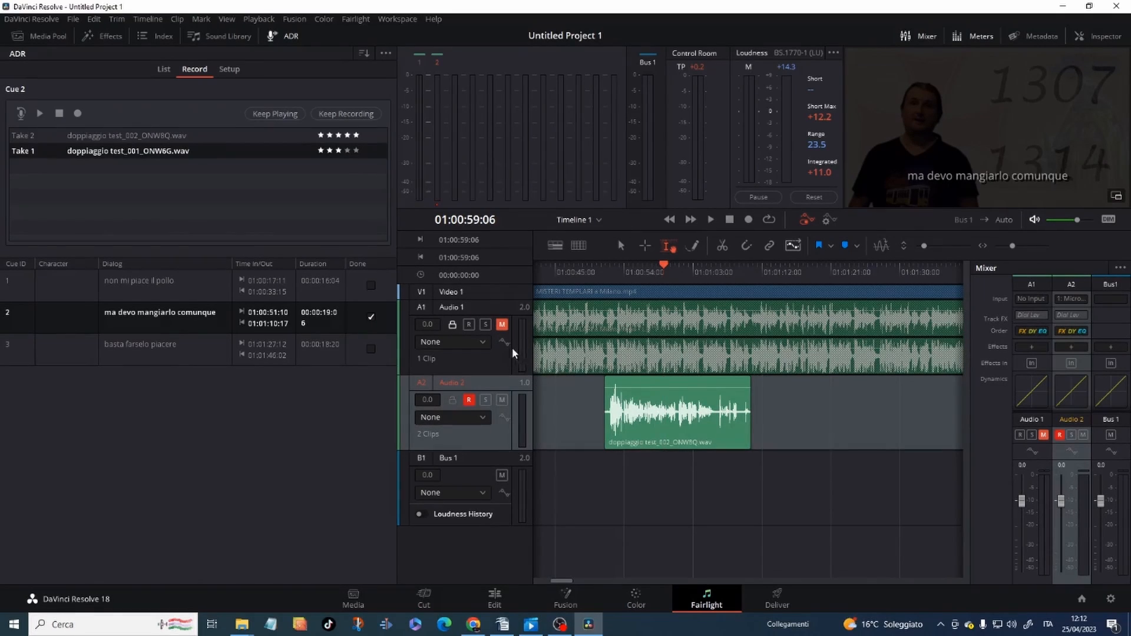
{"action": "left_click", "coordinate": [502, 324]}
{"action": "left_click", "coordinate": [502, 325]}
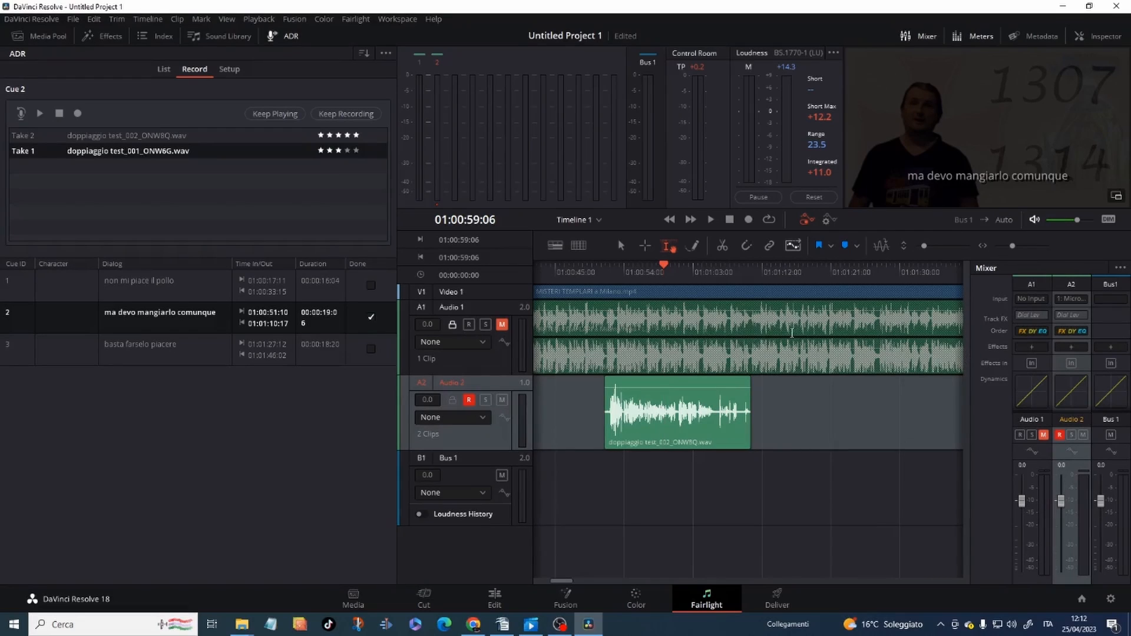